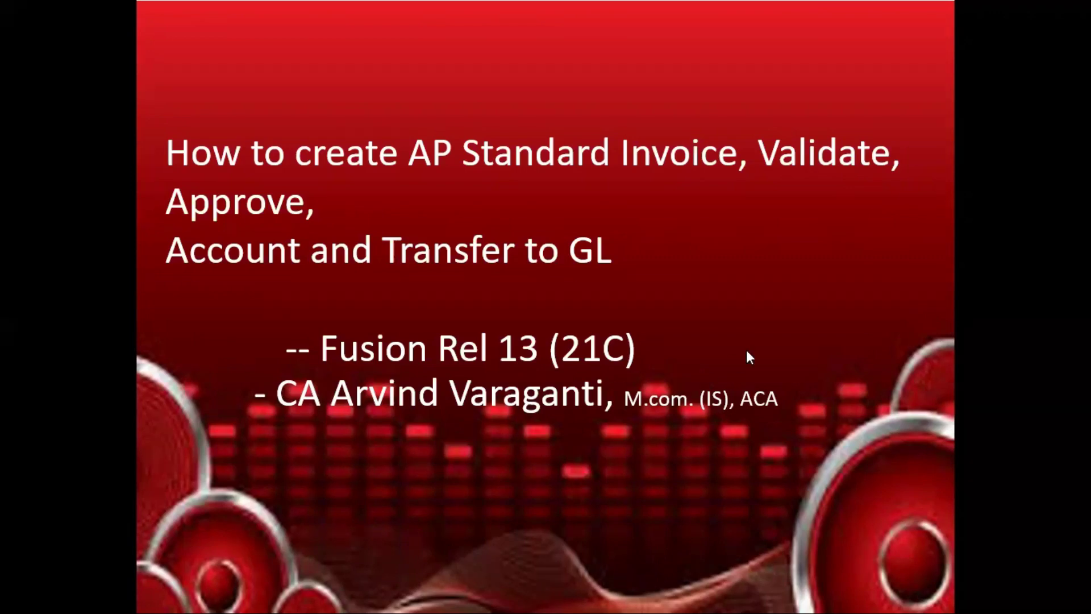
{"action": "left_click", "coordinate": [783, 332]}
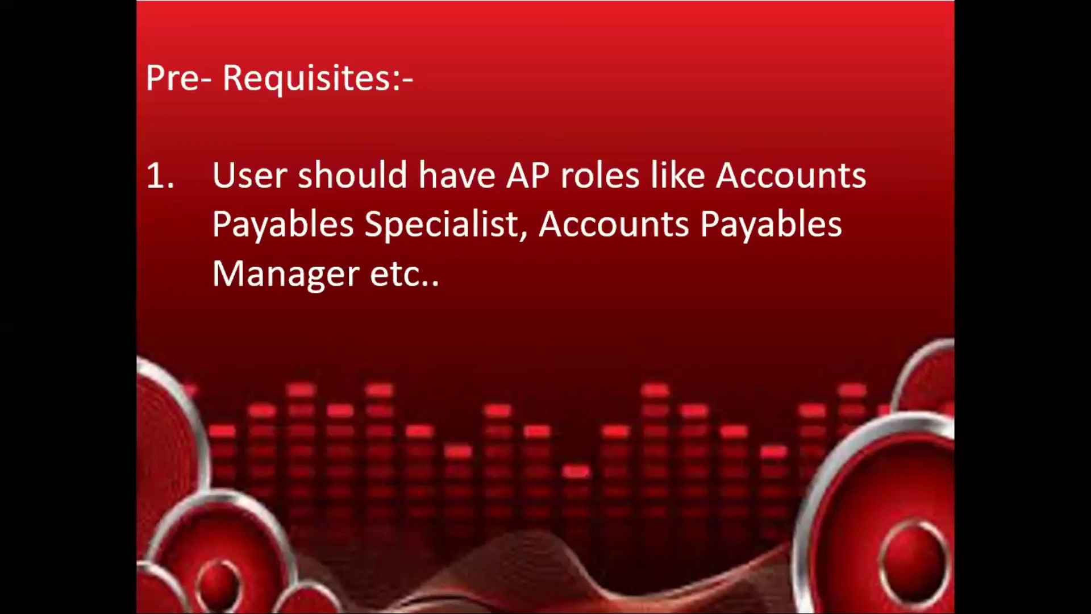
{"action": "key", "text": "Escape"}
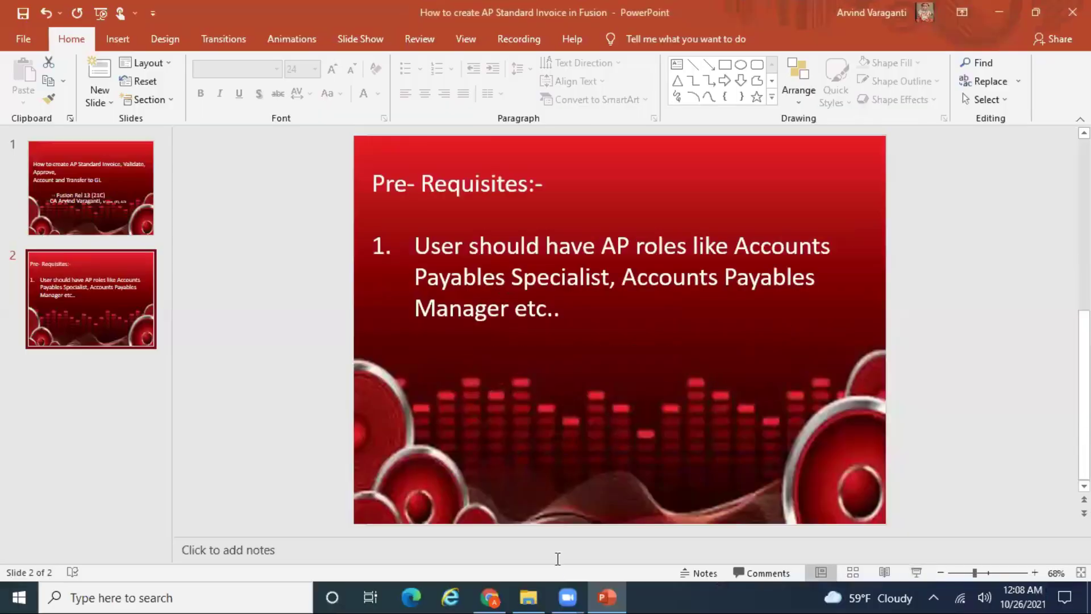
Switch to the Oracle Fusion page in Chrome and start creating a new invoice from the Payables Invoices work area.
{"action": "left_click", "coordinate": [490, 595]}
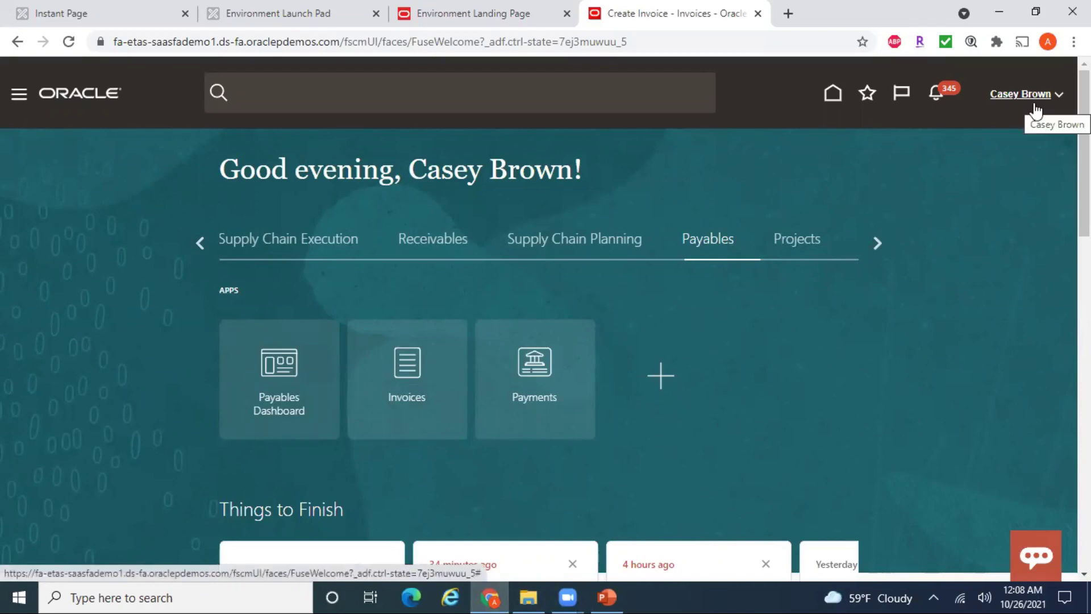
{"action": "left_click", "coordinate": [409, 382]}
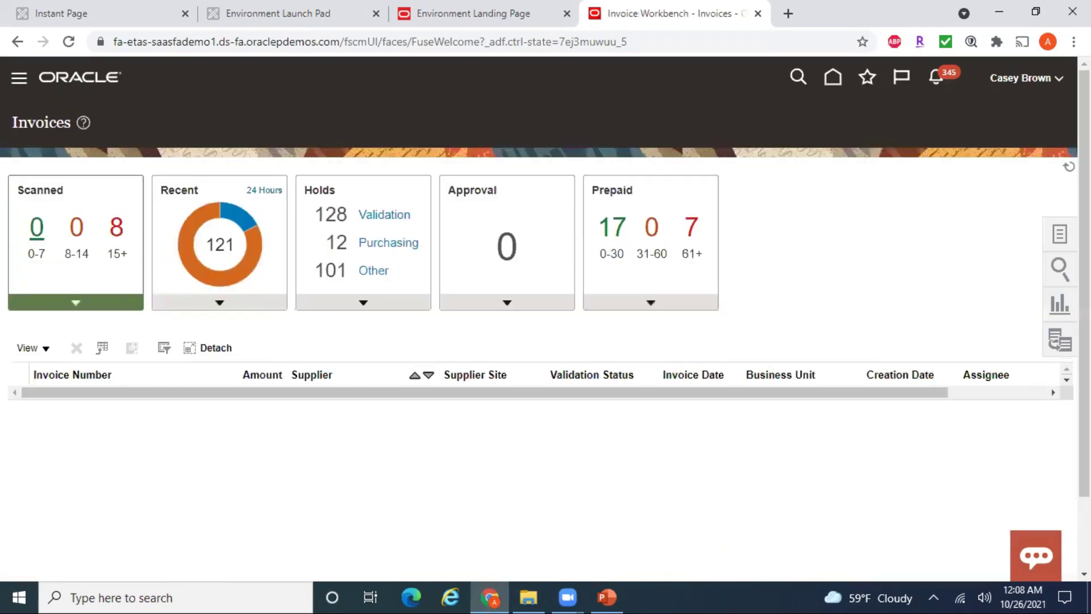
{"action": "left_click", "coordinate": [1048, 243]}
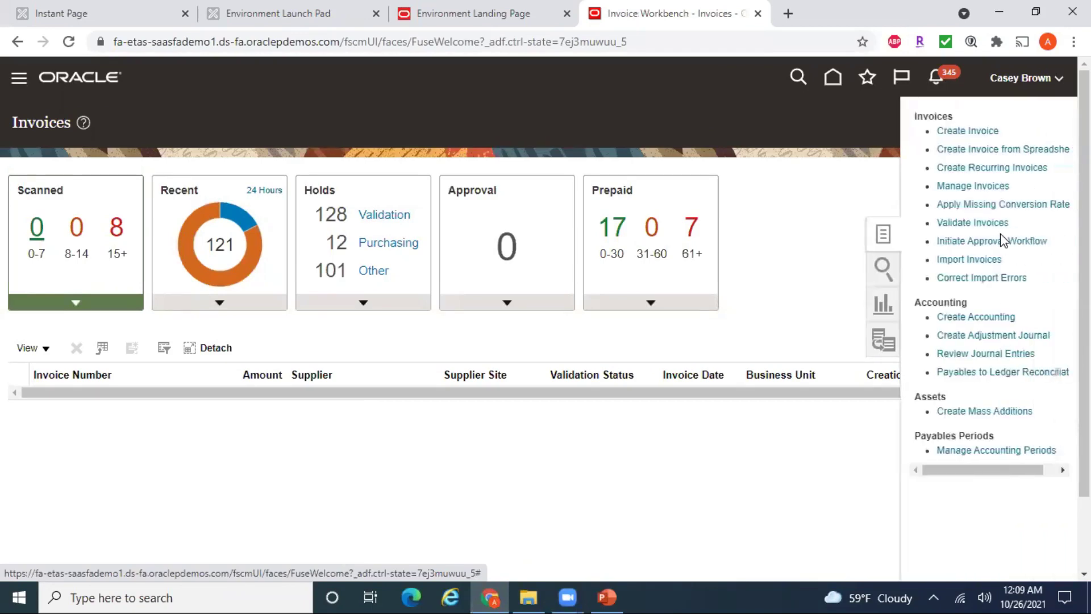
{"action": "left_click", "coordinate": [964, 130]}
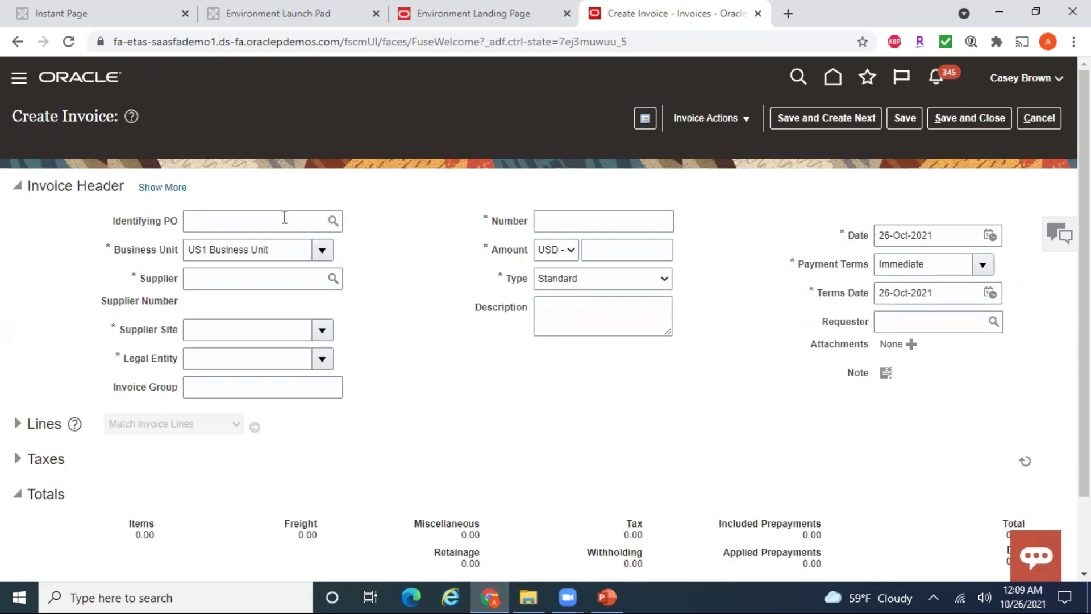
Check the business unit choices, keep US1 Business Unit, and set the invoice supplier to ABC Consulting.
{"action": "left_click", "coordinate": [323, 249]}
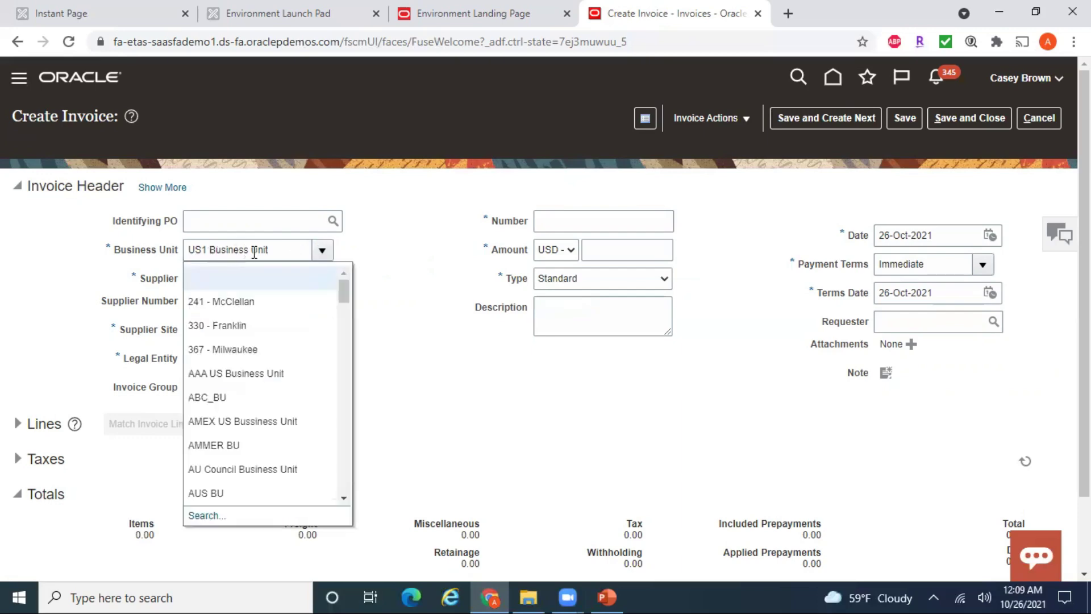
{"action": "left_click", "coordinate": [435, 287]}
{"action": "left_click", "coordinate": [290, 282]}
{"action": "type", "text": "ABC C"}
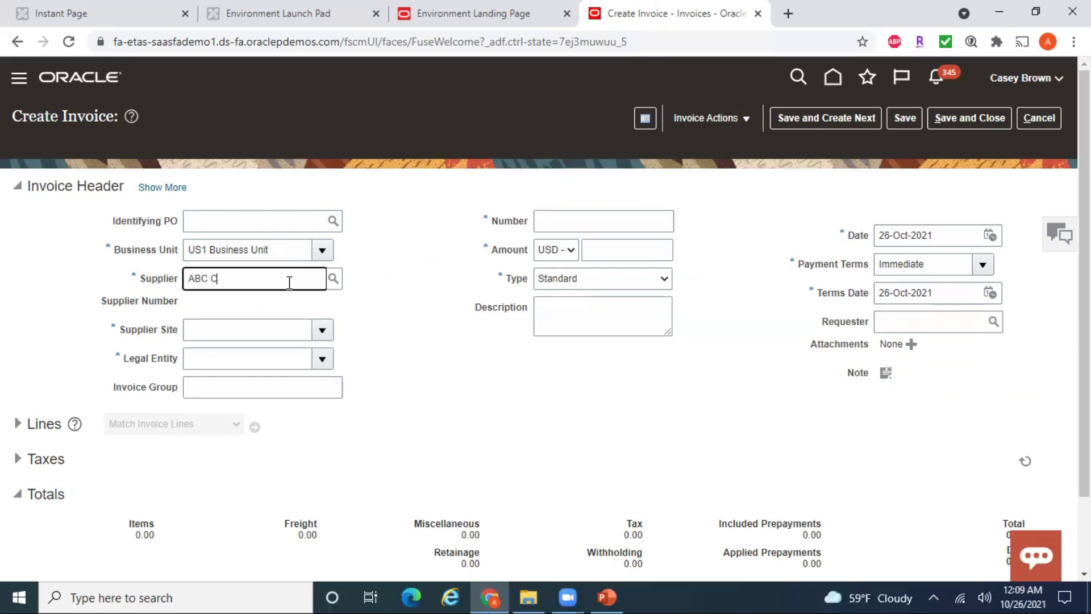
{"action": "type", "text": "onsulting"}
{"action": "key", "text": "Tab"}
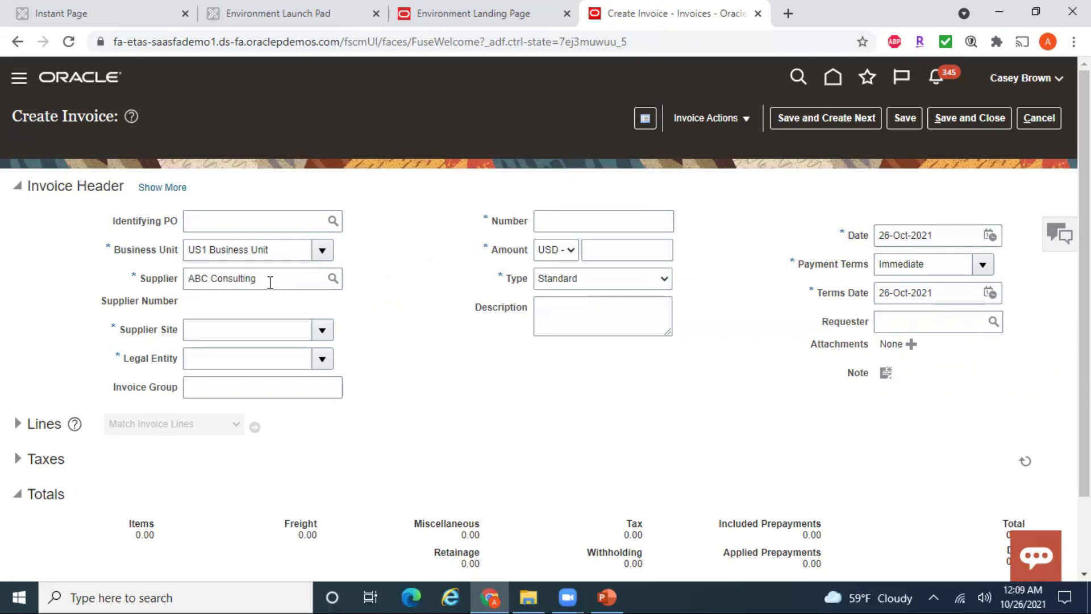
{"action": "left_click", "coordinate": [191, 335]}
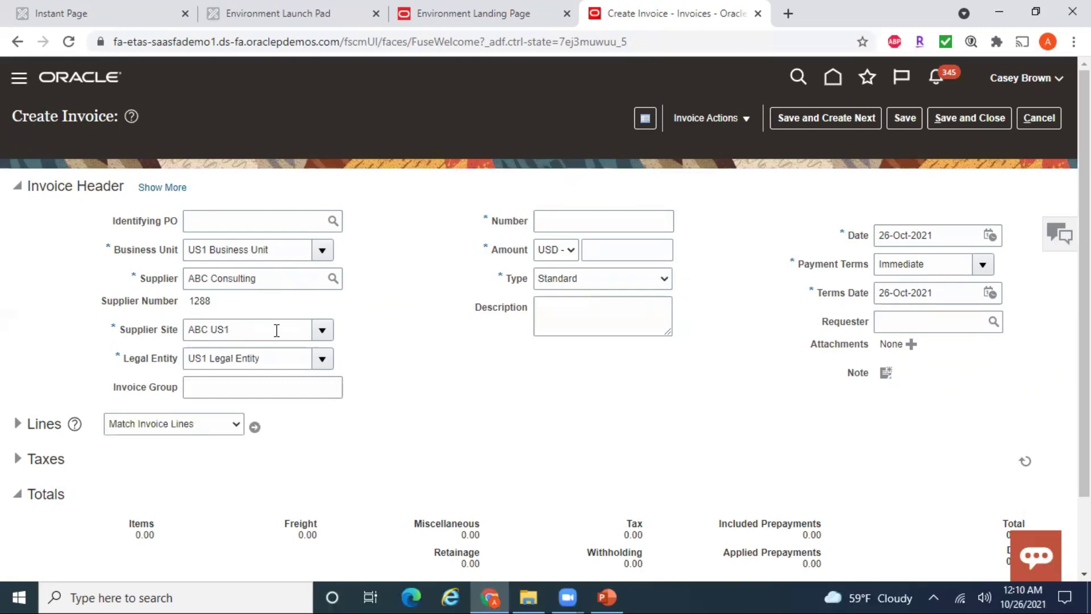
Check which supplier sites are available for the selected supplier.
{"action": "left_click", "coordinate": [323, 331]}
{"action": "left_click", "coordinate": [245, 329]}
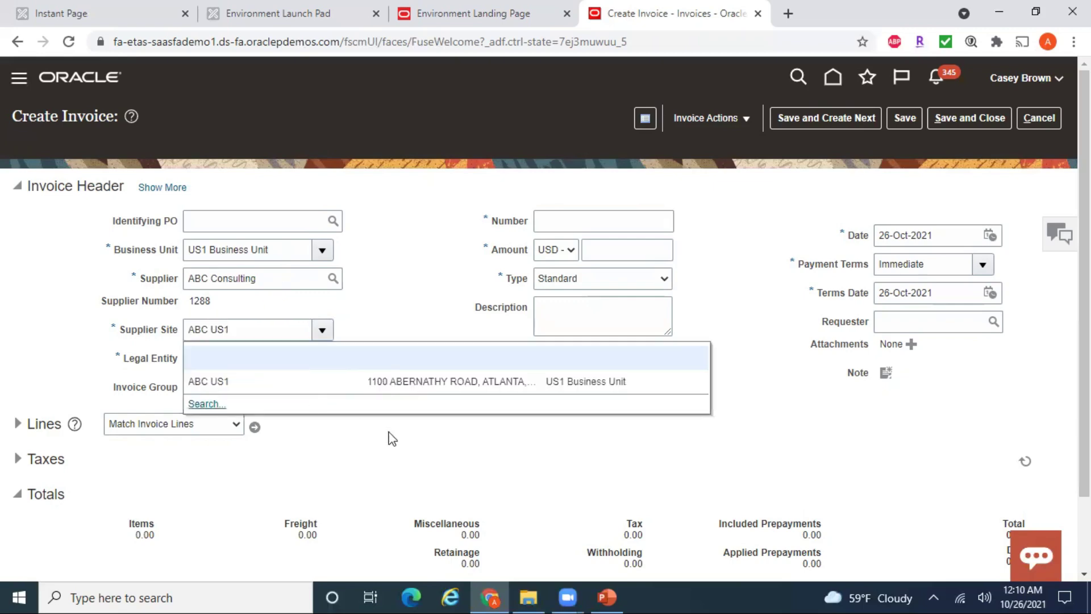
{"action": "left_click", "coordinate": [739, 302]}
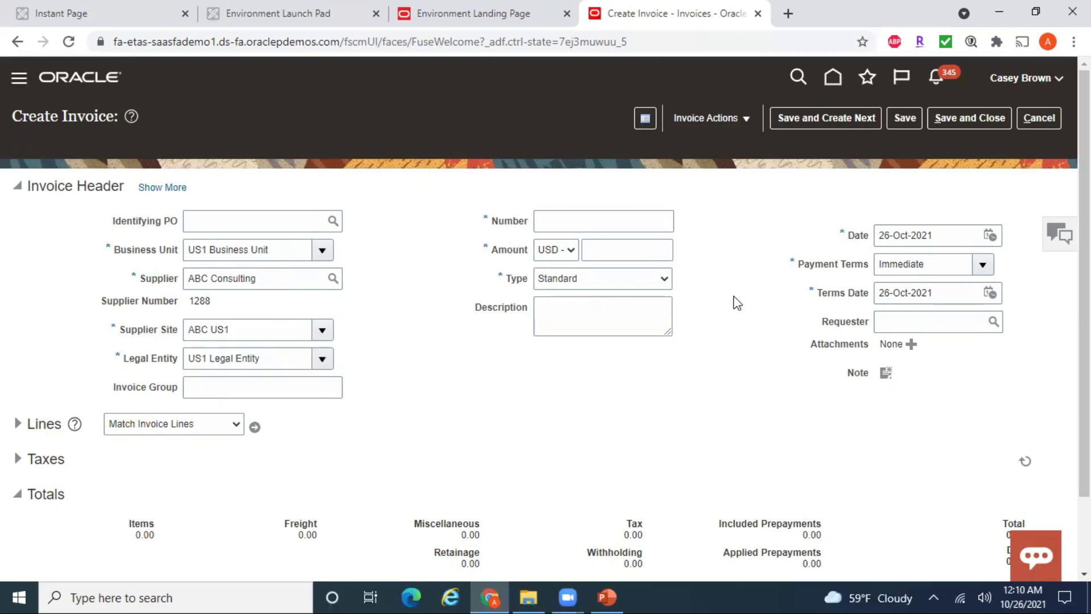
Enter ARV900 as the invoice number and set the invoice amount to 100,900.00.
{"action": "left_click", "coordinate": [592, 223]}
{"action": "type", "text": "ARV"}
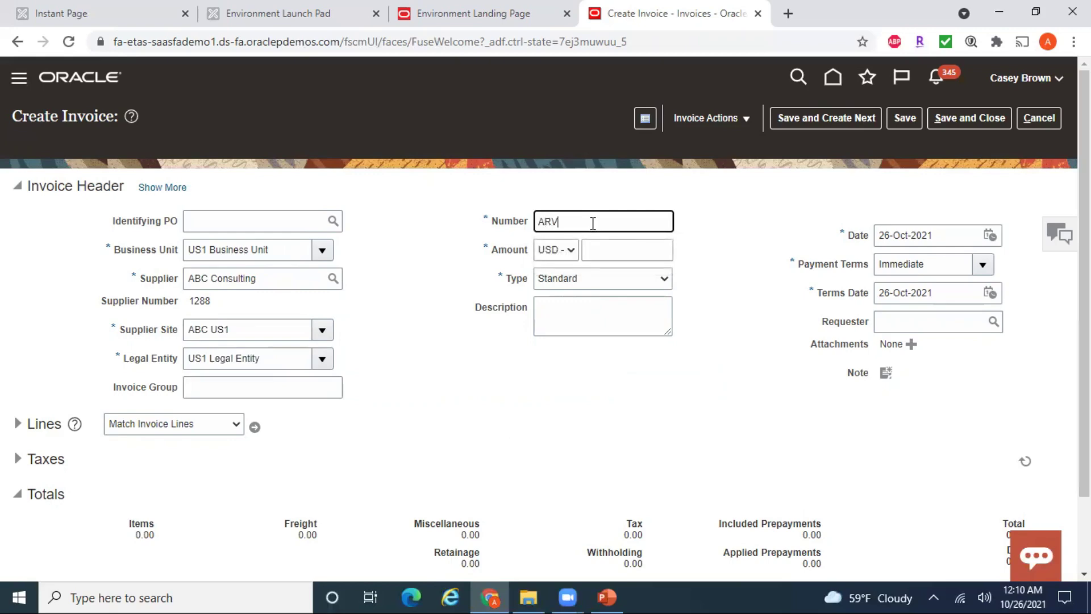
{"action": "type", "text": "900"}
{"action": "left_click", "coordinate": [603, 248]}
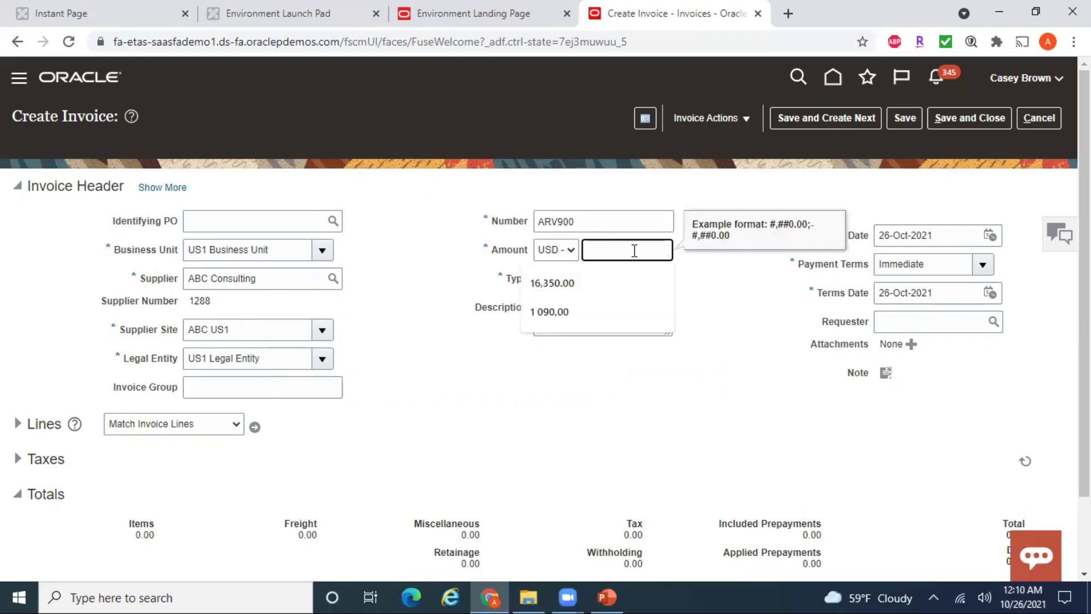
{"action": "type", "text": "100090"}
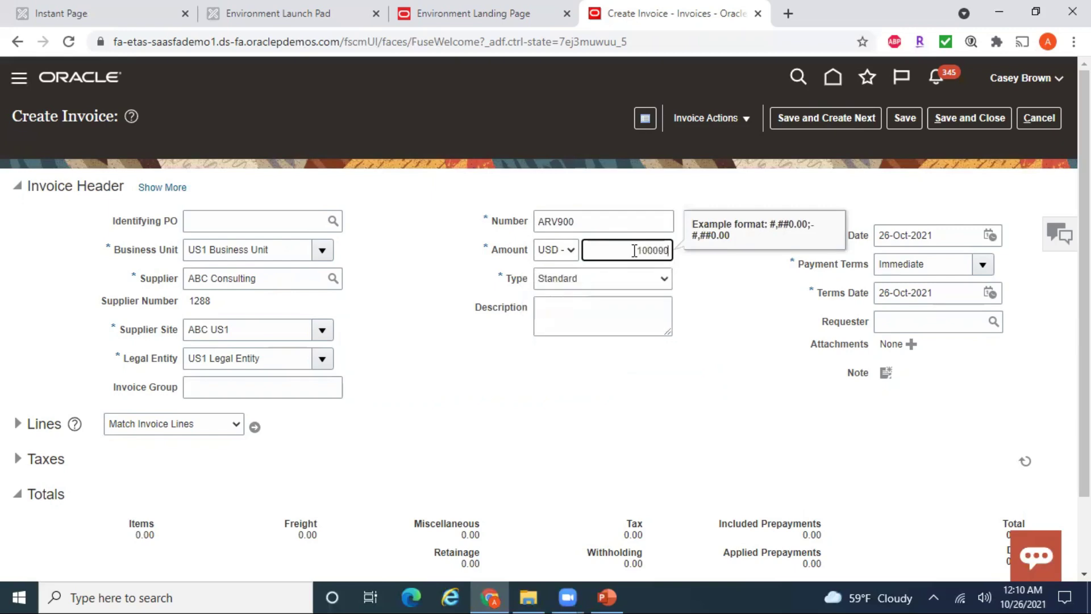
{"action": "key", "text": "BackSpace"}
{"action": "key", "text": "BackSpace"}
{"action": "key", "text": "BackSpace"}
{"action": "type", "text": "900"}
{"action": "key", "text": "Tab"}
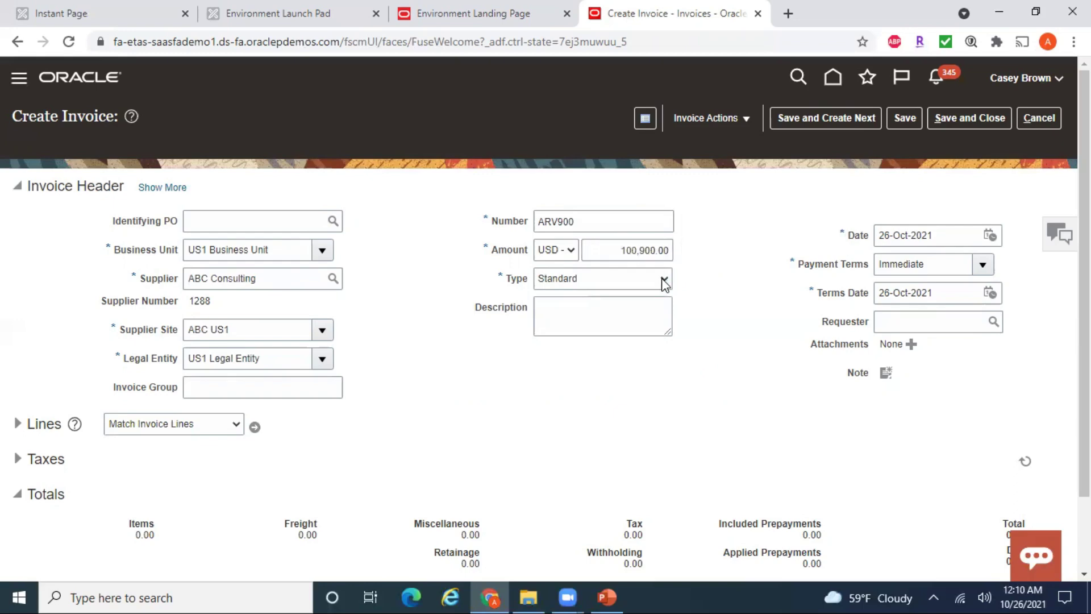
Choose Standard as the invoice type and enter the description "Contractor payments for the month of Oct-21".
{"action": "left_click", "coordinate": [664, 280]}
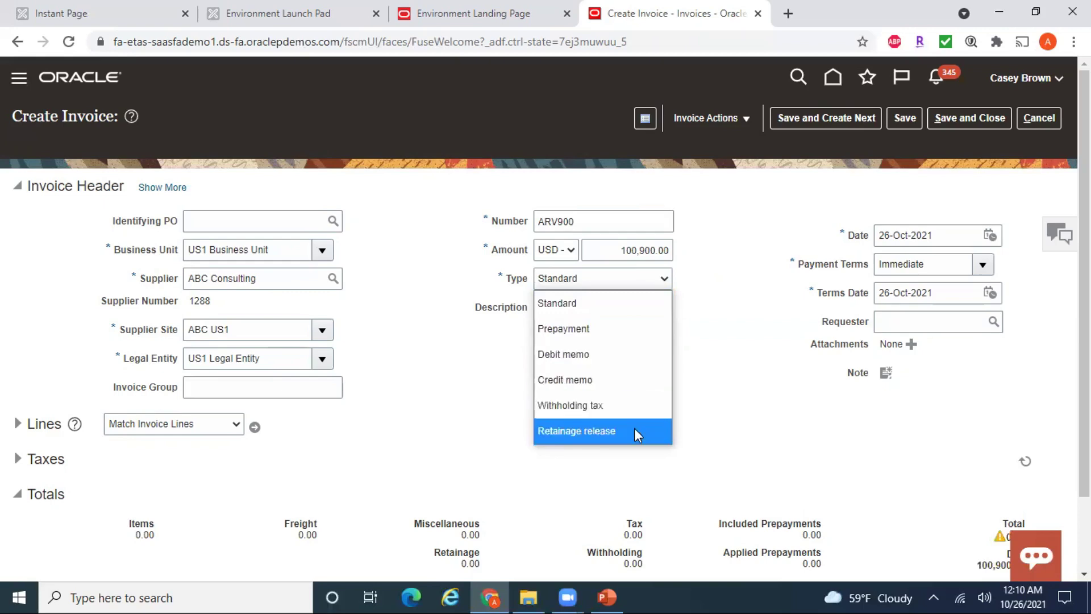
{"action": "left_click", "coordinate": [629, 310]}
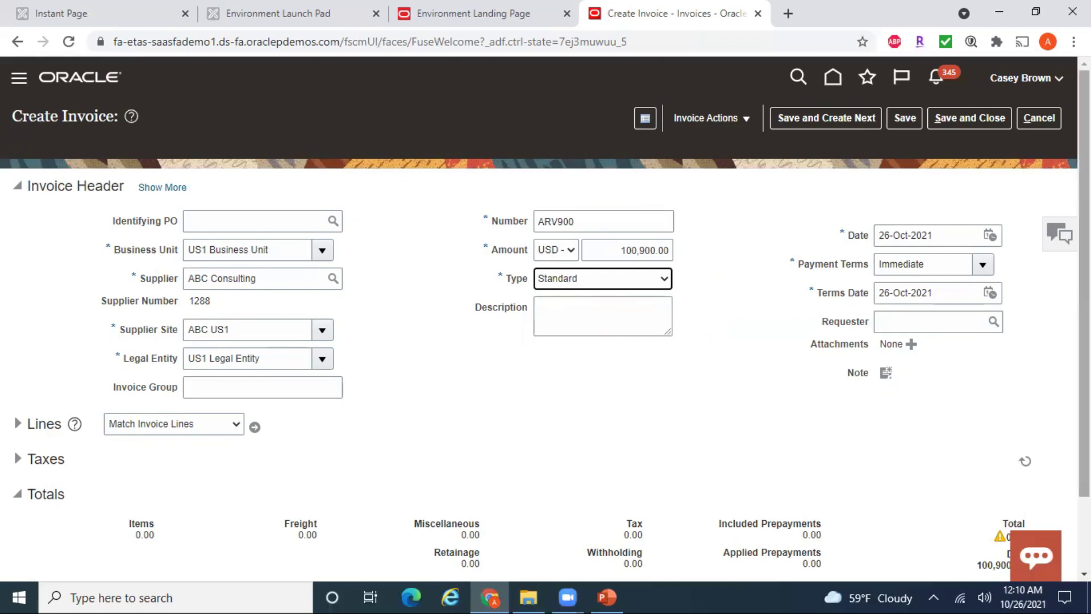
{"action": "scroll", "coordinate": [1084, 284], "scroll_direction": "down", "scroll_amount": 2}
{"action": "left_click", "coordinate": [601, 246]}
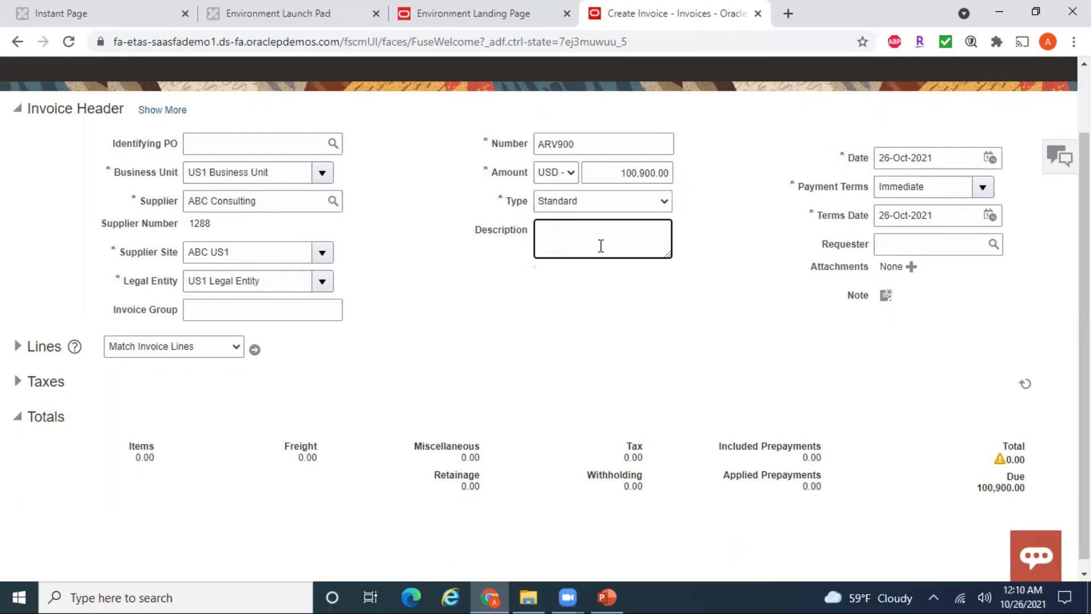
{"action": "type", "text": "Contractor payments for the month of Oc"}
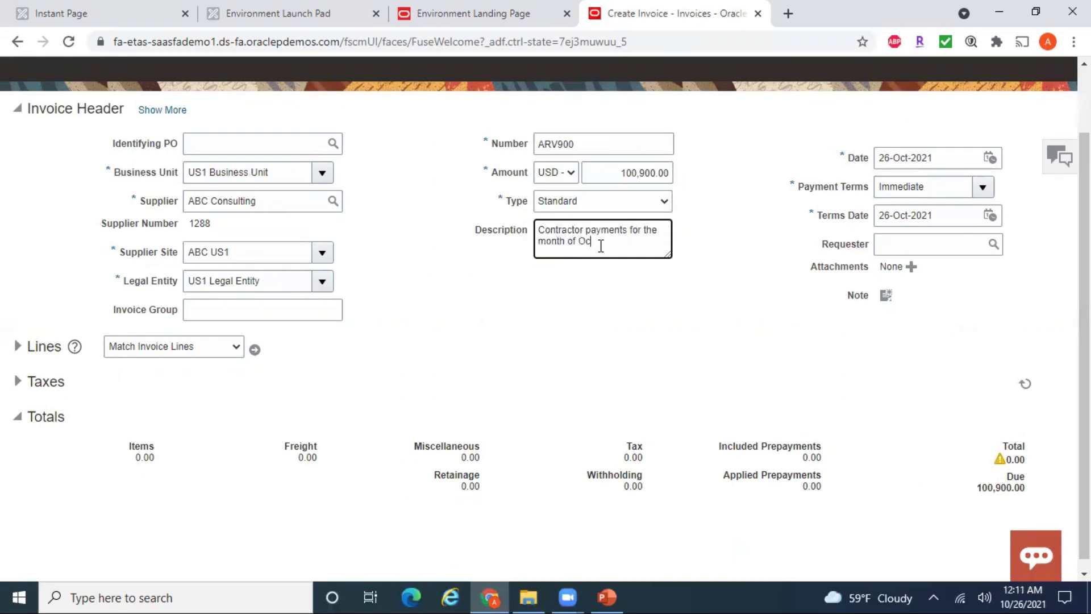
{"action": "type", "text": "t-21"}
{"action": "left_click", "coordinate": [739, 277]}
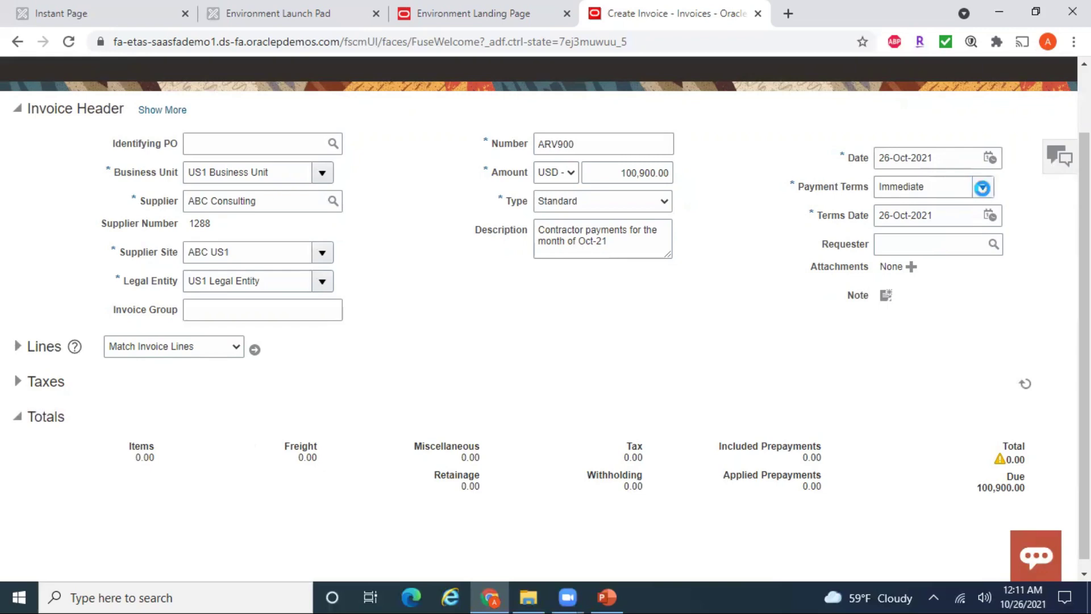
Review the payment terms, terms date and requester fields in the invoice header.
{"action": "left_click", "coordinate": [982, 188]}
{"action": "left_click", "coordinate": [952, 189]}
{"action": "left_click", "coordinate": [938, 214]}
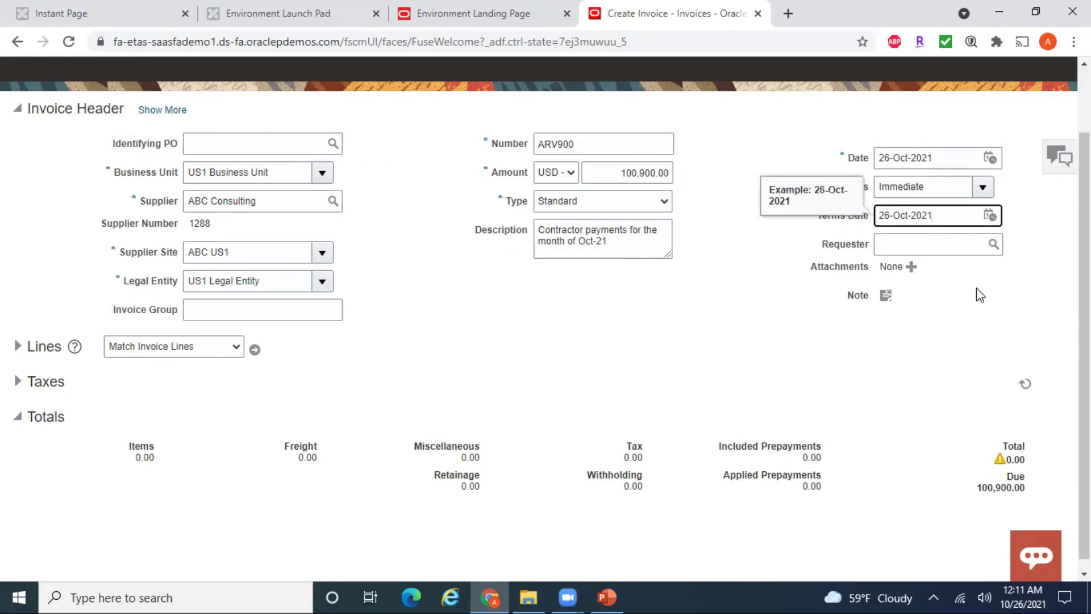
{"action": "left_click", "coordinate": [972, 246]}
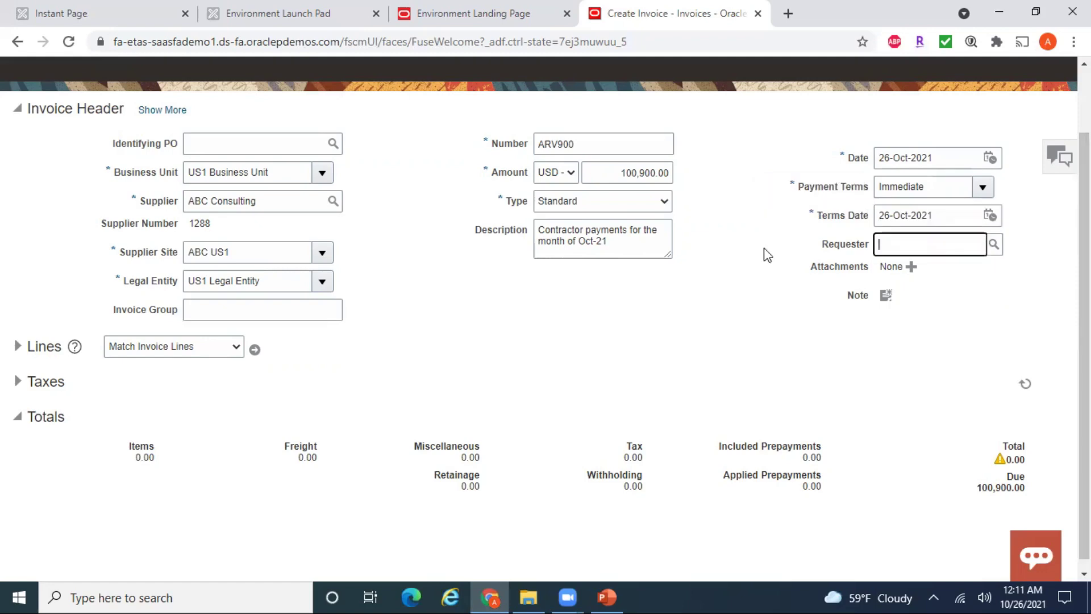
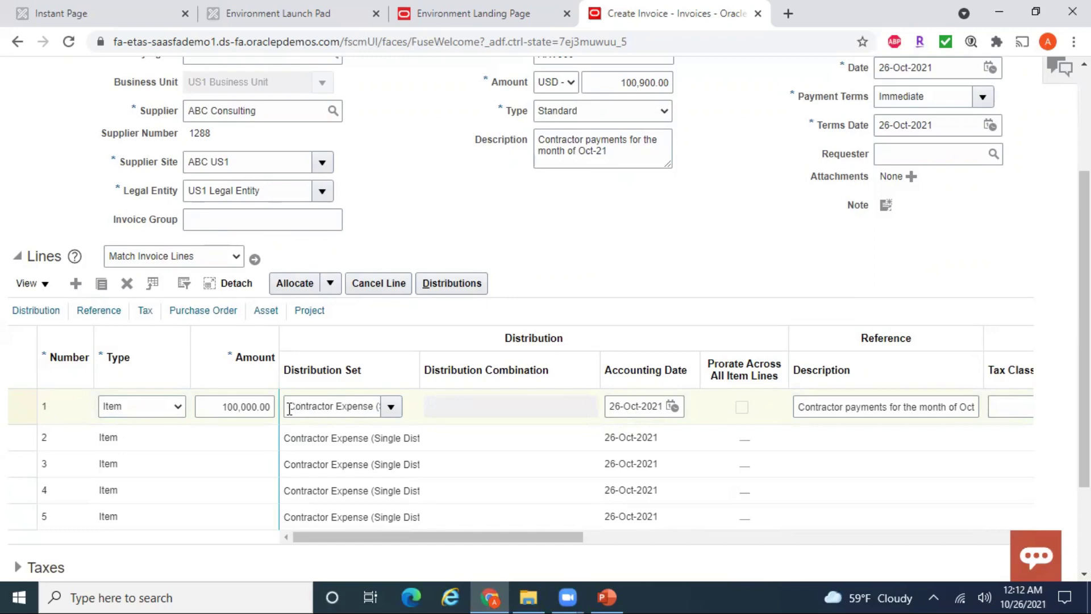
Set the amount of invoice line 1 to 10,000.
{"action": "left_click", "coordinate": [218, 407]}
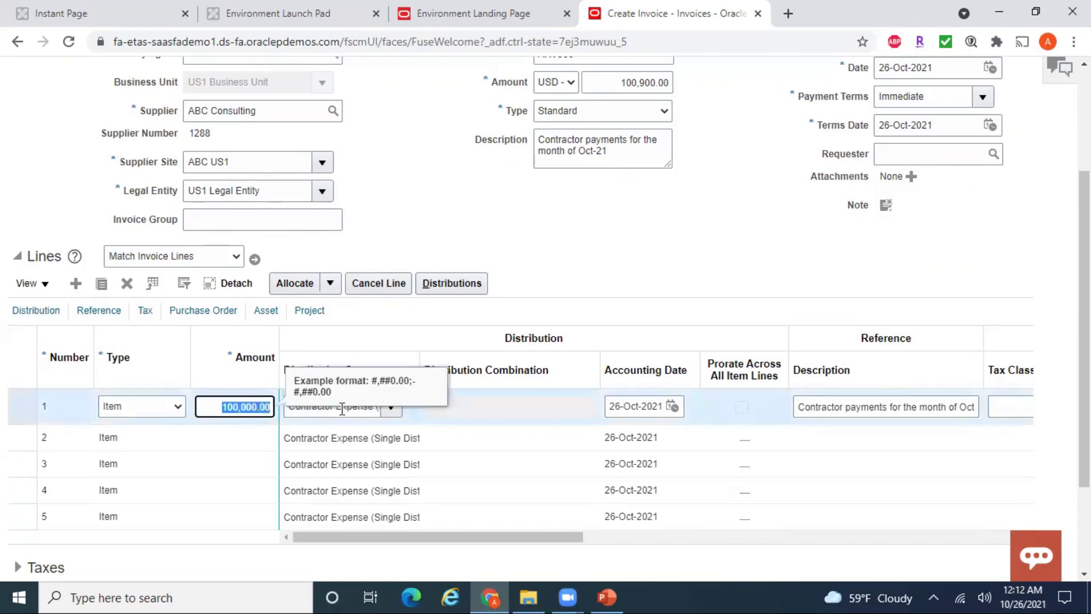
{"action": "type", "text": "10000"}
{"action": "left_click", "coordinate": [680, 285]}
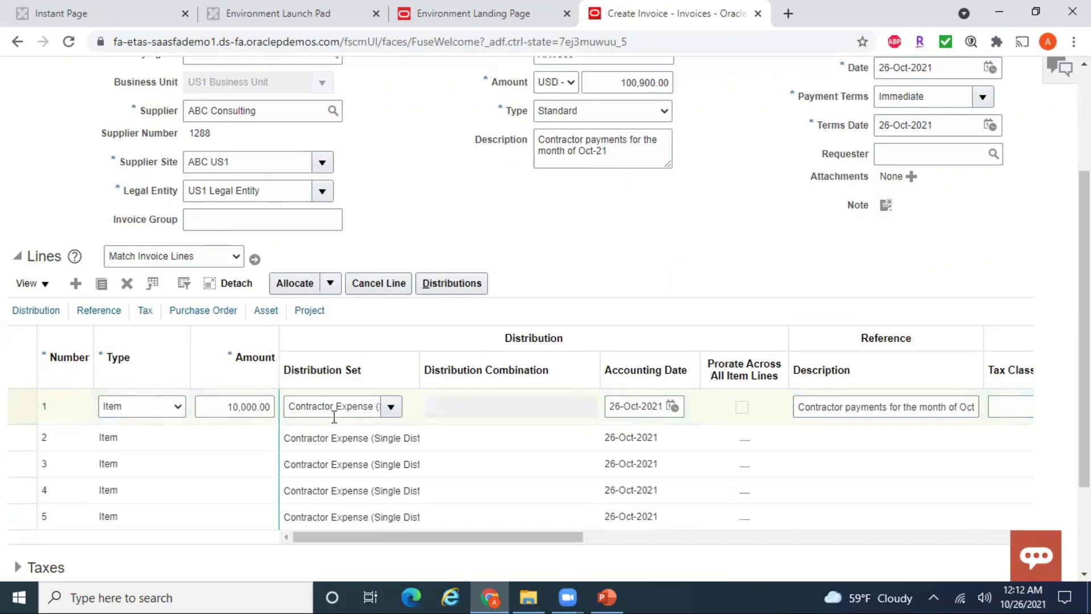
Open the distributions of invoice line 1, examine the distribution combination, and cancel out of the dialog.
{"action": "left_click", "coordinate": [475, 291]}
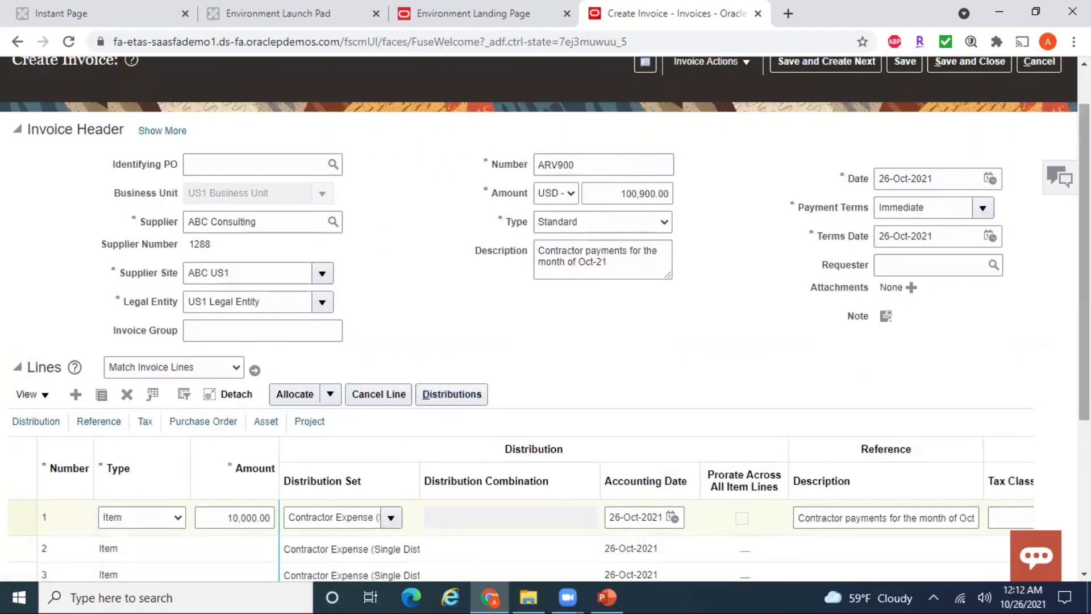
{"action": "scroll", "coordinate": [653, 434], "scroll_direction": "down", "scroll_amount": 2}
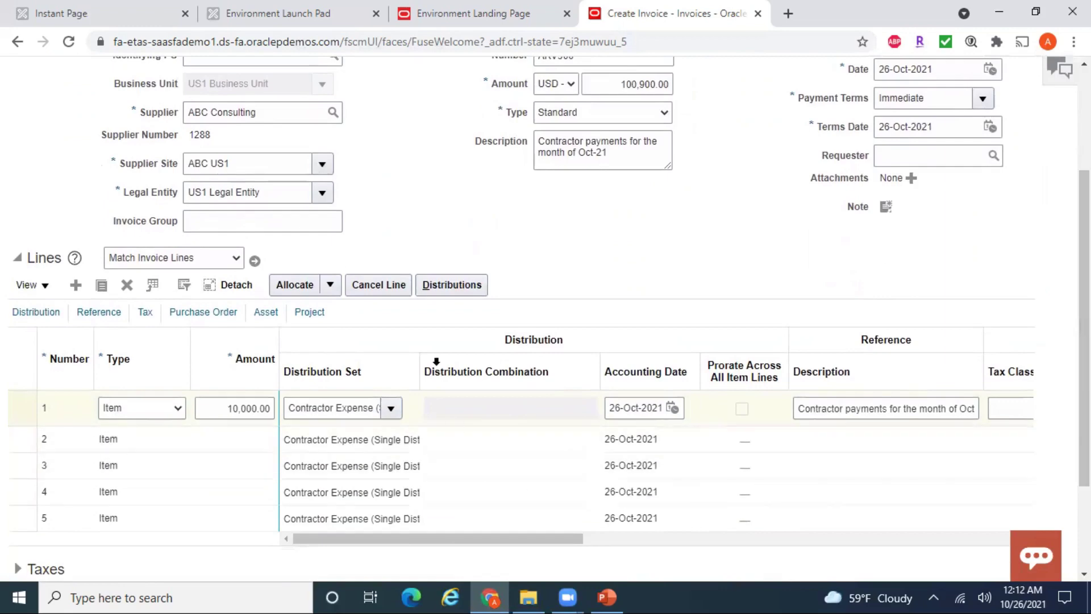
{"action": "left_click", "coordinate": [465, 289]}
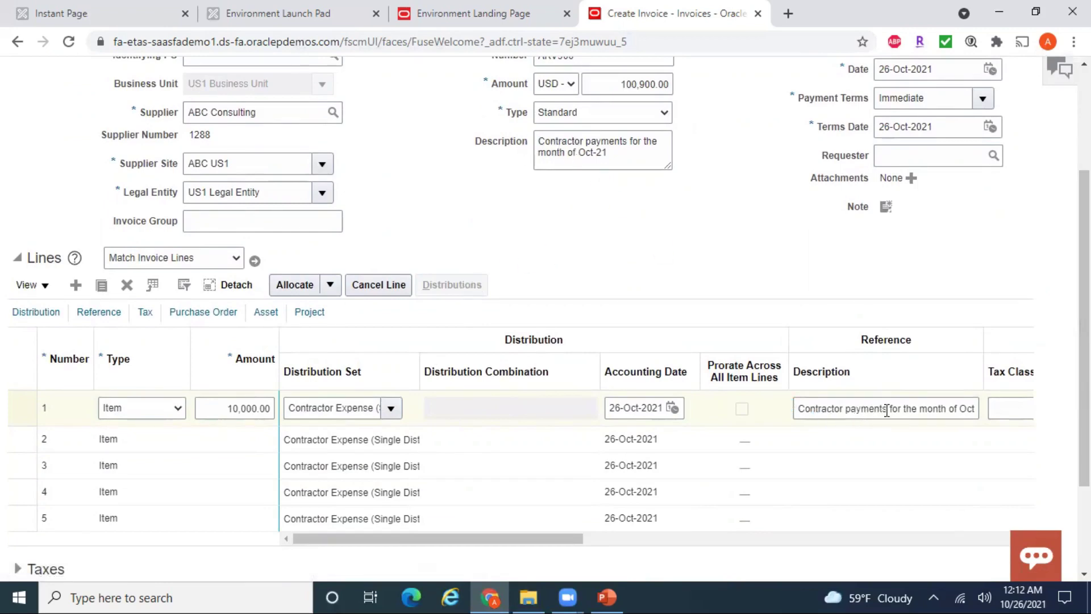
{"action": "left_click", "coordinate": [401, 404]}
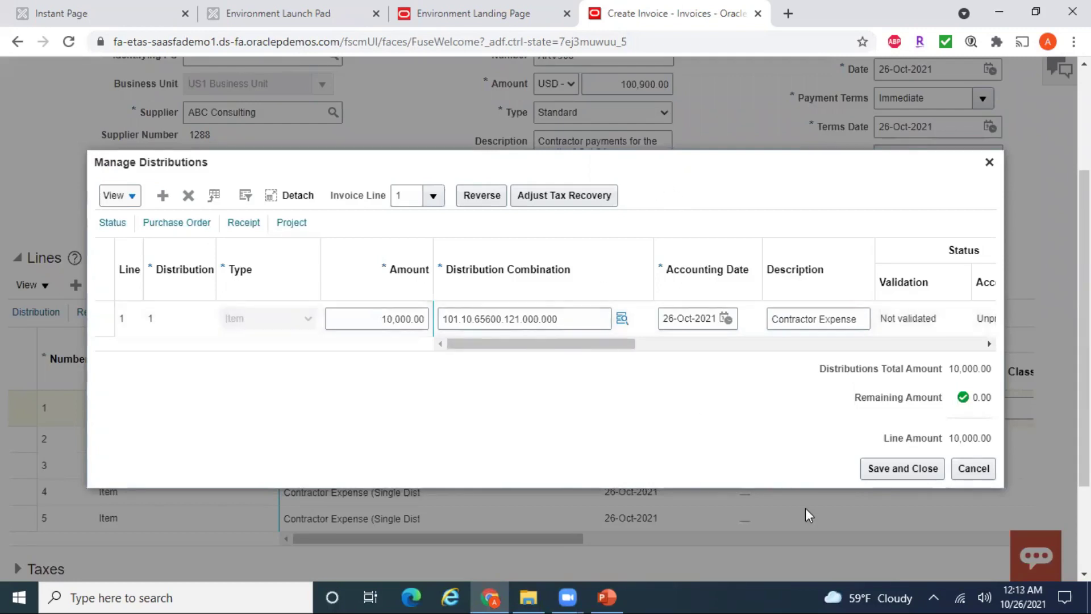
{"action": "left_click", "coordinate": [976, 469]}
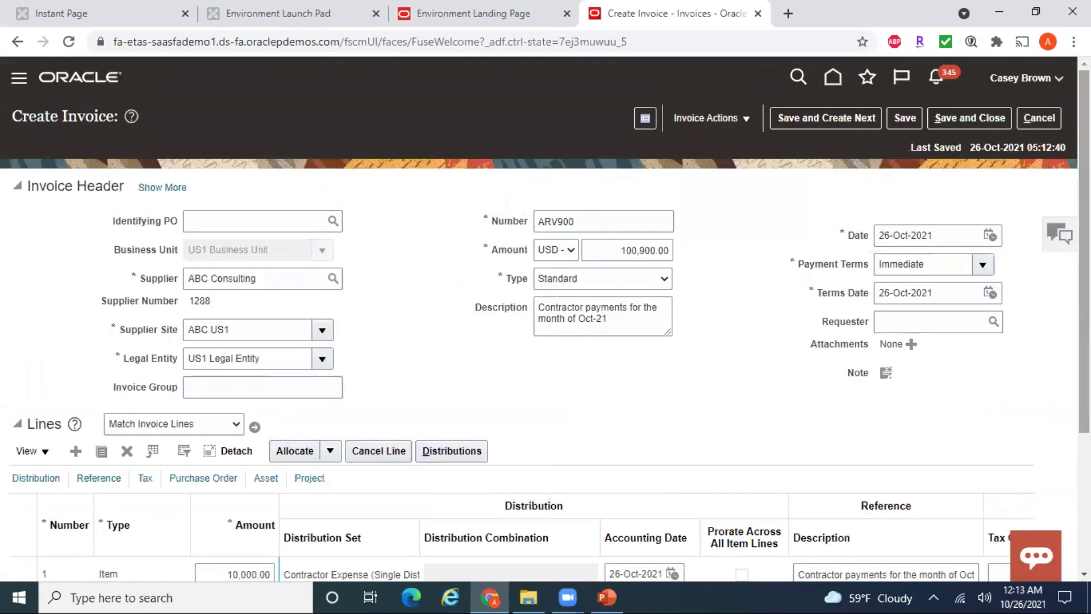
Expand the invoice header to its full details and examine the general fields and the invoice line.
{"action": "left_click", "coordinate": [163, 189]}
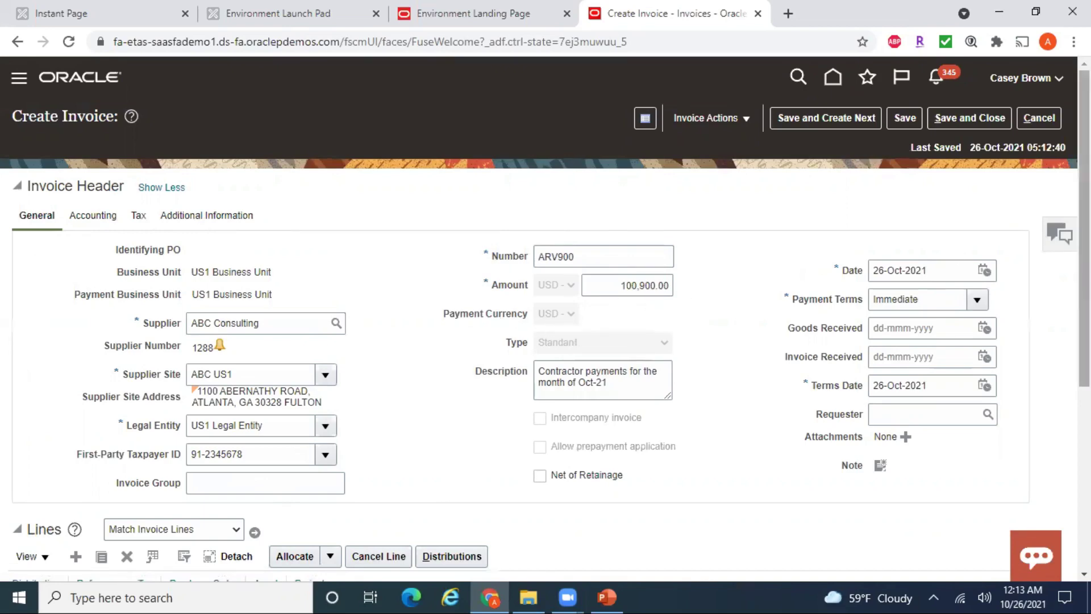
{"action": "scroll", "coordinate": [1084, 256], "scroll_direction": "down", "scroll_amount": 1}
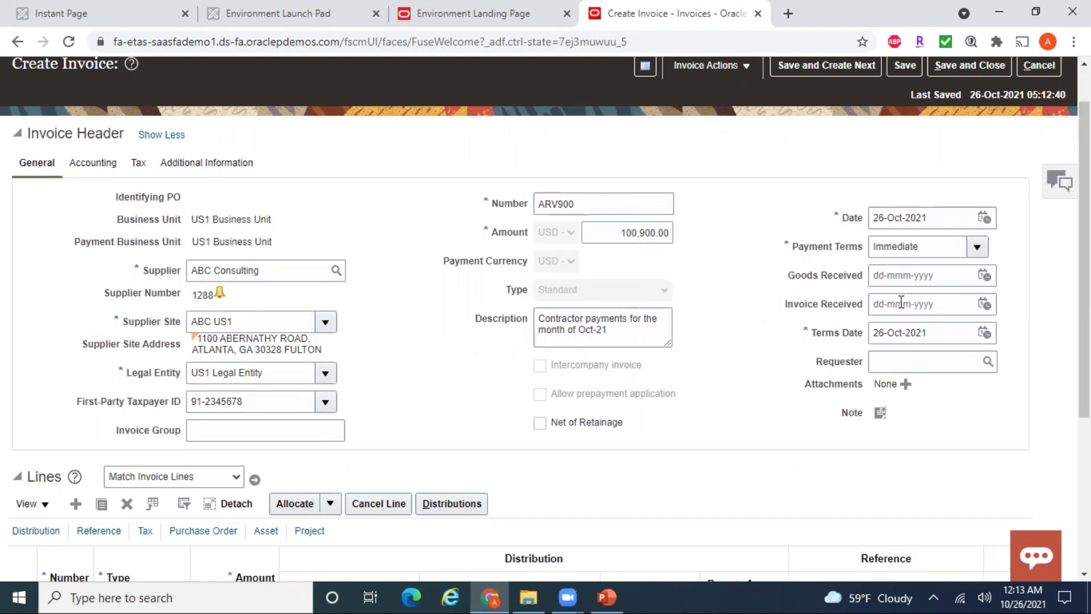
{"action": "scroll", "coordinate": [546, 318], "scroll_direction": "down", "scroll_amount": 3}
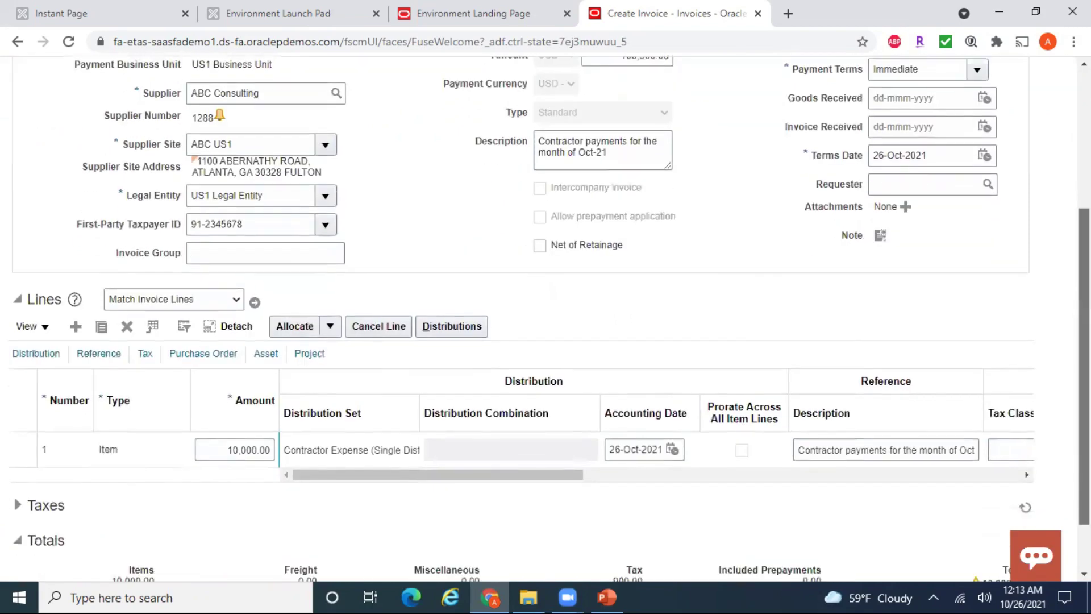
{"action": "scroll", "coordinate": [682, 310], "scroll_direction": "up", "scroll_amount": 4}
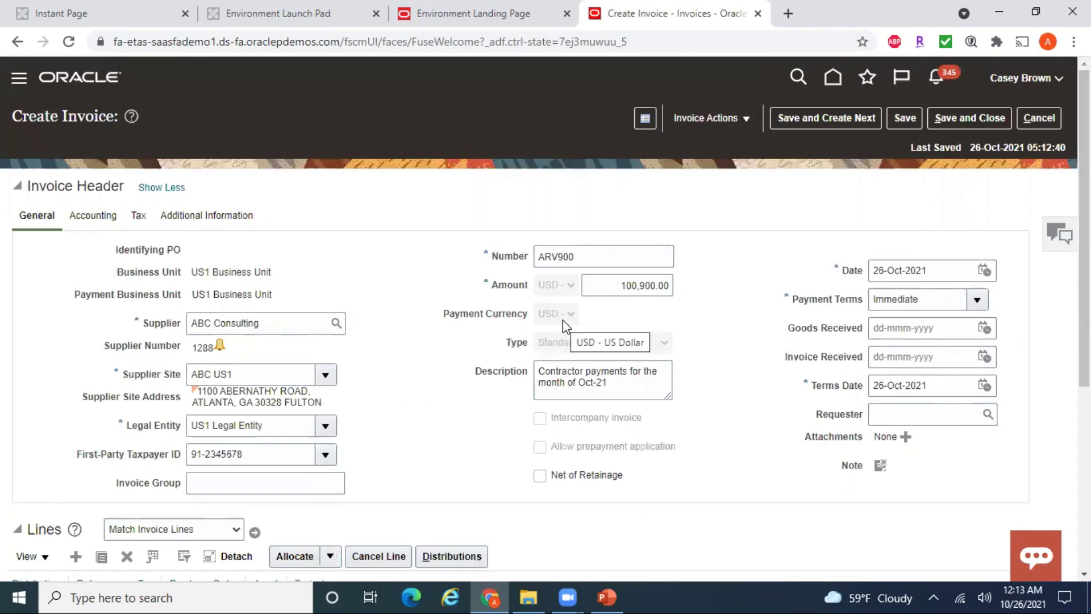
Review the accounting, tax and additional information sections of the invoice header, and return to the general fields.
{"action": "left_click_drag", "start_coordinate": [1084, 227], "coordinate": [1084, 254]}
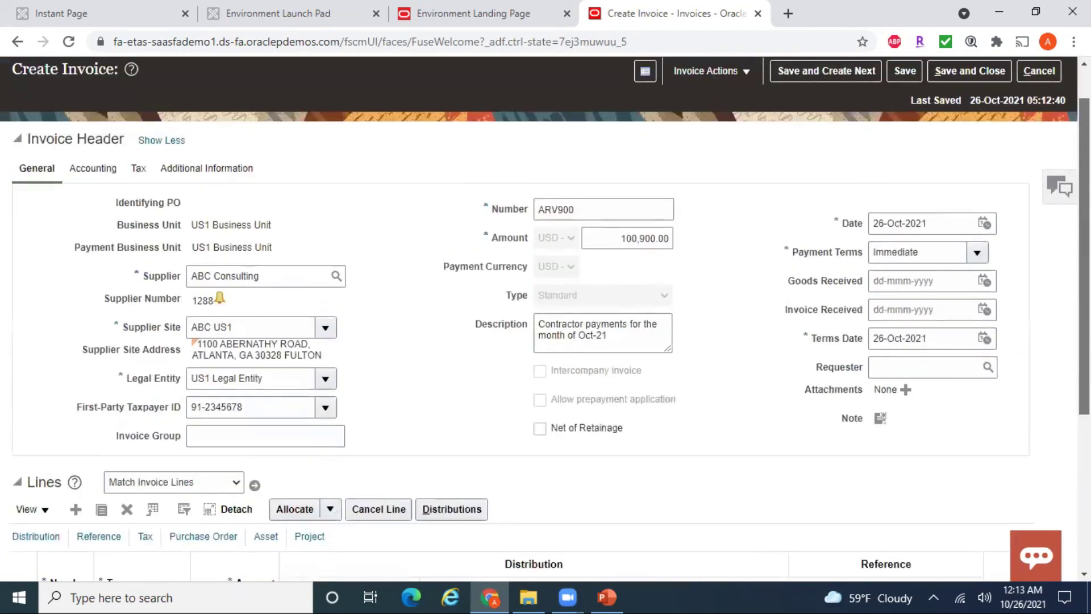
{"action": "left_click", "coordinate": [93, 171]}
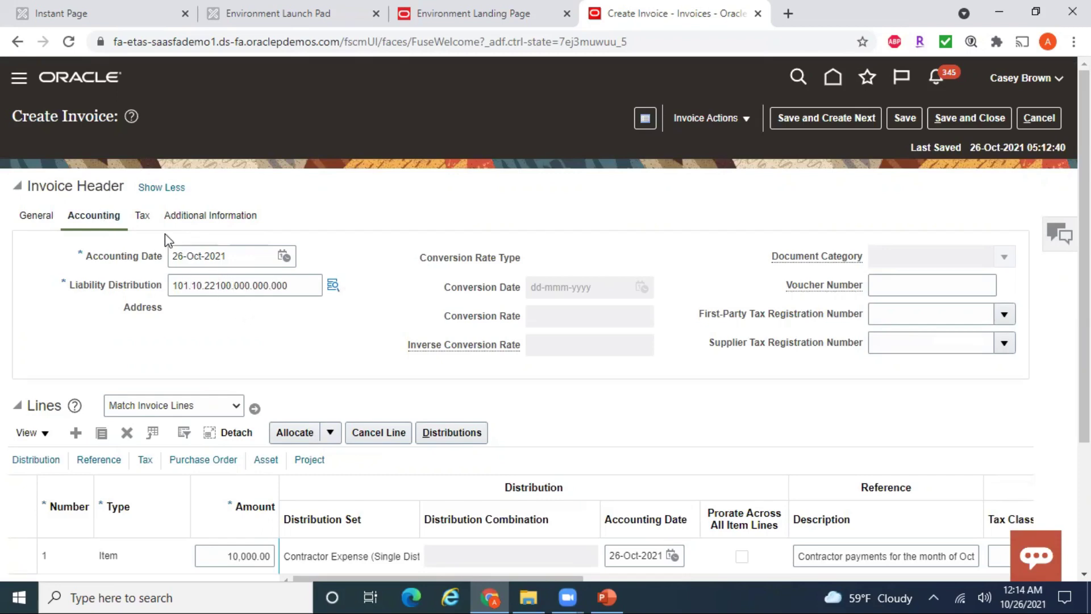
{"action": "left_click", "coordinate": [142, 215]}
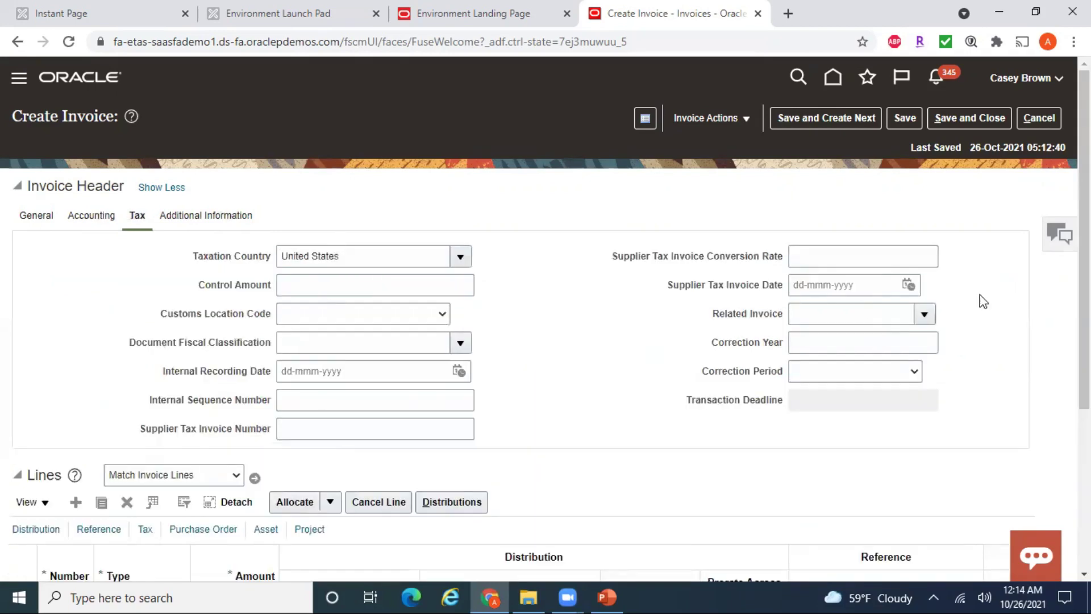
{"action": "scroll", "coordinate": [784, 199], "scroll_direction": "down", "scroll_amount": 2}
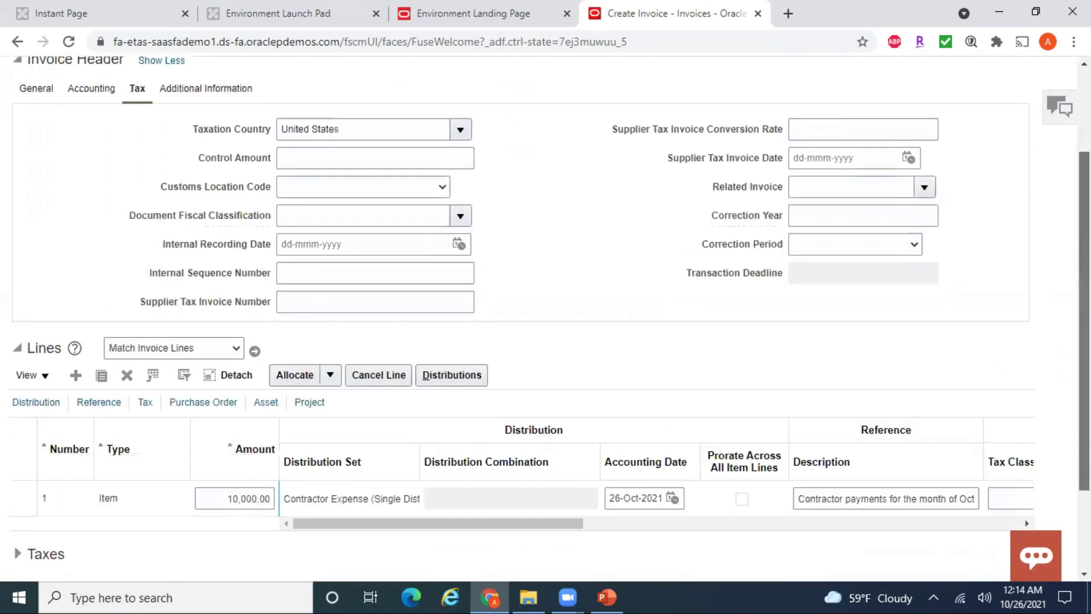
{"action": "scroll", "coordinate": [784, 200], "scroll_direction": "up", "scroll_amount": 2}
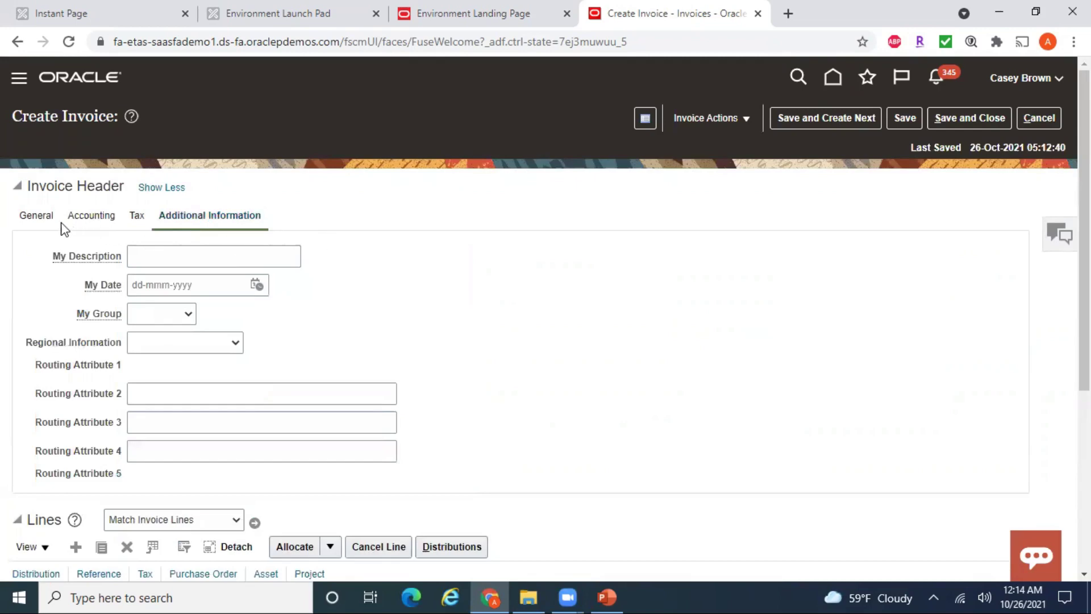
{"action": "left_click", "coordinate": [31, 215]}
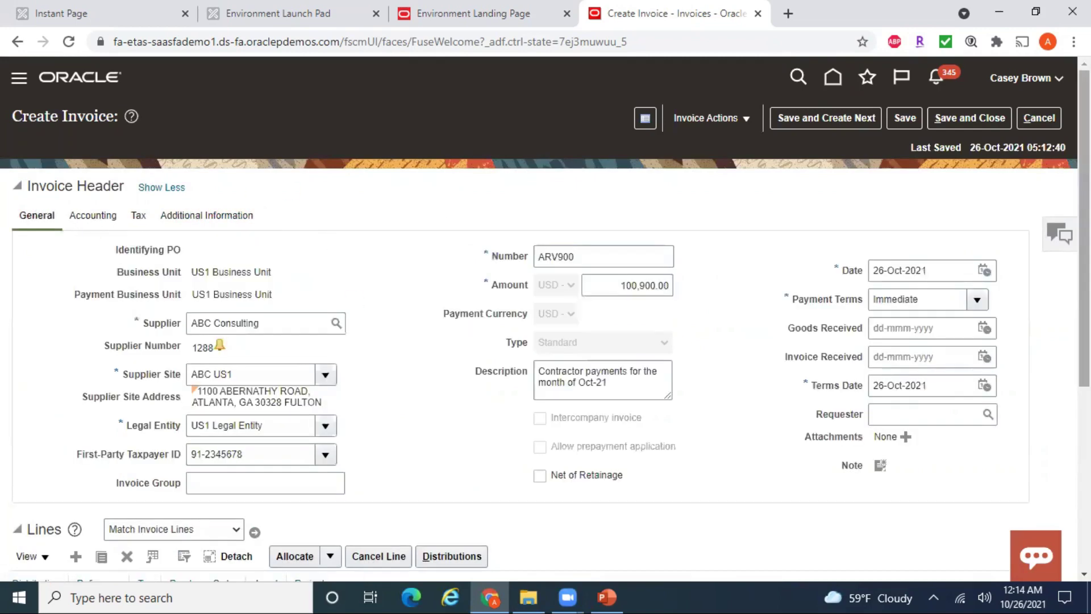
Show all available columns in the invoice lines table.
{"action": "scroll", "coordinate": [308, 463], "scroll_direction": "down", "scroll_amount": 5}
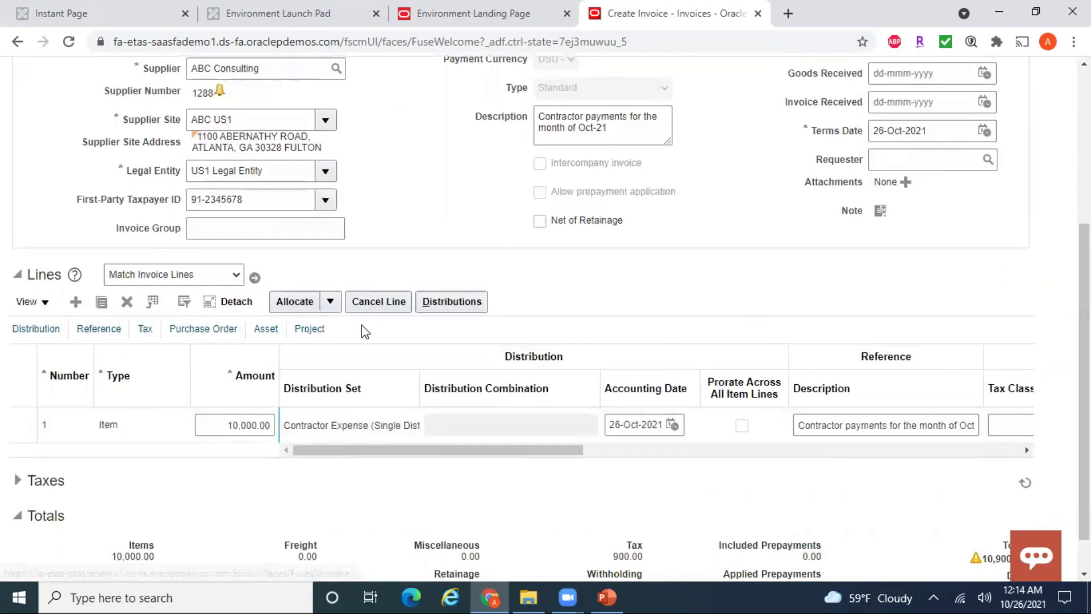
{"action": "left_click", "coordinate": [40, 304]}
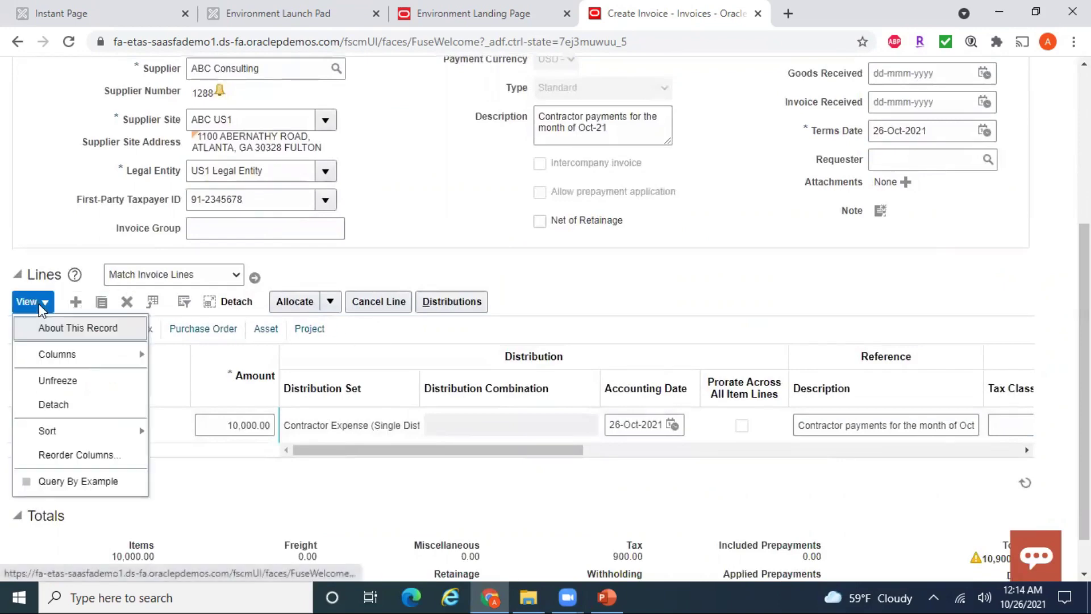
{"action": "mouse_move", "coordinate": [105, 358]}
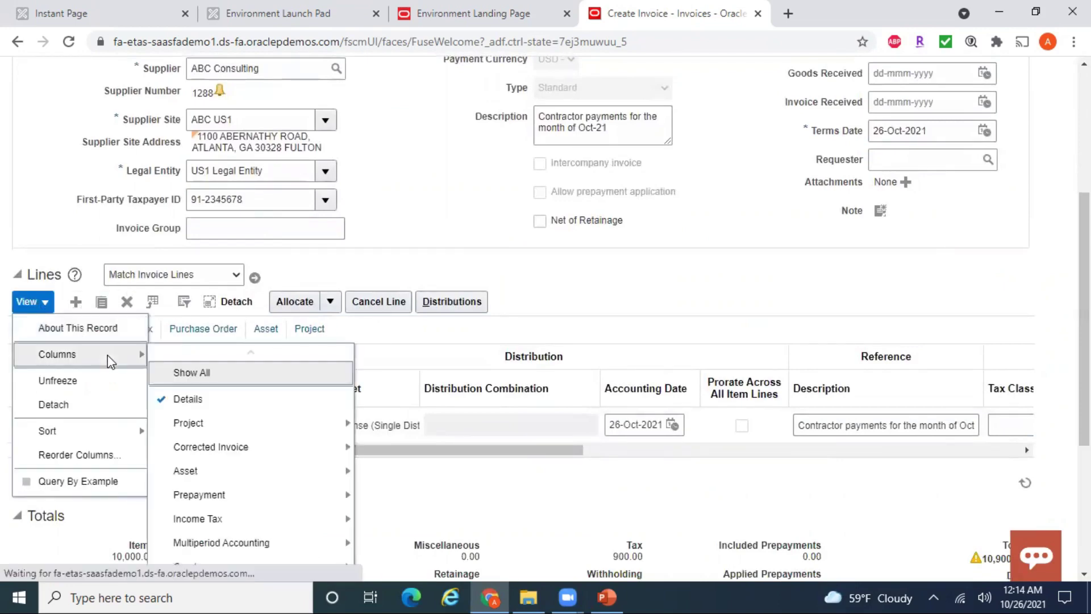
{"action": "left_click", "coordinate": [187, 372]}
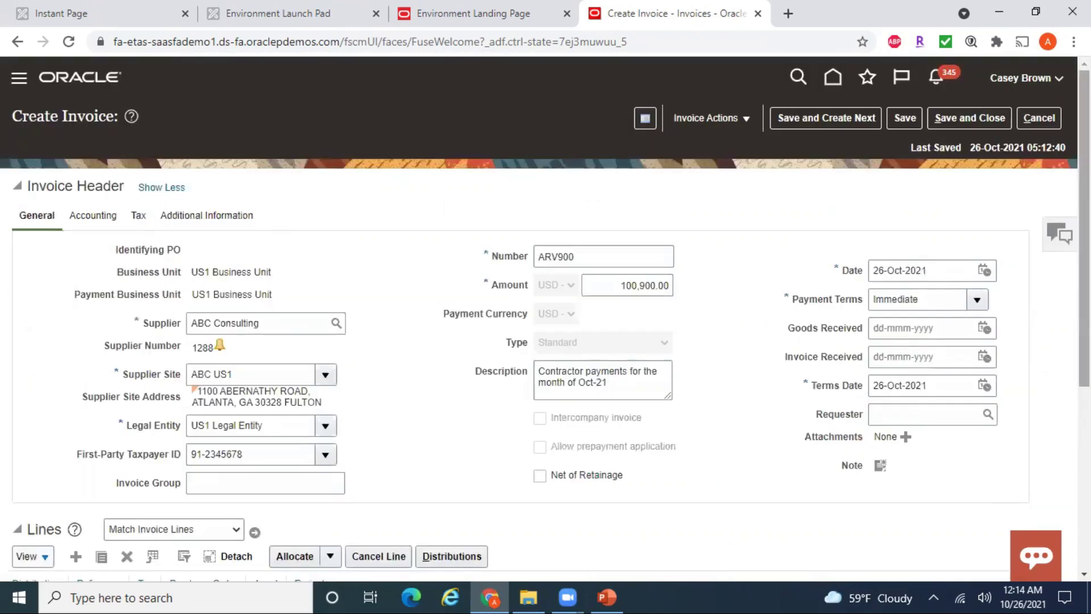
{"action": "scroll", "coordinate": [625, 413], "scroll_direction": "down", "scroll_amount": 3}
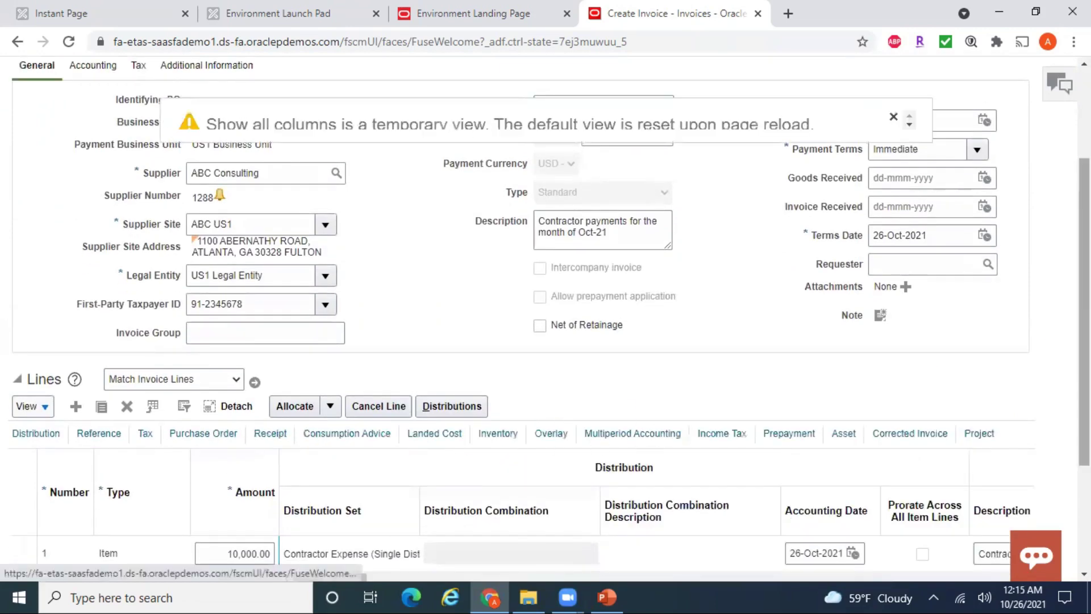
{"action": "scroll", "coordinate": [710, 389], "scroll_direction": "down", "scroll_amount": 2}
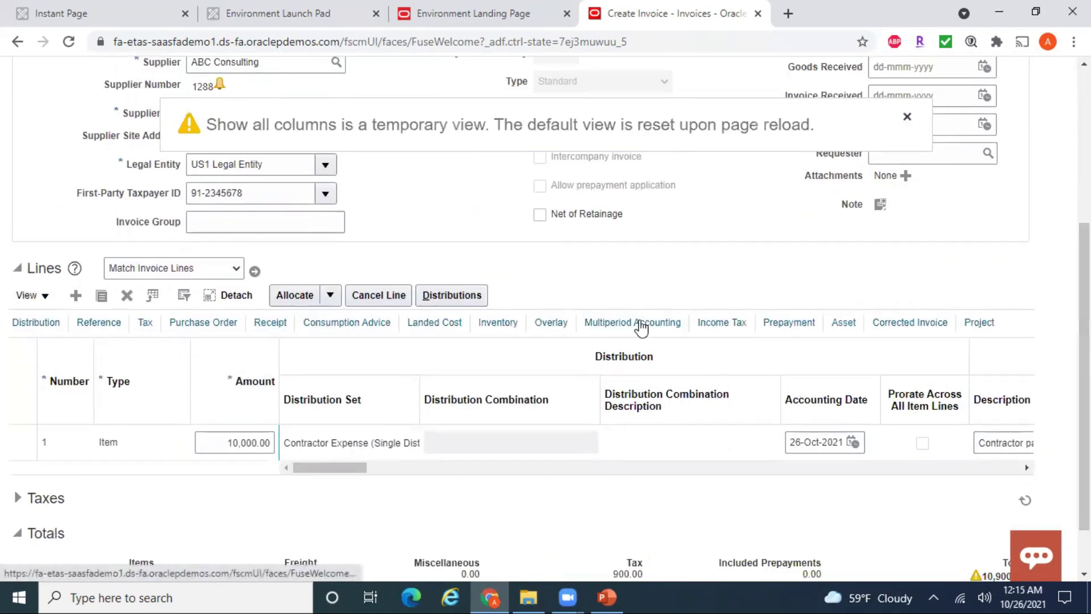
{"action": "scroll", "coordinate": [722, 442], "scroll_direction": "up", "scroll_amount": 5}
{"action": "scroll", "coordinate": [779, 450], "scroll_direction": "down", "scroll_amount": 3}
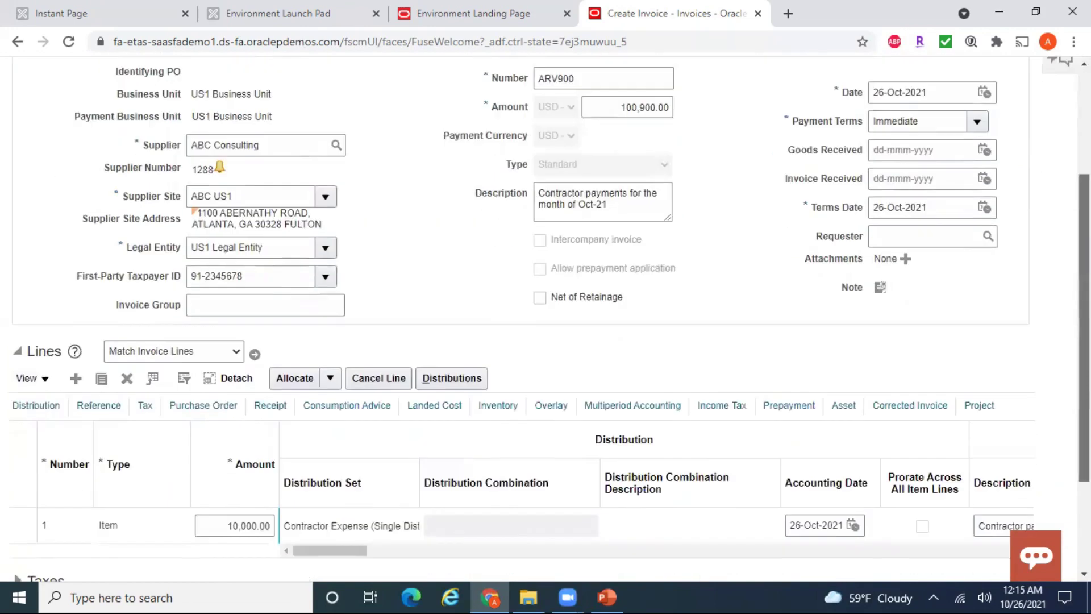
{"action": "scroll", "coordinate": [770, 401], "scroll_direction": "down", "scroll_amount": 1}
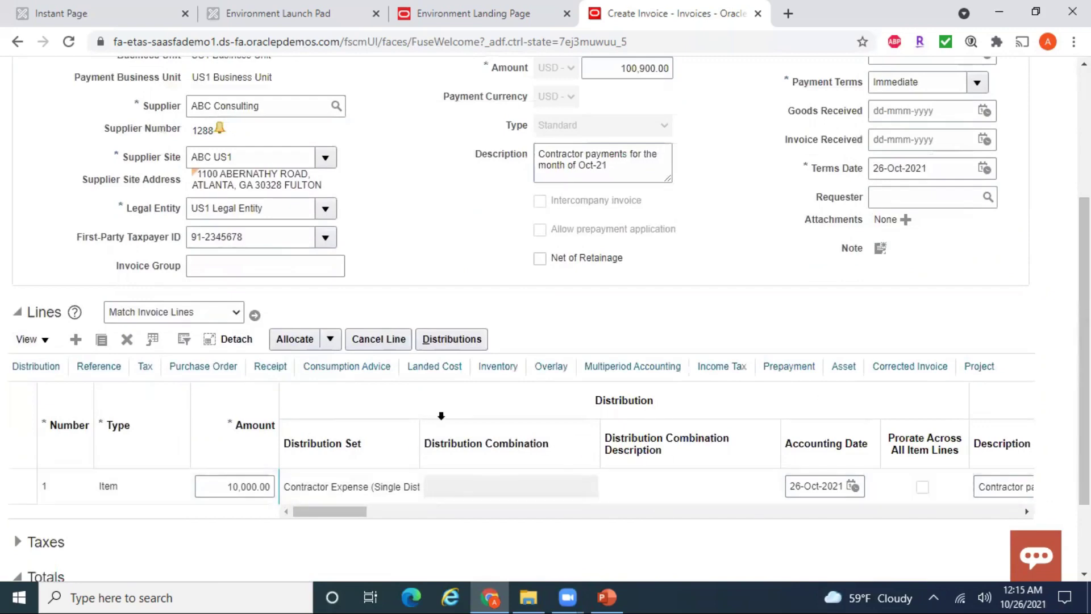
Examine the Multiperiod Accounting and Income Tax columns of invoice line 1, and return to its Distribution columns.
{"action": "left_click", "coordinate": [634, 371]}
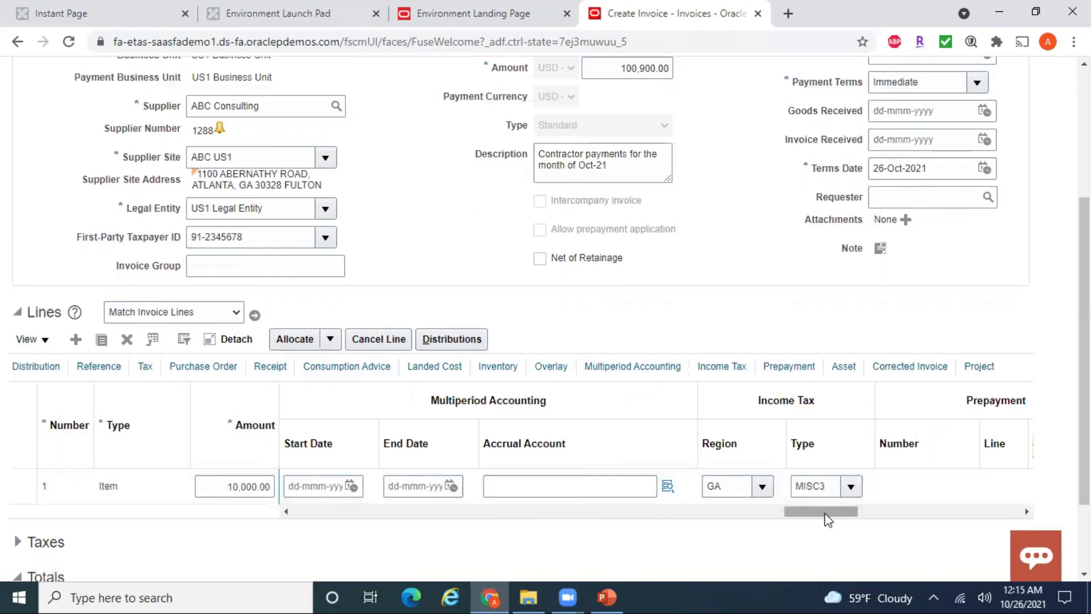
{"action": "left_click", "coordinate": [730, 370]}
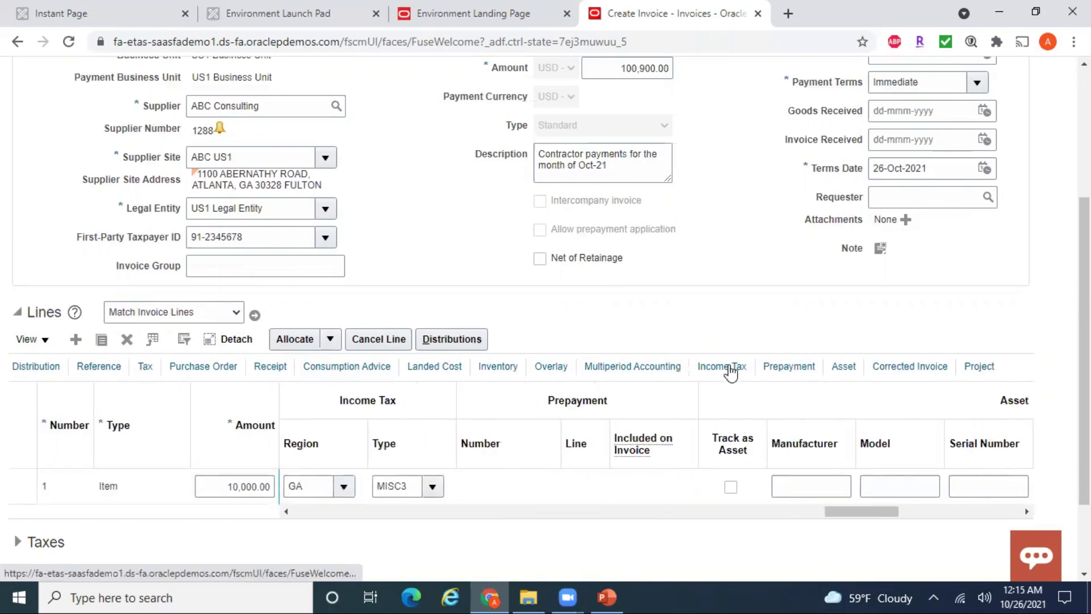
{"action": "left_click", "coordinate": [39, 370]}
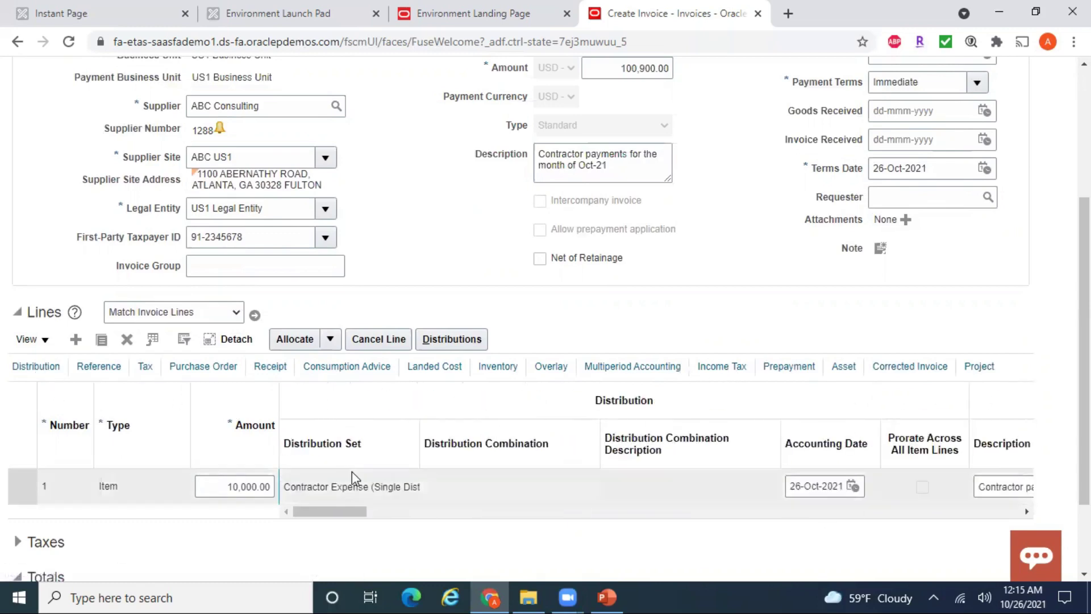
Examine the Reference and Tax columns of invoice line 1, including withholding, transaction business category and assessable value.
{"action": "left_click_drag", "start_coordinate": [341, 514], "coordinate": [379, 522]}
{"action": "left_click_drag", "start_coordinate": [389, 521], "coordinate": [448, 518]}
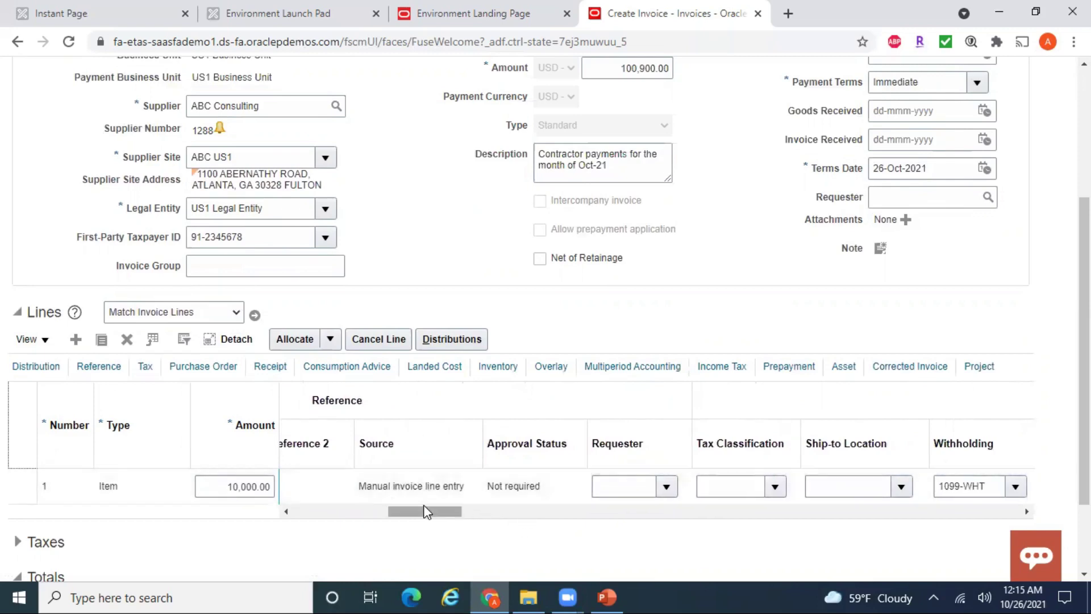
{"action": "left_click_drag", "start_coordinate": [424, 506], "coordinate": [492, 518]}
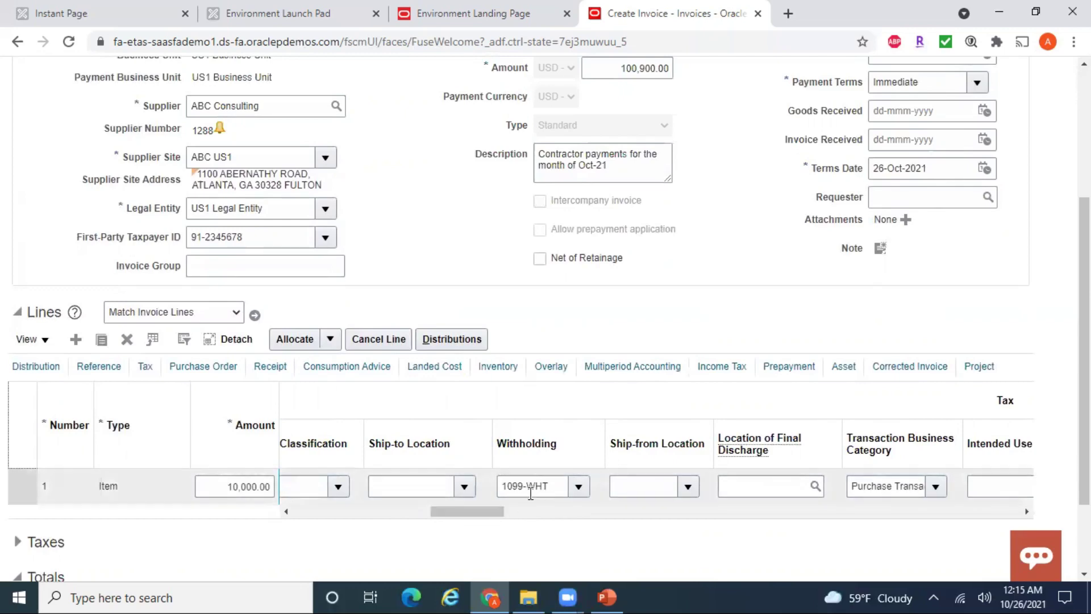
{"action": "left_click", "coordinate": [487, 512]}
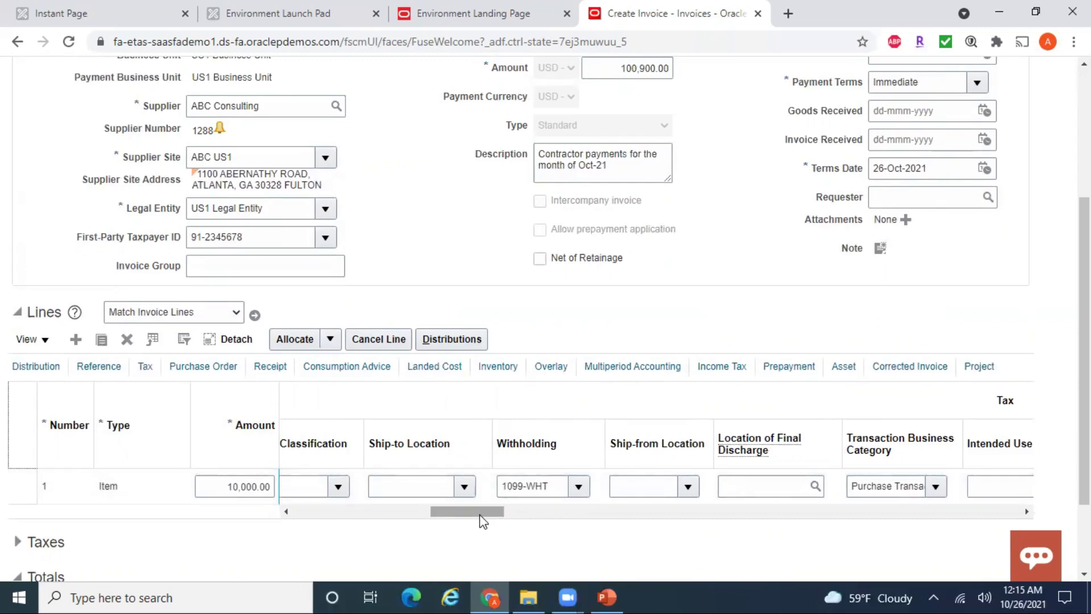
{"action": "left_click_drag", "start_coordinate": [484, 513], "coordinate": [518, 519]}
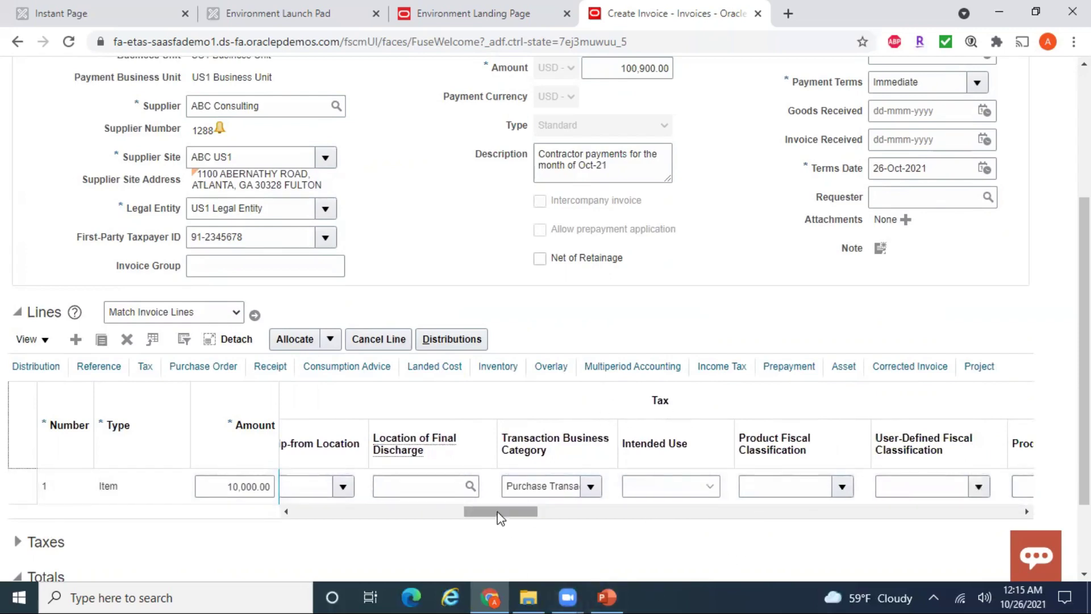
{"action": "left_click_drag", "start_coordinate": [499, 517], "coordinate": [579, 520]}
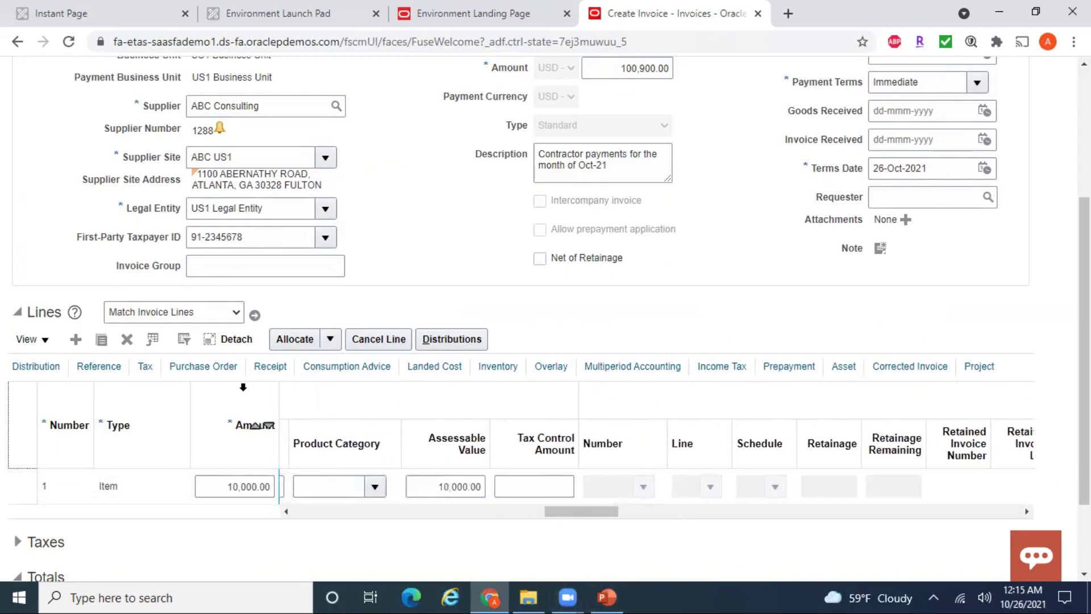
Examine line 1's Purchase Order, Receipt, Multiperiod Accounting, Income Tax, Asset and Project columns, and return to the Distribution columns.
{"action": "left_click", "coordinate": [225, 370]}
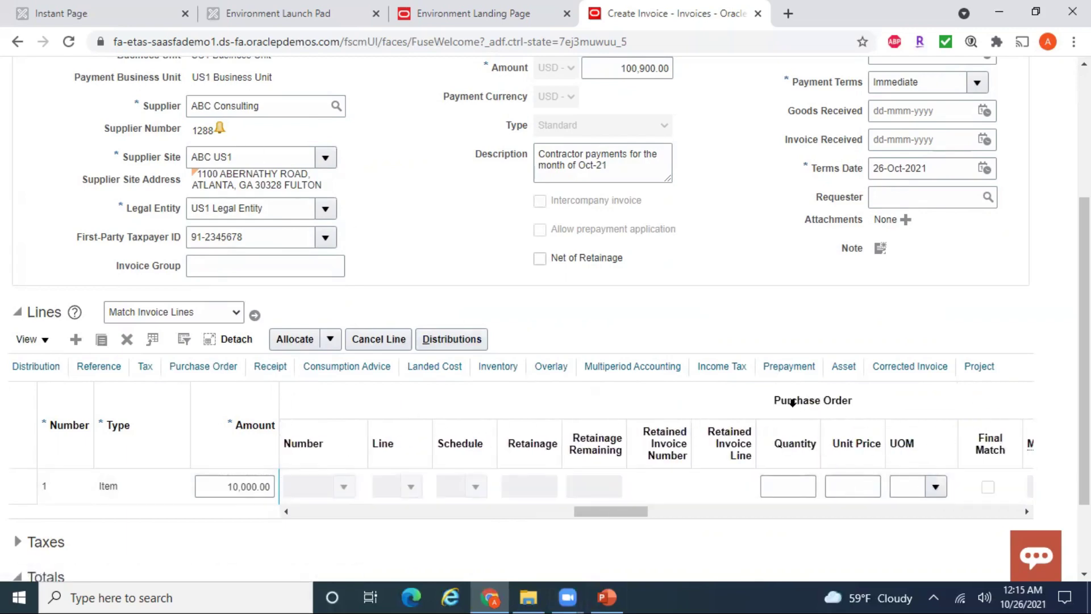
{"action": "left_click", "coordinate": [783, 486]}
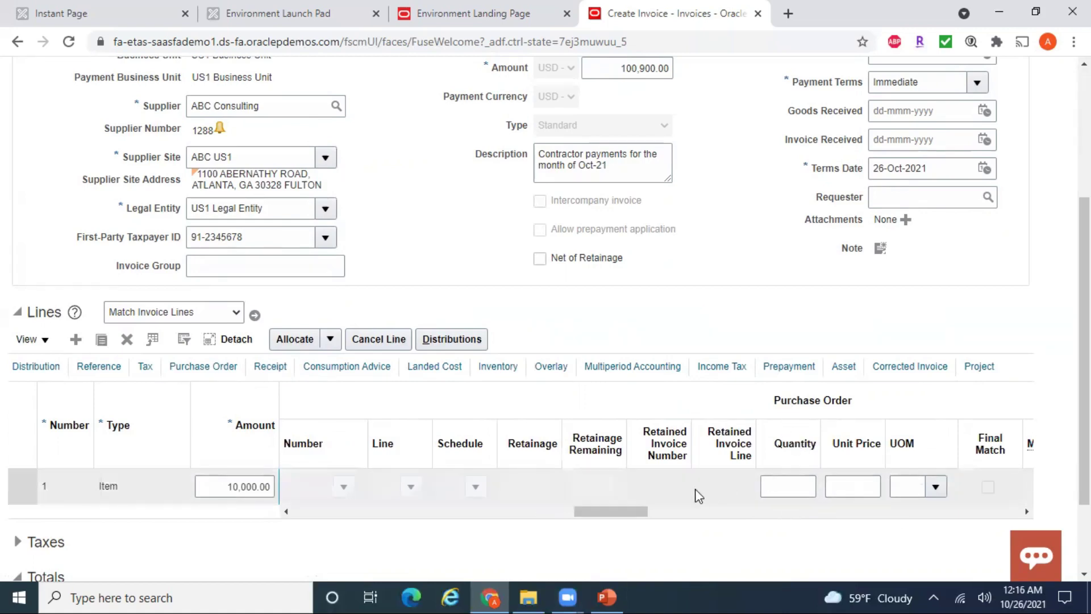
{"action": "left_click", "coordinate": [264, 368]}
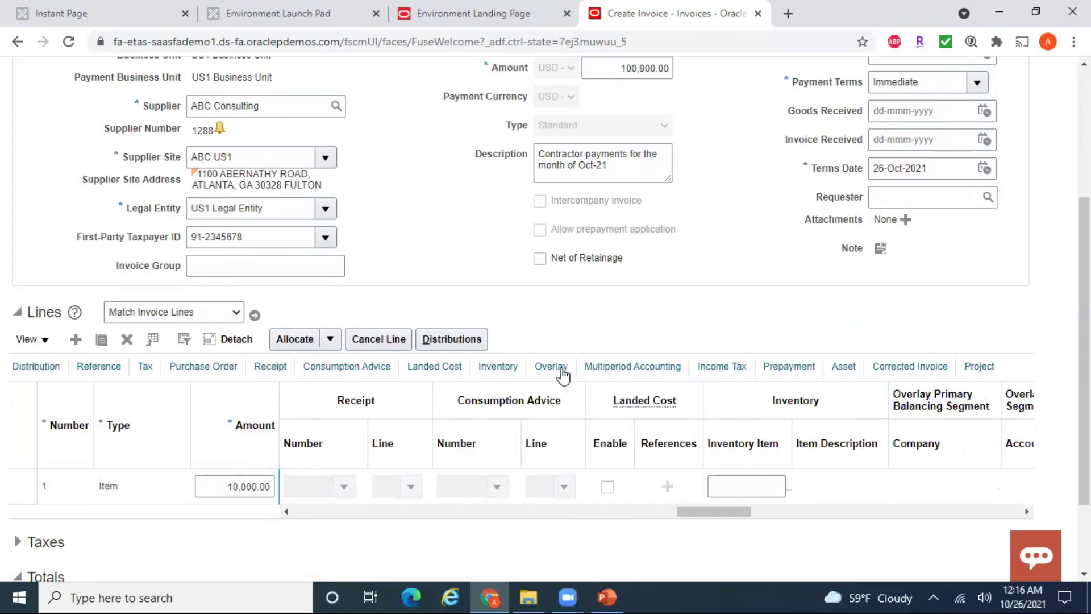
{"action": "left_click", "coordinate": [635, 367]}
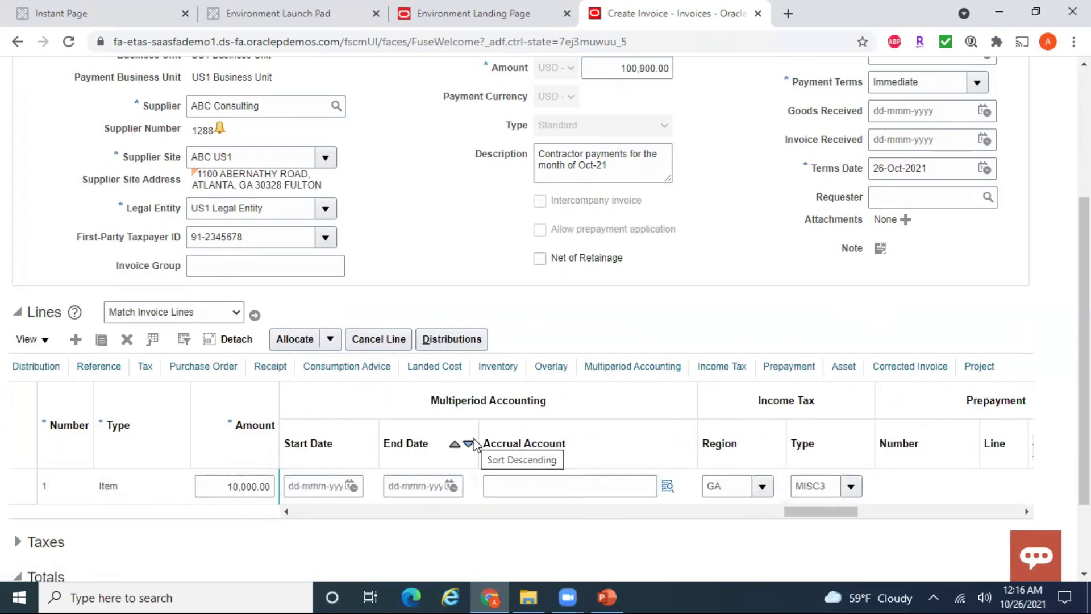
{"action": "left_click", "coordinate": [733, 369]}
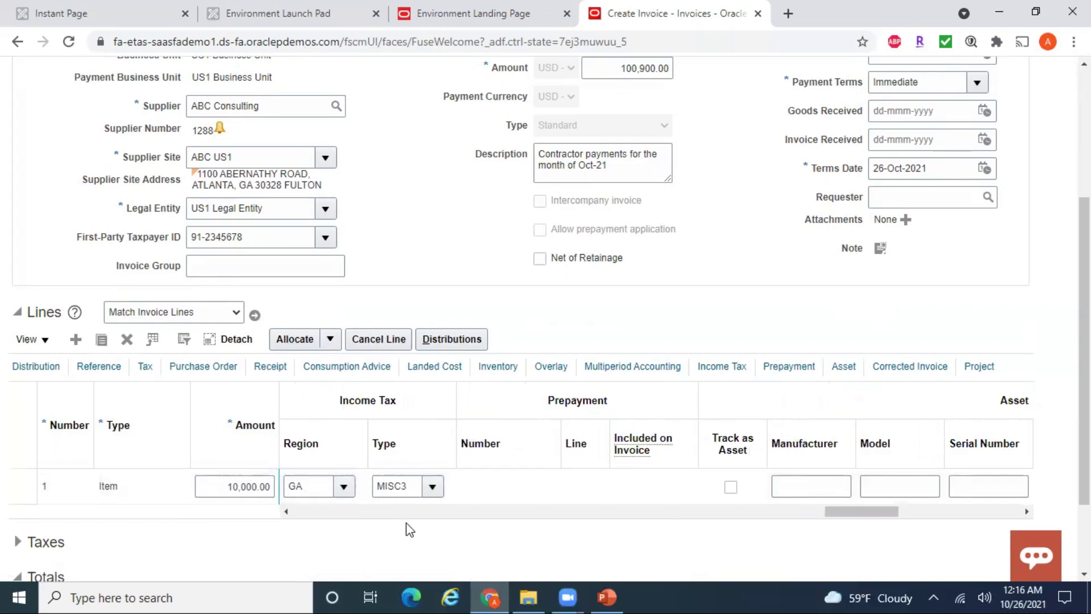
{"action": "left_click", "coordinate": [818, 369]}
{"action": "left_click", "coordinate": [844, 368]}
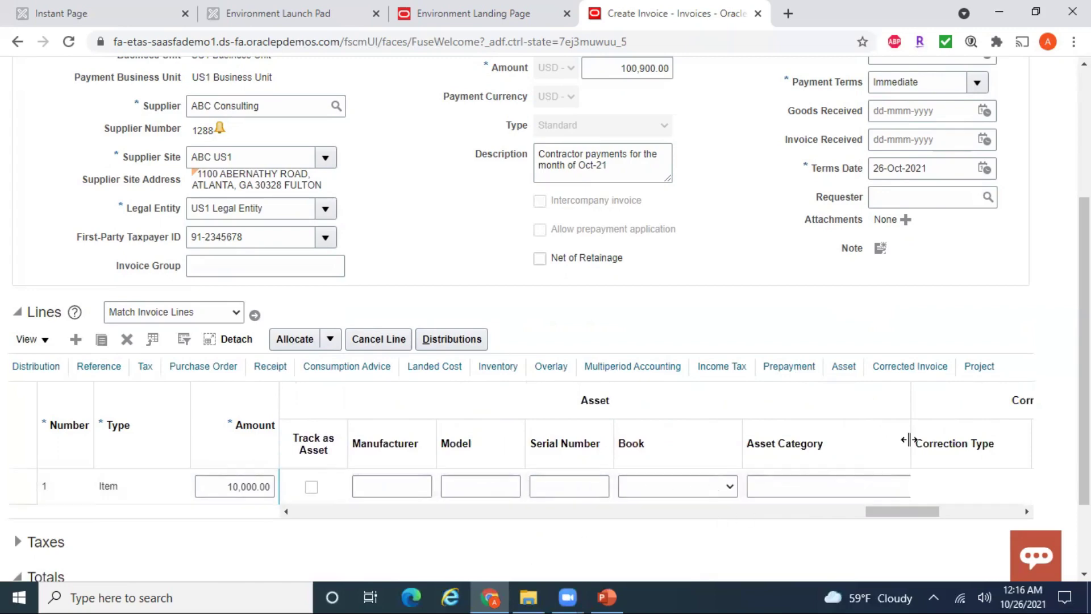
{"action": "left_click", "coordinate": [987, 369]}
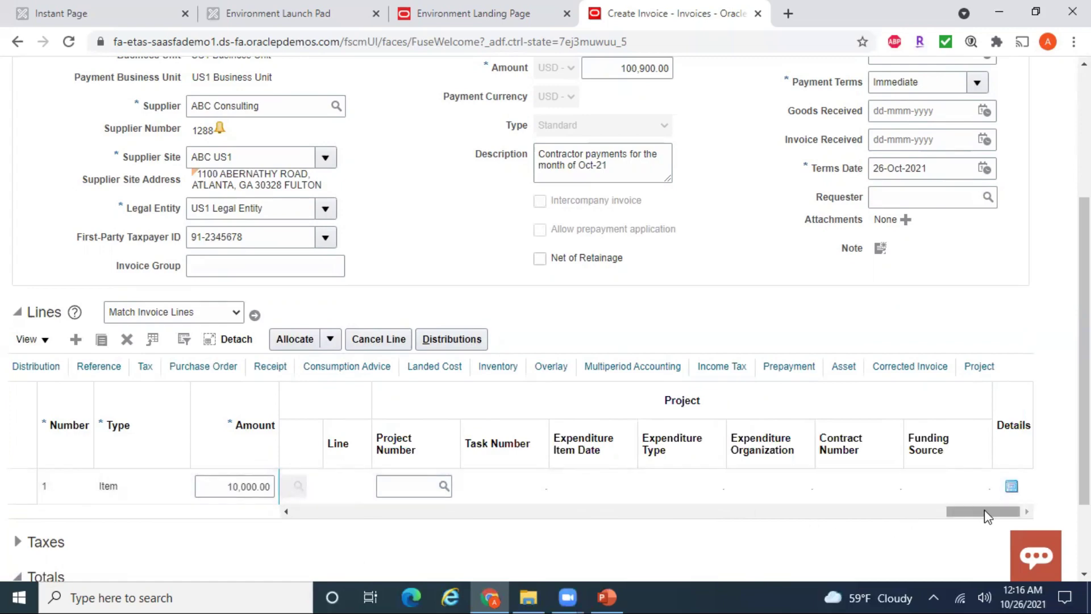
{"action": "left_click_drag", "start_coordinate": [985, 511], "coordinate": [250, 547]}
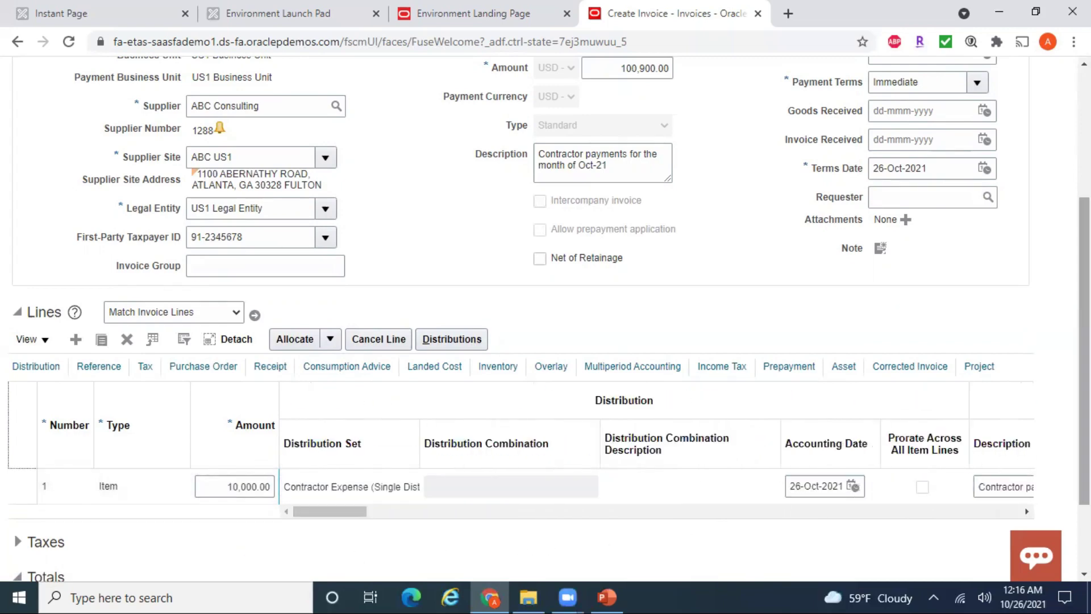
Review the actions available for the invoice, such as tax calculation and validation, without running any.
{"action": "scroll", "coordinate": [549, 320], "scroll_direction": "up", "scroll_amount": 1}
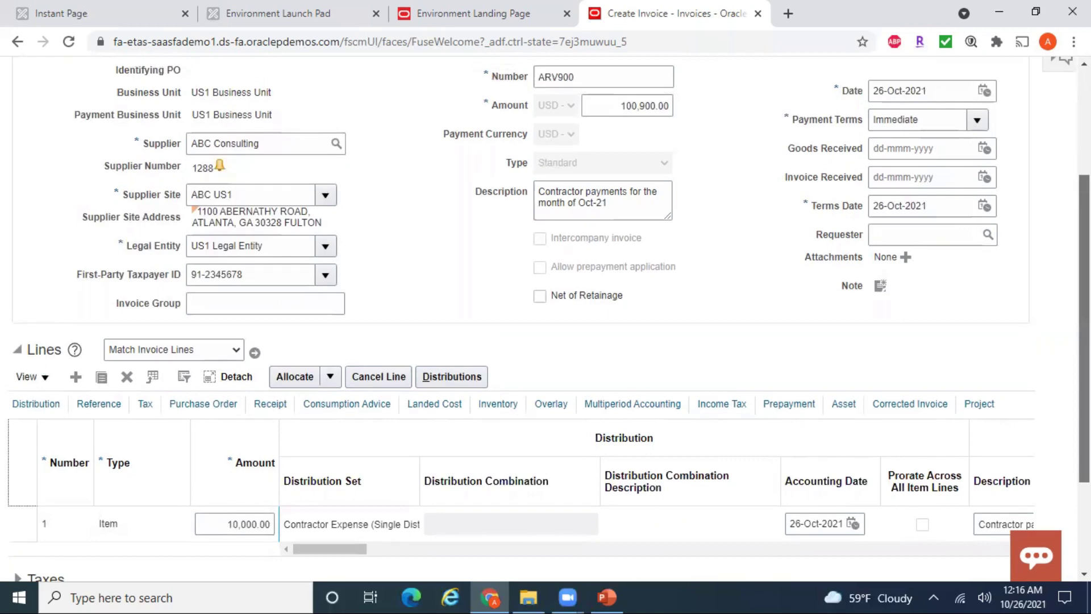
{"action": "scroll", "coordinate": [715, 168], "scroll_direction": "up", "scroll_amount": 4}
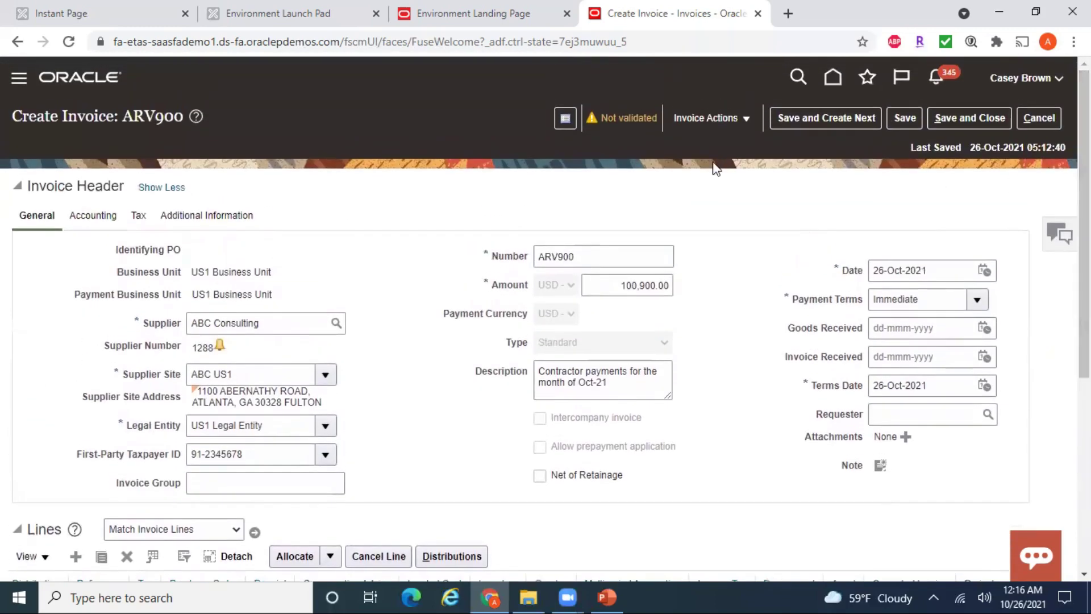
{"action": "left_click", "coordinate": [731, 118]}
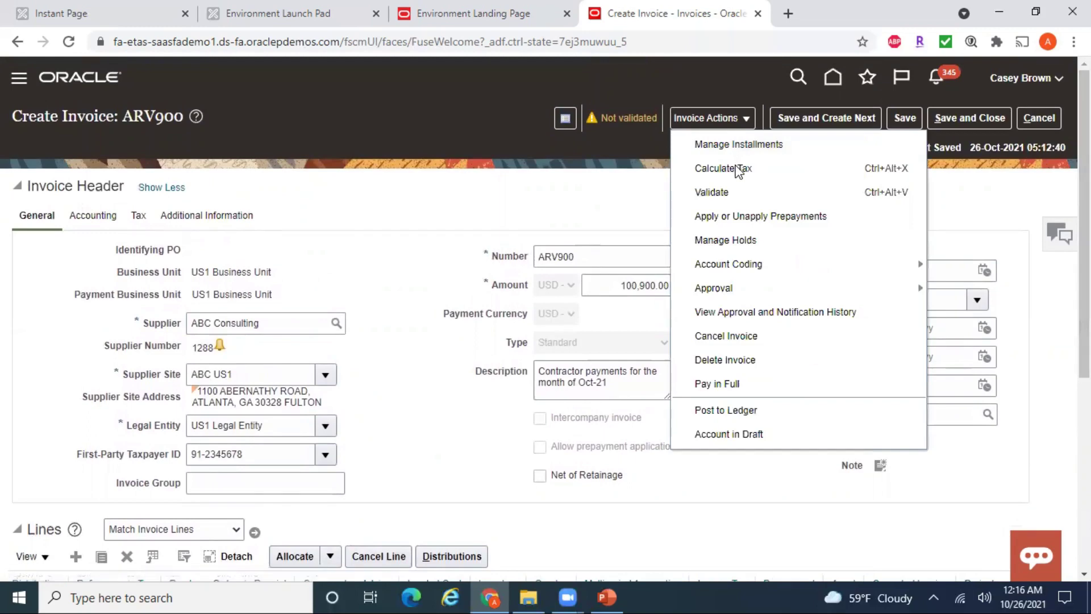
{"action": "left_click", "coordinate": [996, 204]}
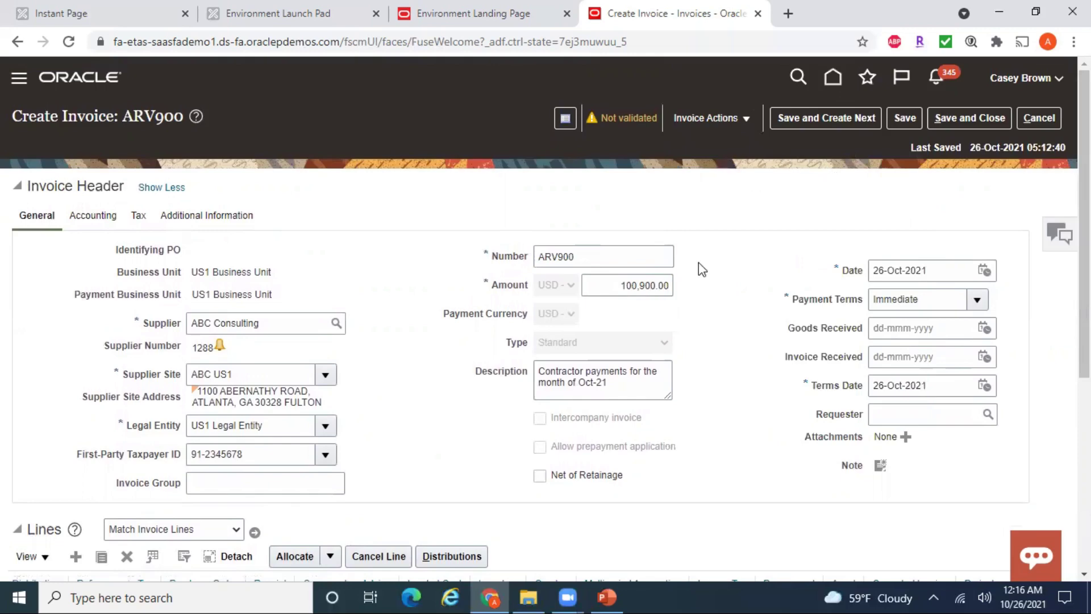
Set the invoice header amount to 10,900, request the line distributions and continue past the duplicate-invoice check.
{"action": "left_click", "coordinate": [614, 289]}
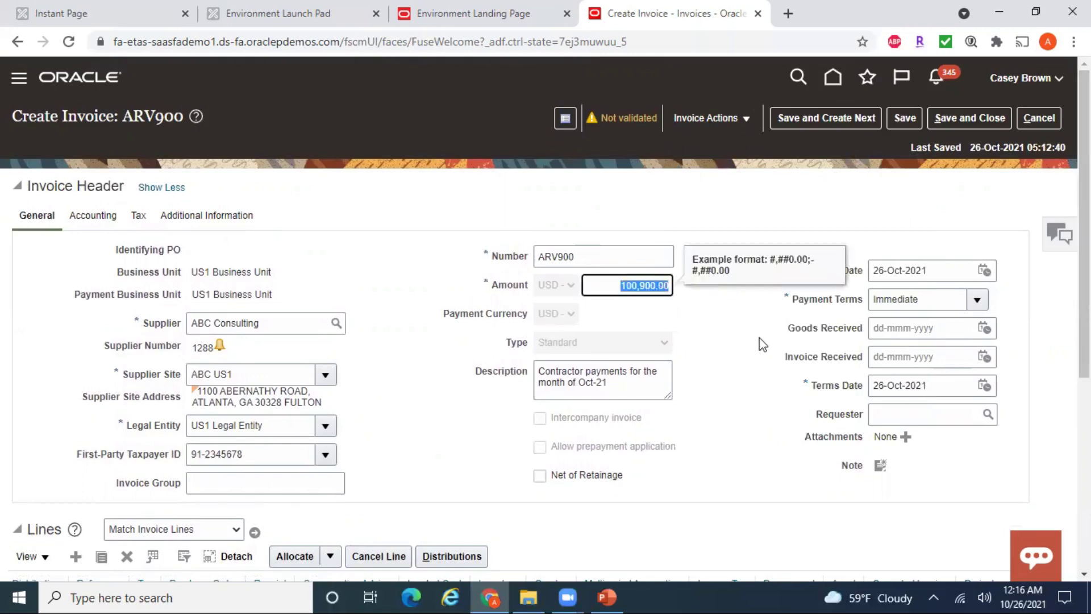
{"action": "type", "text": "10900"}
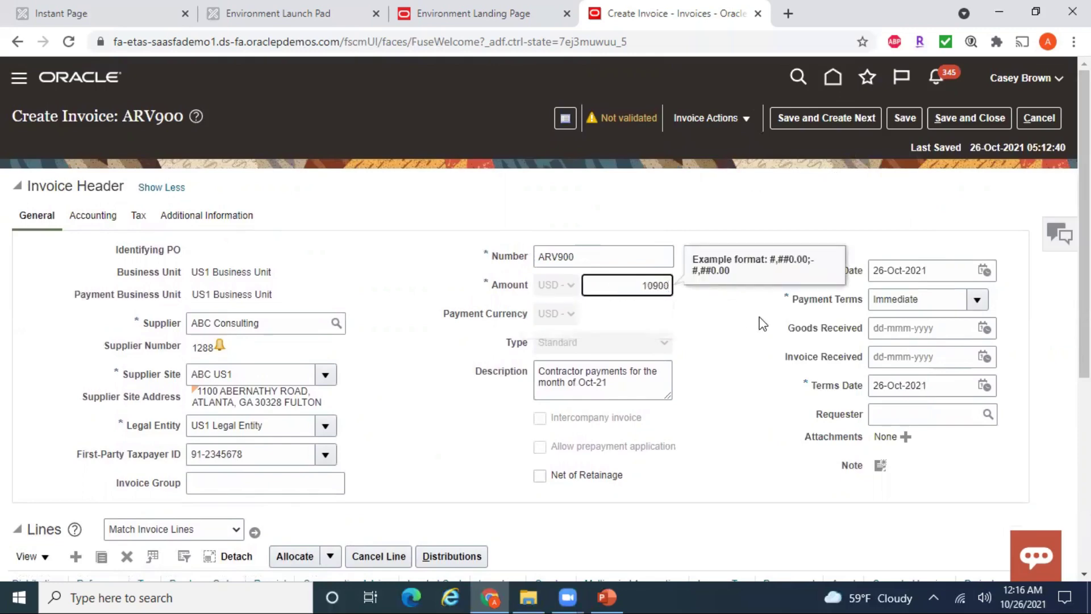
{"action": "left_click", "coordinate": [777, 217]}
{"action": "scroll", "coordinate": [546, 318], "scroll_direction": "down", "scroll_amount": 4}
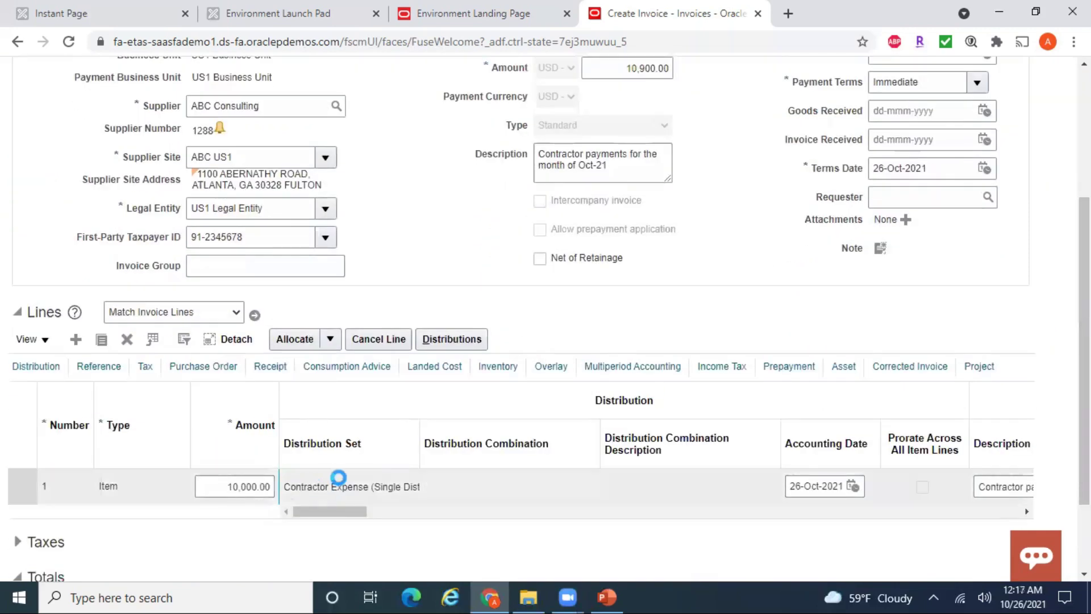
{"action": "left_click", "coordinate": [466, 337]}
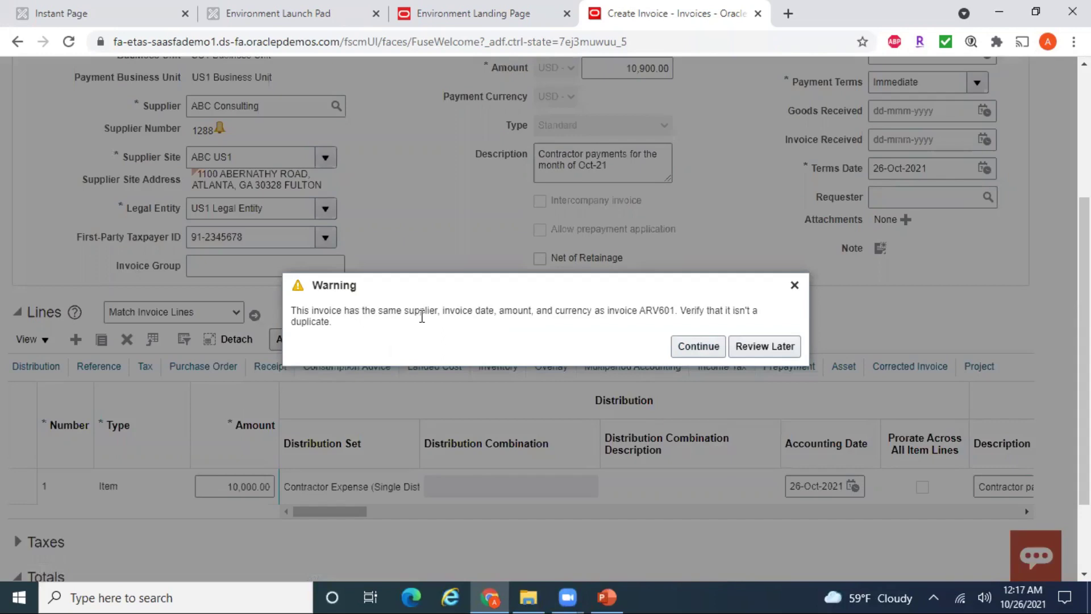
{"action": "left_click", "coordinate": [696, 345]}
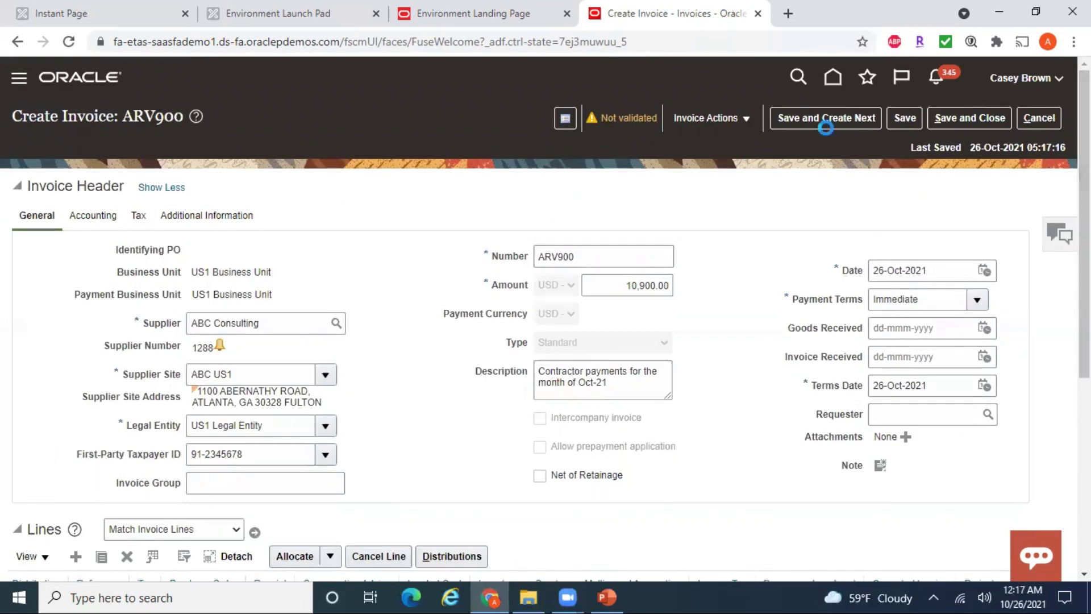
Calculate tax on the invoice and check the tax and total amounts in its Totals section.
{"action": "left_click", "coordinate": [748, 119]}
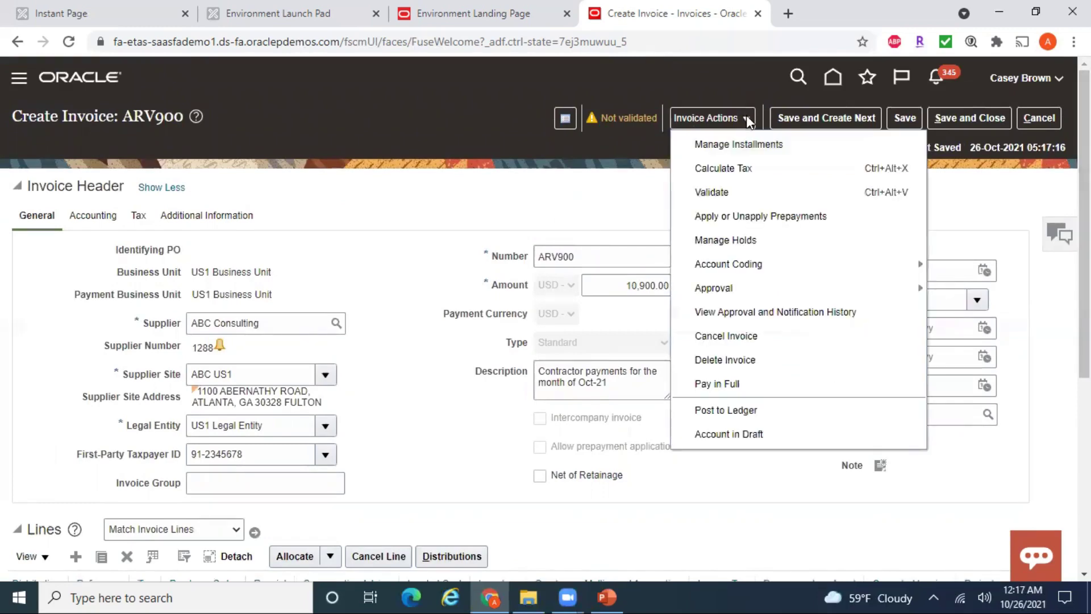
{"action": "left_click", "coordinate": [725, 168]}
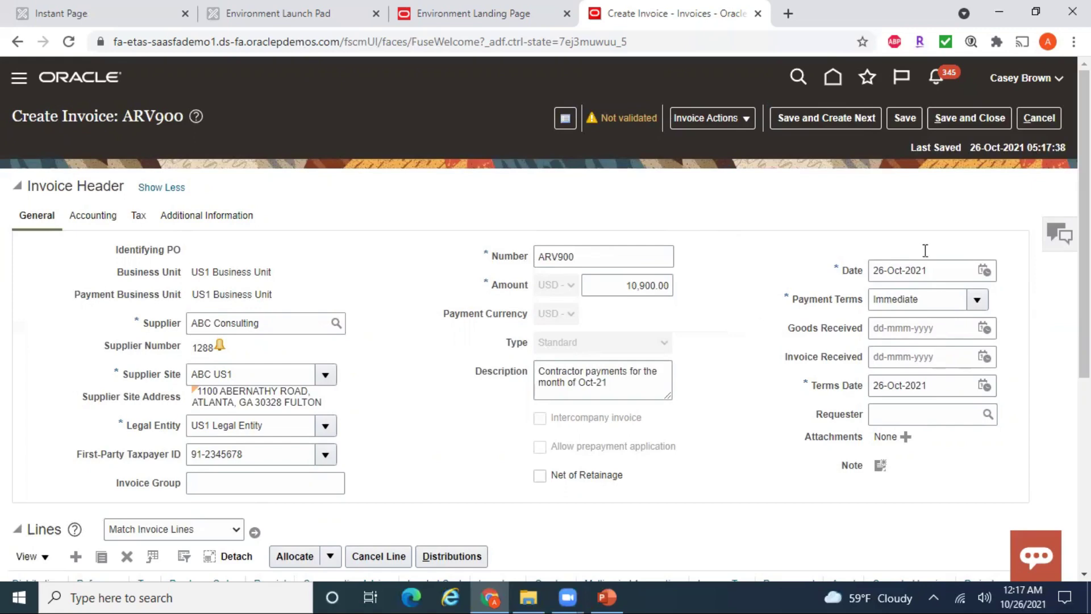
{"action": "left_click_drag", "start_coordinate": [1084, 227], "coordinate": [1084, 418]}
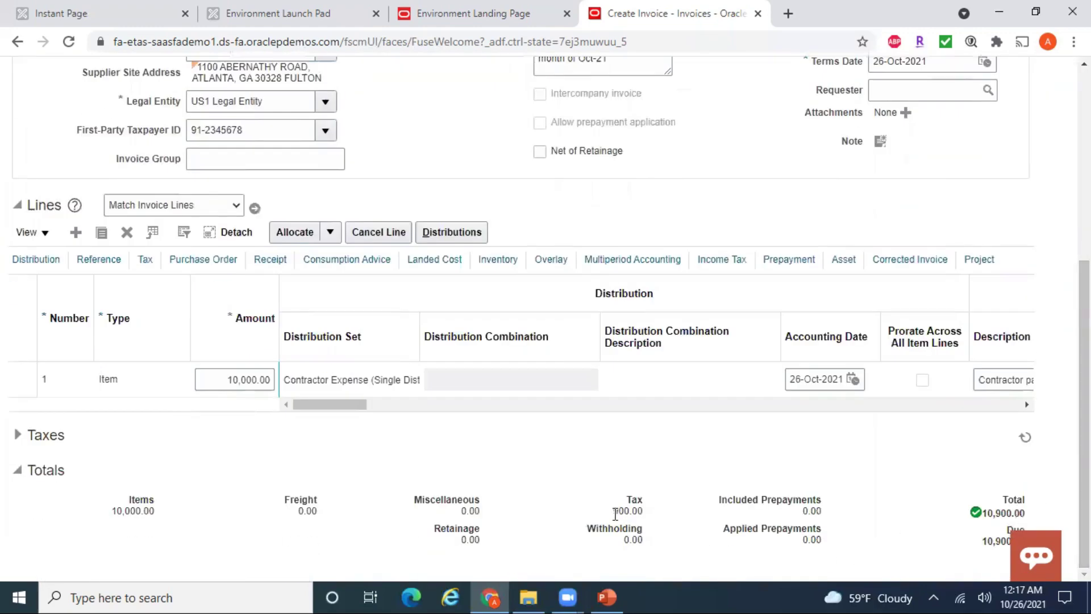
{"action": "left_click_drag", "start_coordinate": [1085, 415], "coordinate": [1085, 224]}
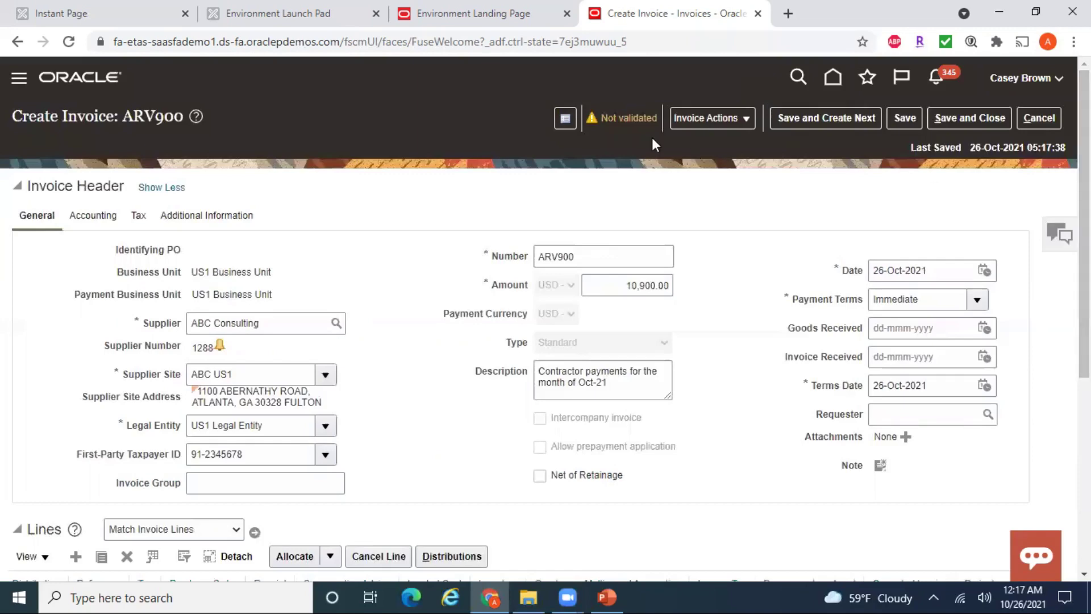
Validate the invoice and force approve it.
{"action": "left_click", "coordinate": [703, 121]}
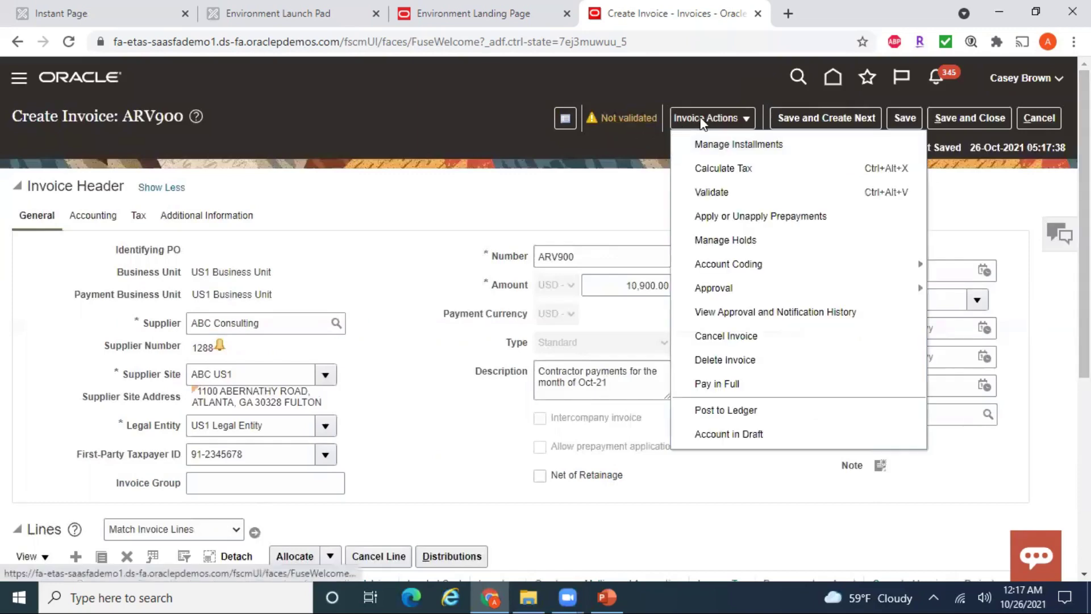
{"action": "left_click", "coordinate": [714, 193]}
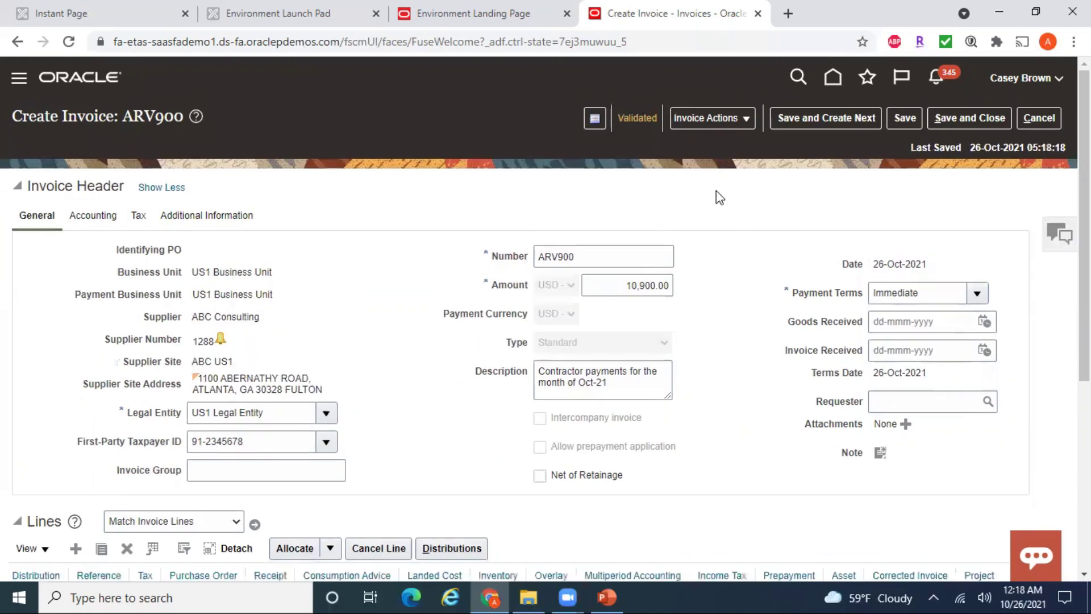
{"action": "left_click", "coordinate": [726, 123]}
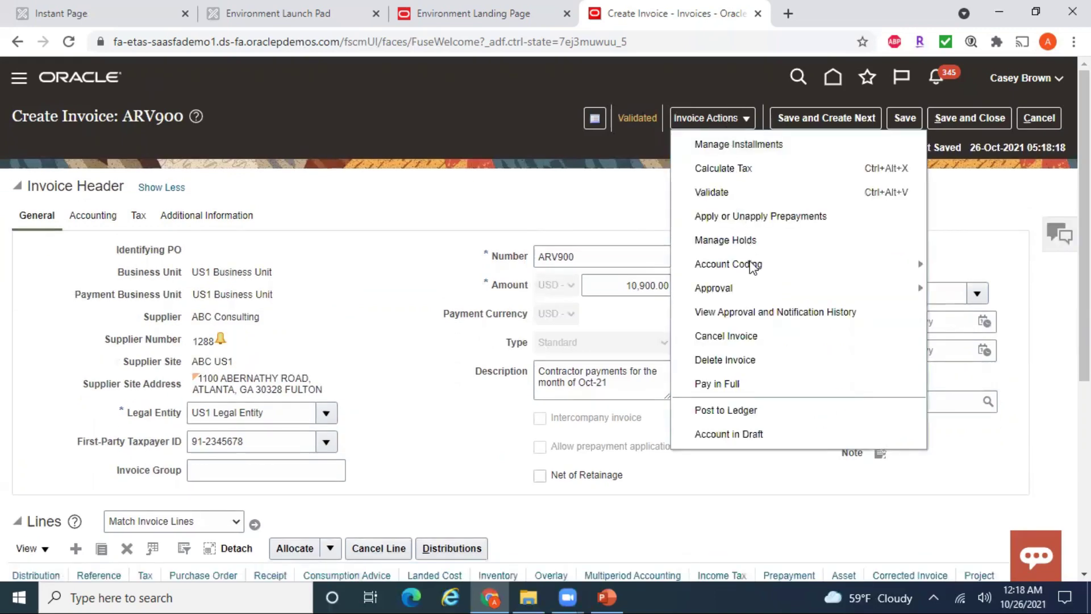
{"action": "mouse_move", "coordinate": [749, 289]}
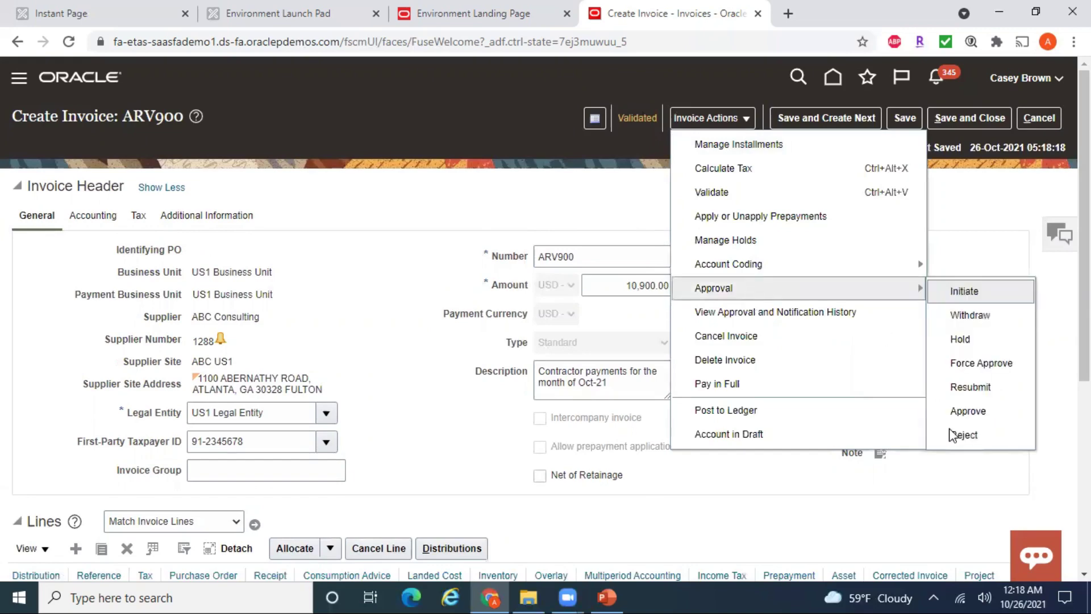
{"action": "left_click", "coordinate": [981, 364]}
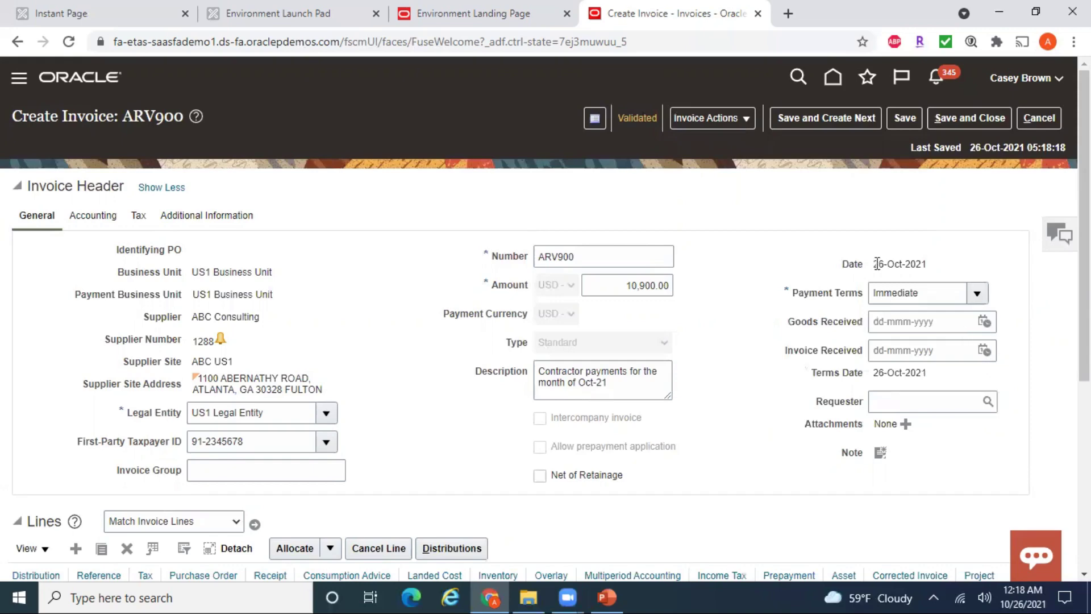
{"action": "left_click", "coordinate": [710, 118]}
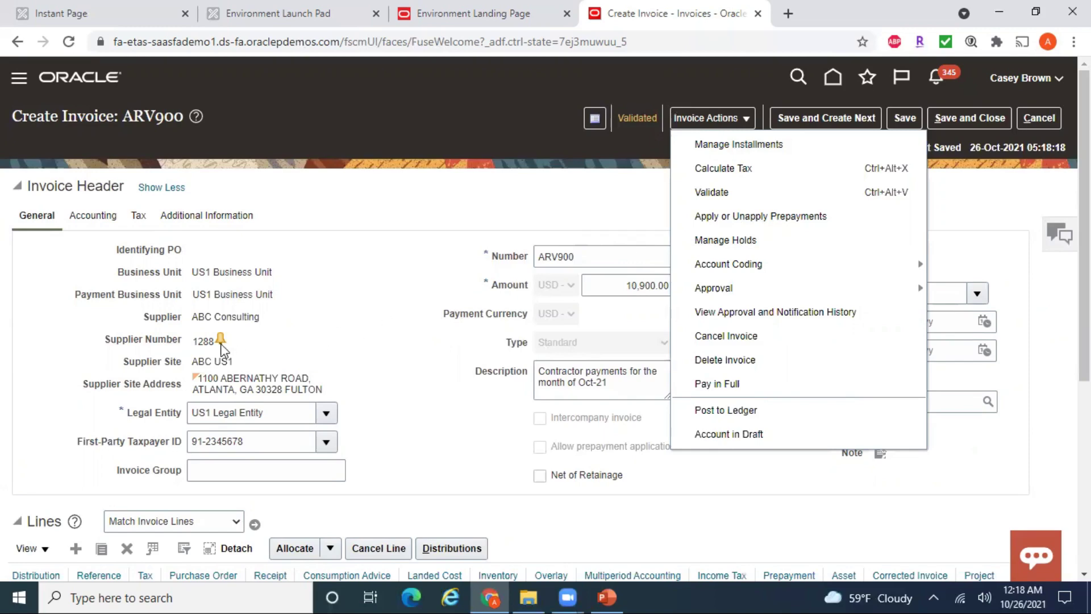
{"action": "mouse_move", "coordinate": [221, 341]}
{"action": "left_click", "coordinate": [611, 201]}
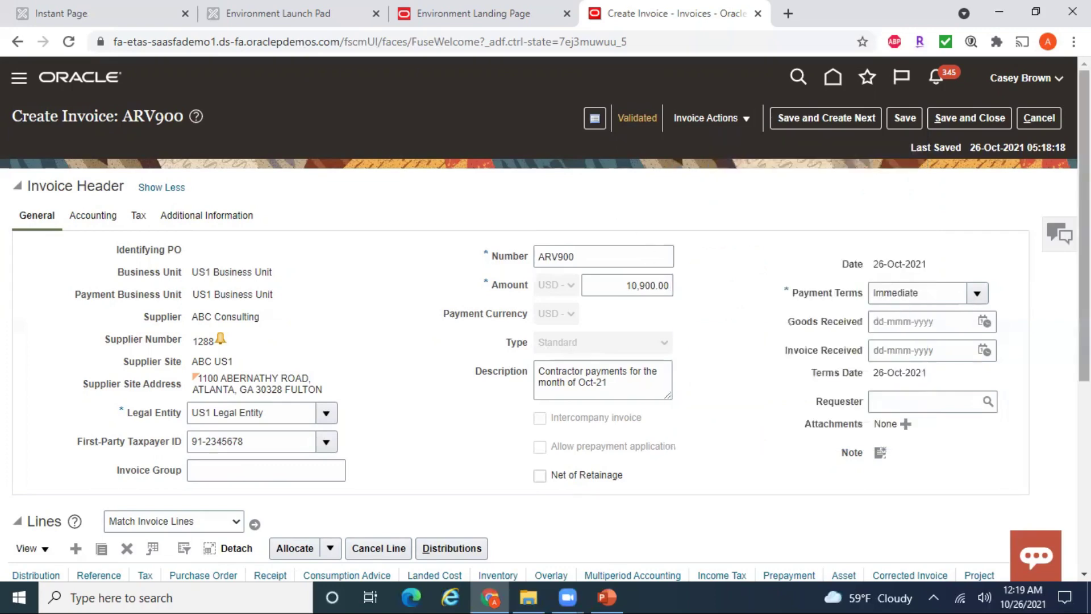
Post the approved invoice to the ledger and return to the invoice page.
{"action": "left_click", "coordinate": [731, 118]}
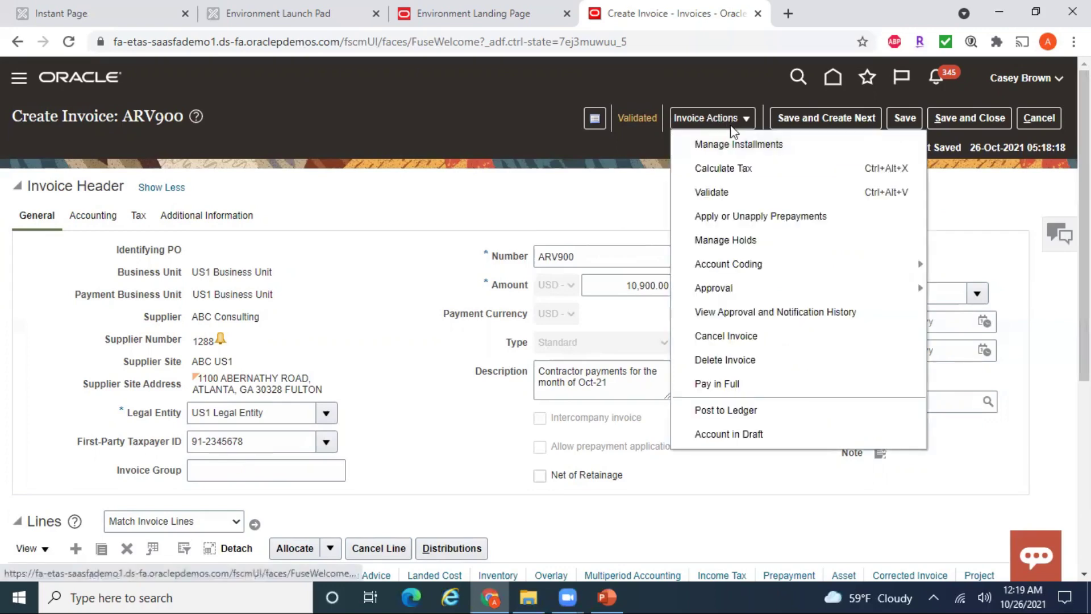
{"action": "left_click", "coordinate": [725, 410]}
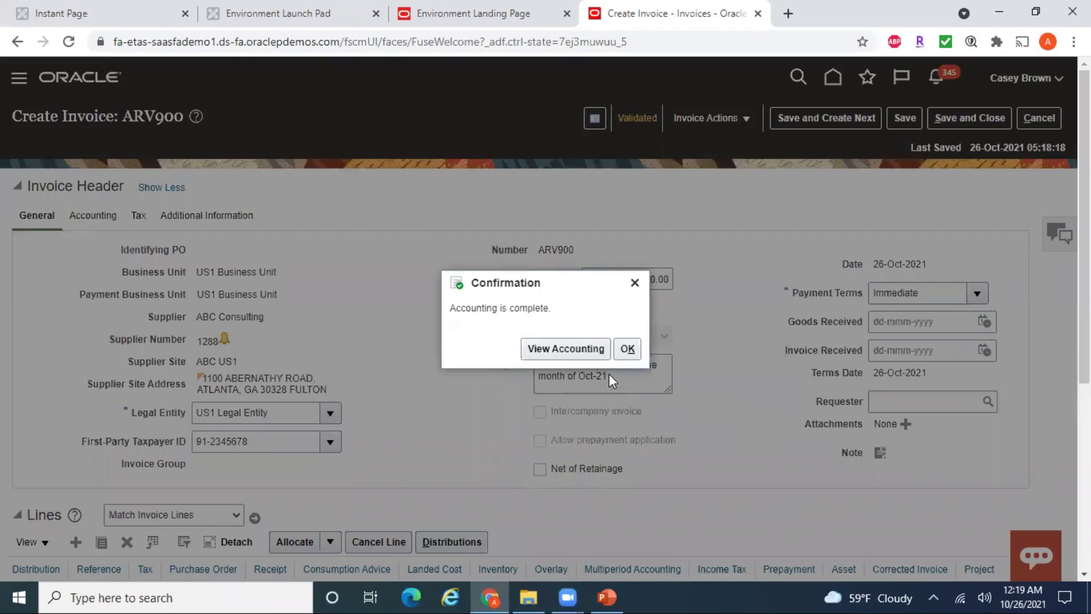
{"action": "left_click", "coordinate": [628, 349]}
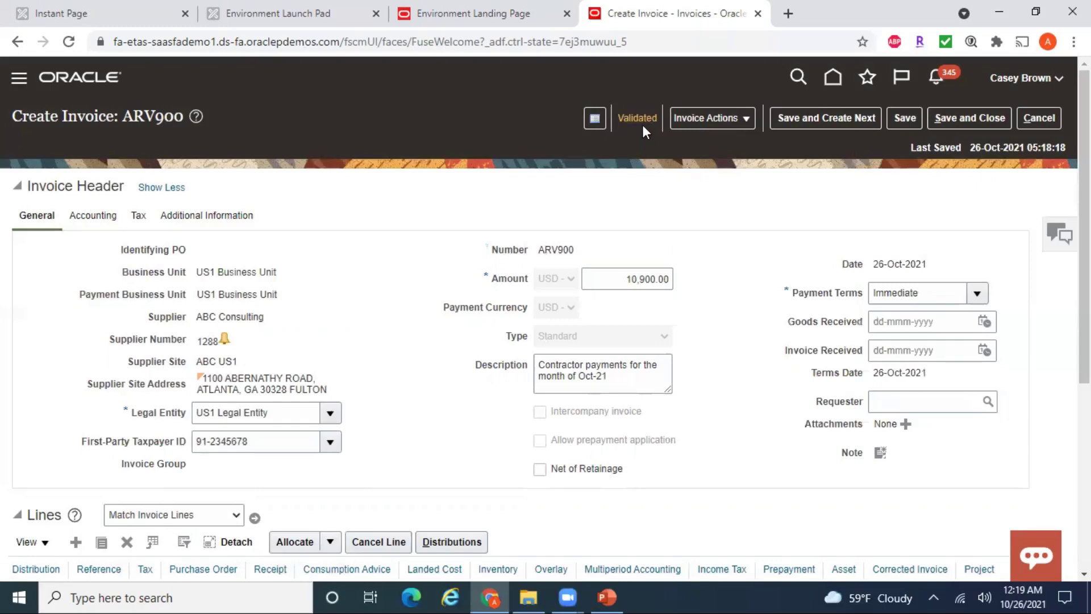
Open the invoice's accounting lines from its status summary and export them to Excel.
{"action": "left_click", "coordinate": [643, 126]}
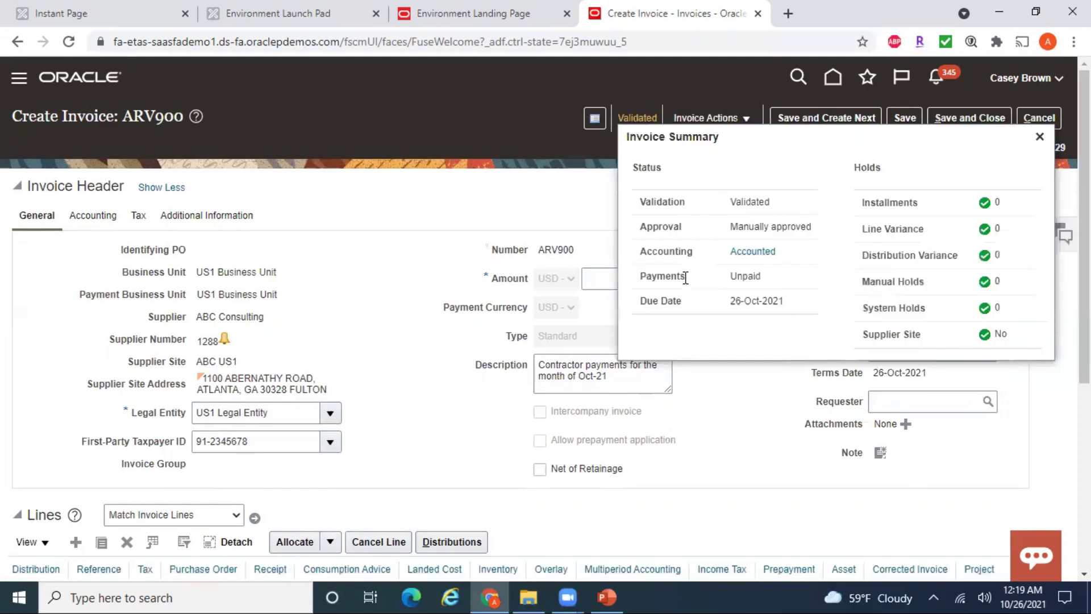
{"action": "left_click", "coordinate": [753, 251]}
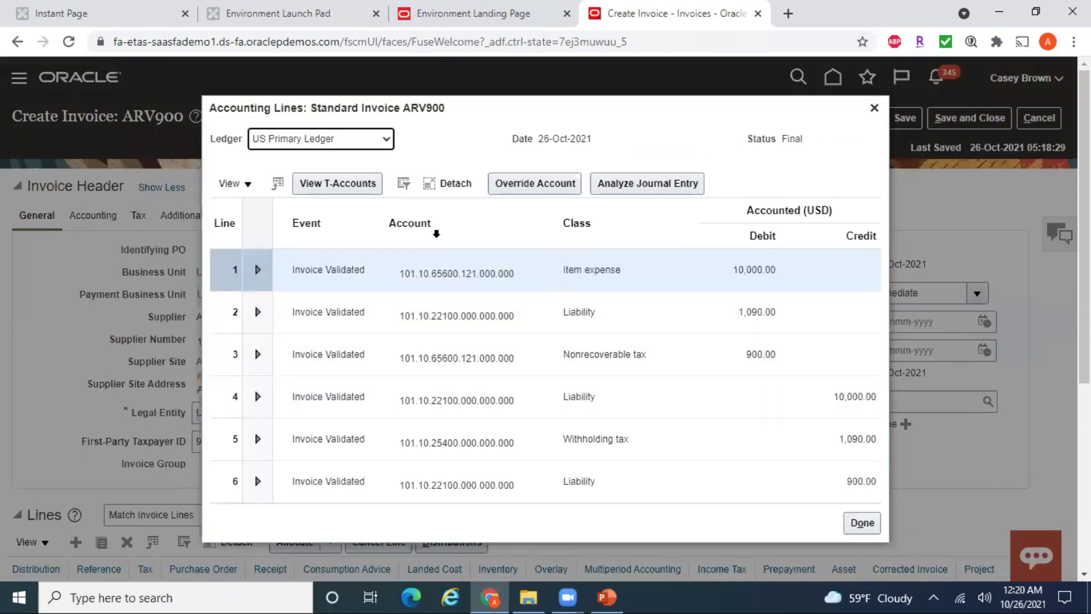
{"action": "left_click", "coordinate": [278, 184]}
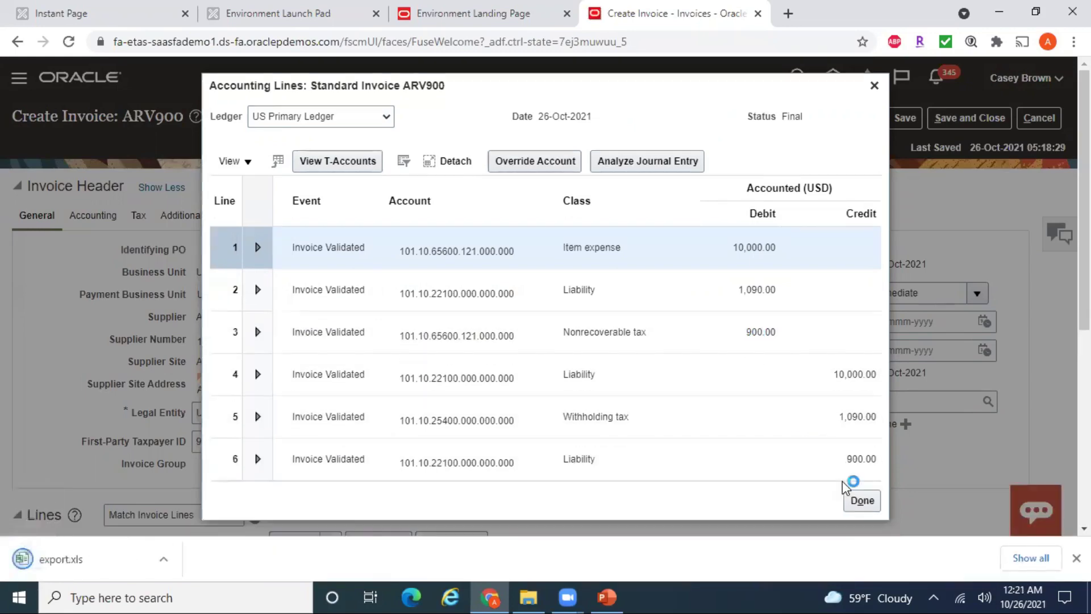
Open the downloaded export.xls in Excel, accept the file format mismatch and enable editing.
{"action": "left_click", "coordinate": [60, 563]}
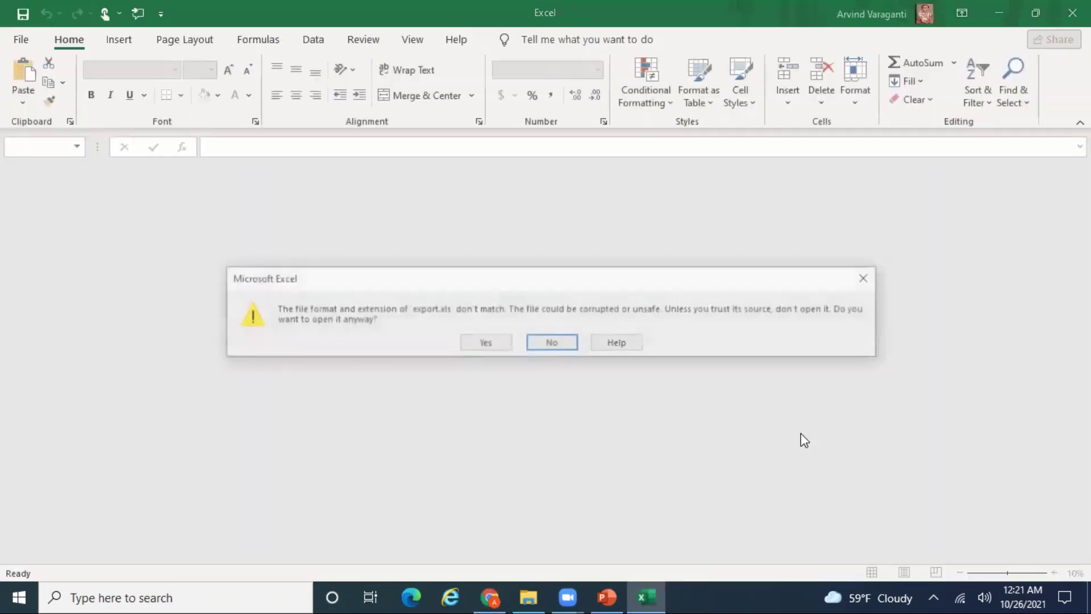
{"action": "left_click", "coordinate": [487, 342]}
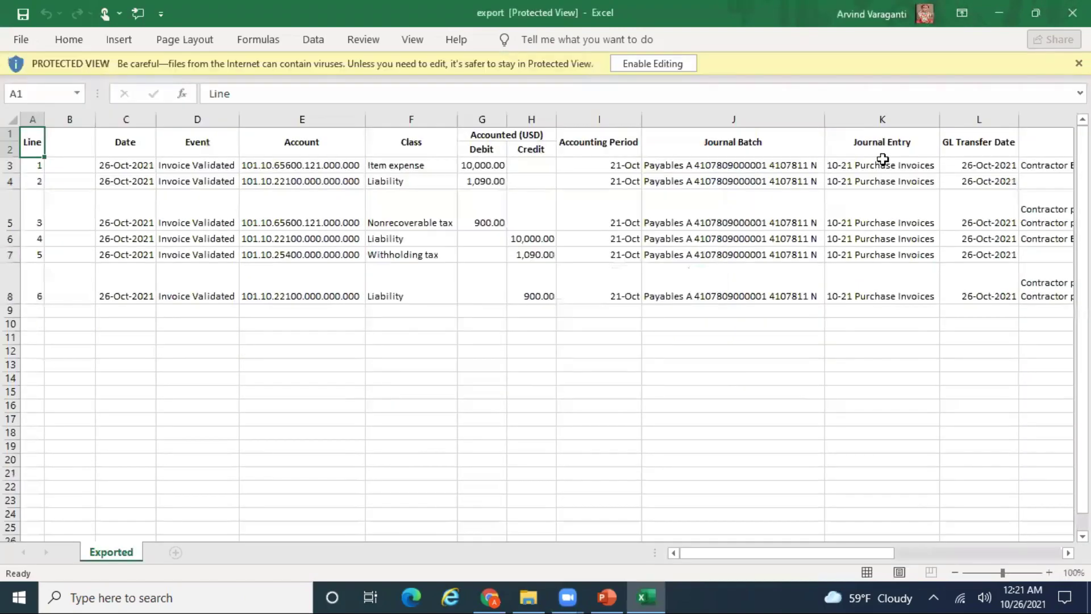
{"action": "left_click", "coordinate": [653, 64]}
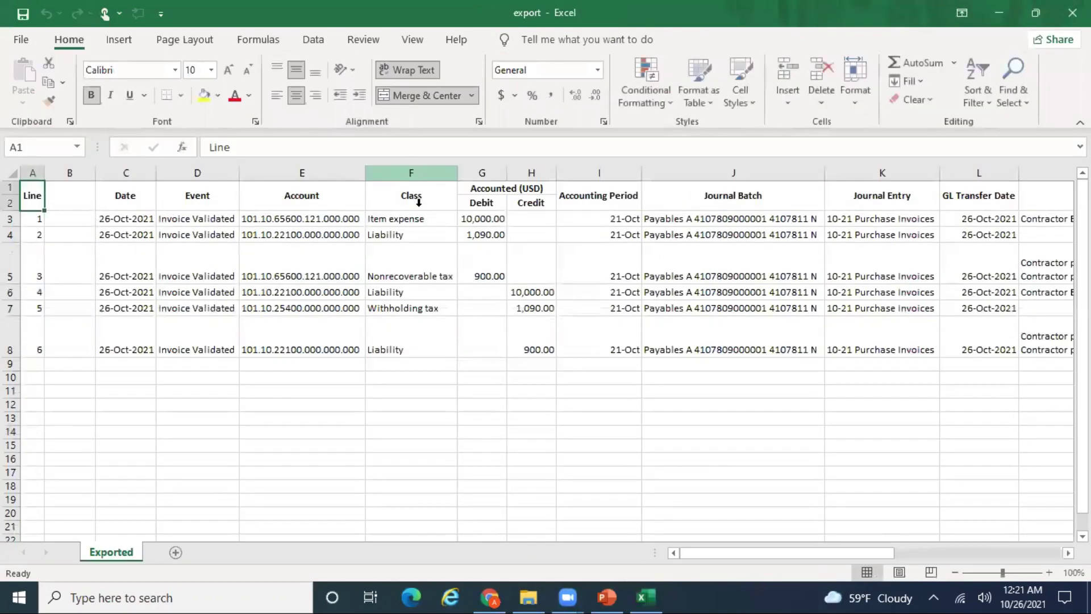
Add filters to the header row of the exported accounting lines.
{"action": "left_click", "coordinate": [418, 201]}
{"action": "key", "text": "shift+space"}
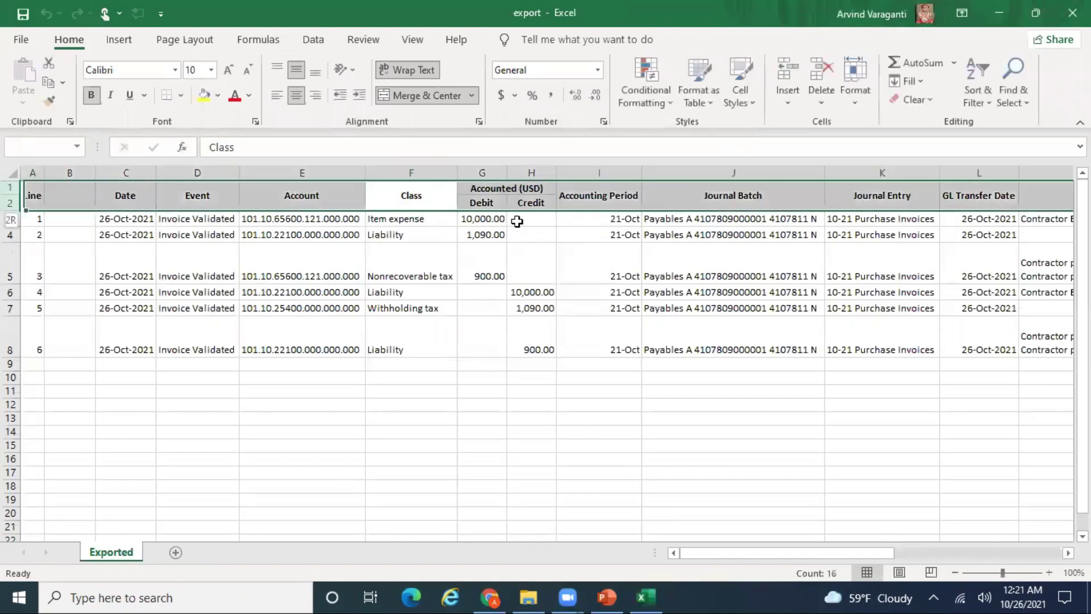
{"action": "left_click", "coordinate": [976, 95]}
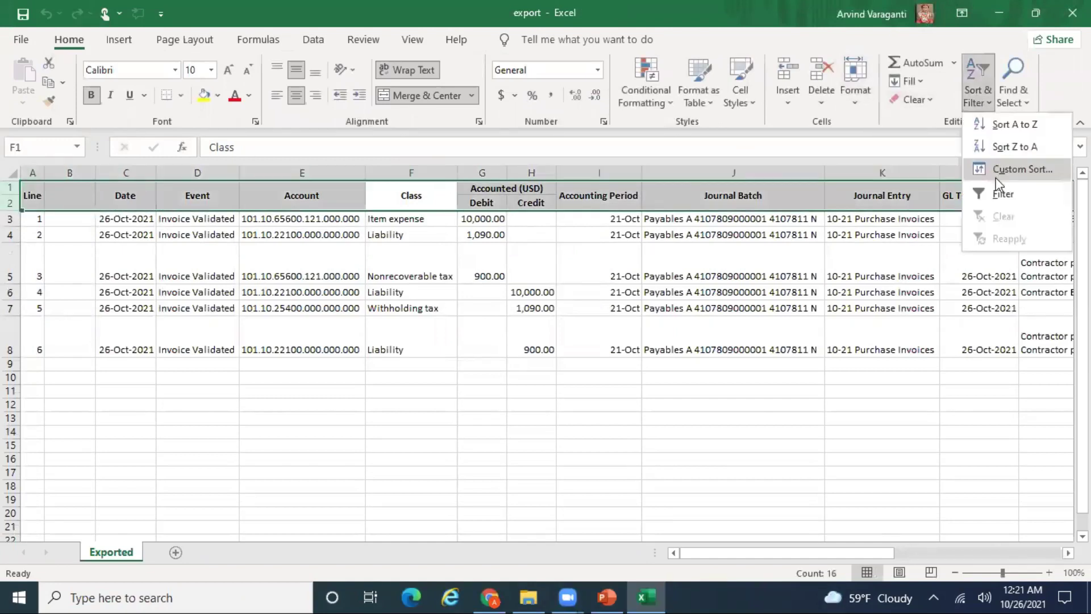
{"action": "left_click", "coordinate": [996, 188]}
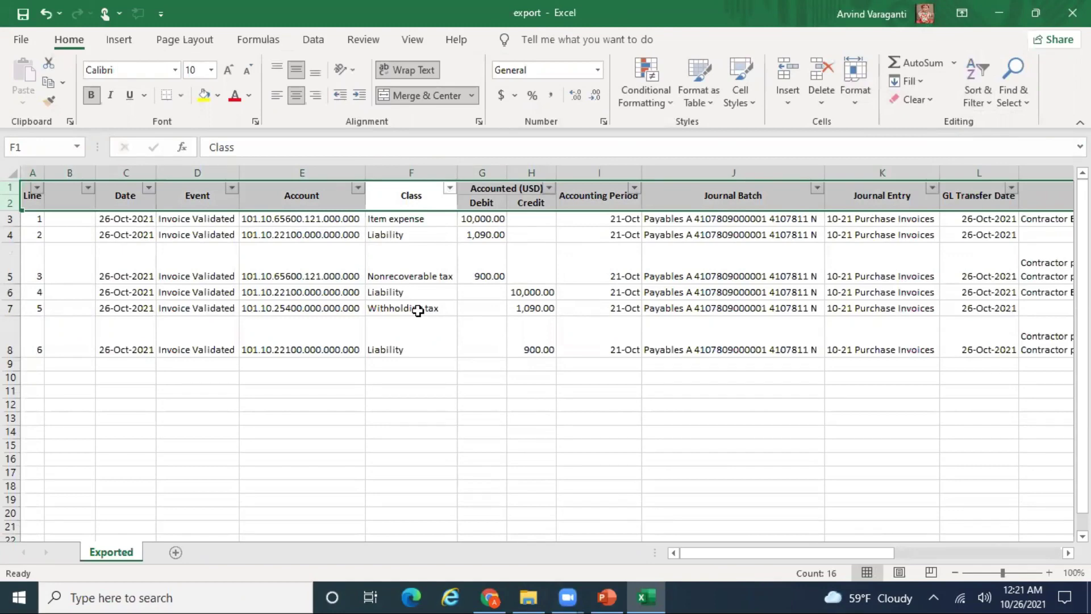
Move the Withholding tax row (line 5) below the other entries to row 10.
{"action": "key", "text": "Left"}
{"action": "key", "text": "Left"}
{"action": "key", "text": "Left"}
{"action": "key", "text": "Left"}
{"action": "key", "text": "Down"}
{"action": "key", "text": "Down"}
{"action": "key", "text": "Down"}
{"action": "key", "text": "Down"}
{"action": "key", "text": "Down"}
{"action": "key", "text": "Down"}
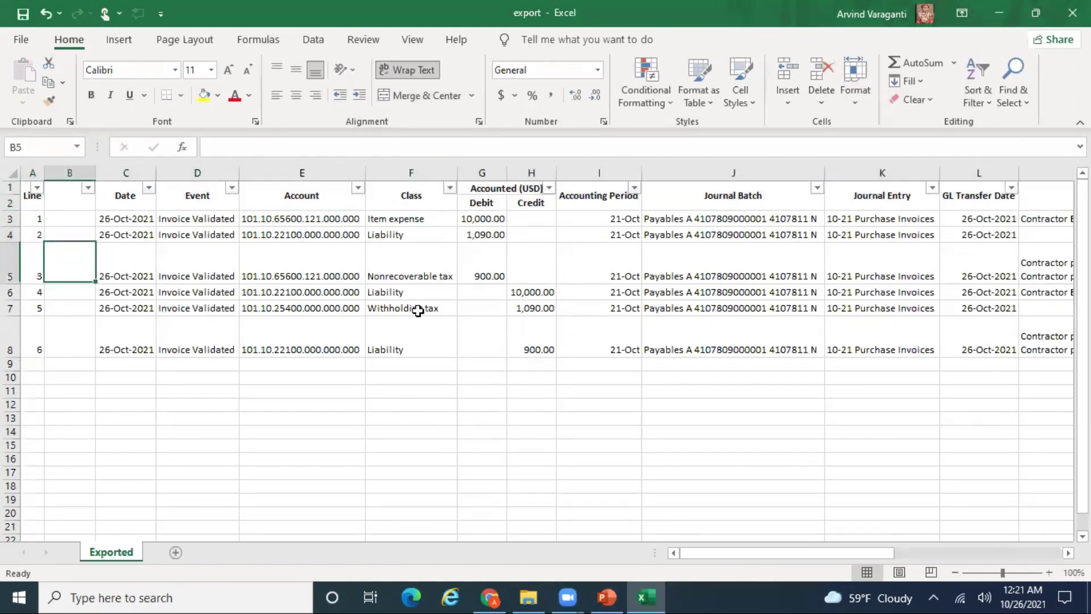
{"action": "key", "text": "Left"}
{"action": "key", "text": "Up"}
{"action": "key", "text": "shift+space"}
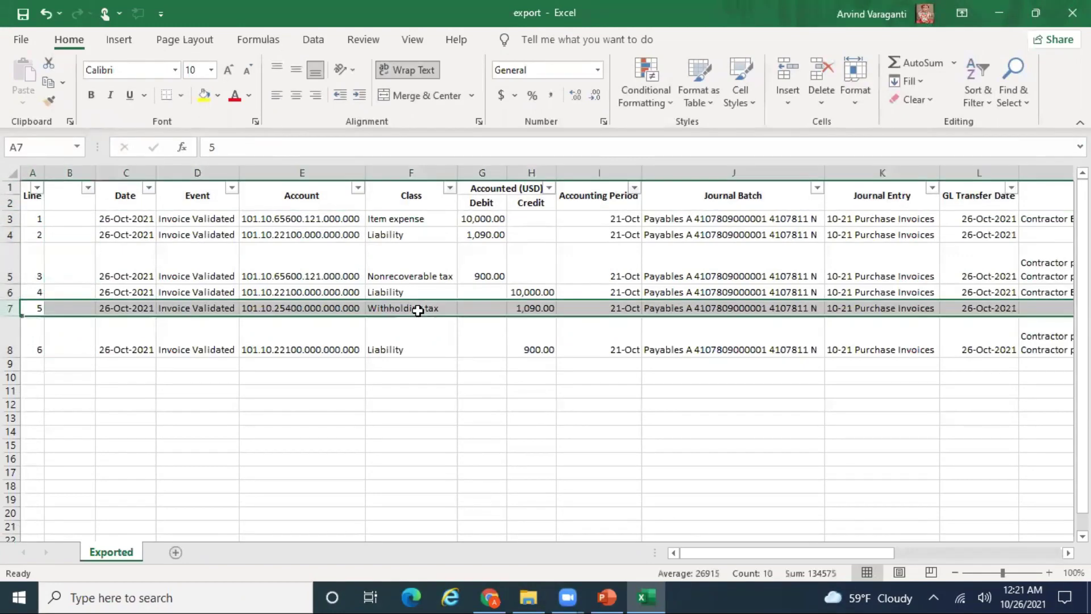
{"action": "key", "text": "ctrl+c"}
{"action": "key", "text": "Down"}
{"action": "key", "text": "Down"}
{"action": "key", "text": "Down"}
{"action": "key", "text": "shift+space"}
{"action": "key", "text": "ctrl+v"}
Move the 1,090.00 debit Liability row (line 2) to row 11, directly under the Withholding tax row.
{"action": "key", "text": "Up"}
{"action": "key", "text": "Up"}
{"action": "key", "text": "Up"}
{"action": "key", "text": "Up"}
{"action": "key", "text": "Up"}
{"action": "key", "text": "Up"}
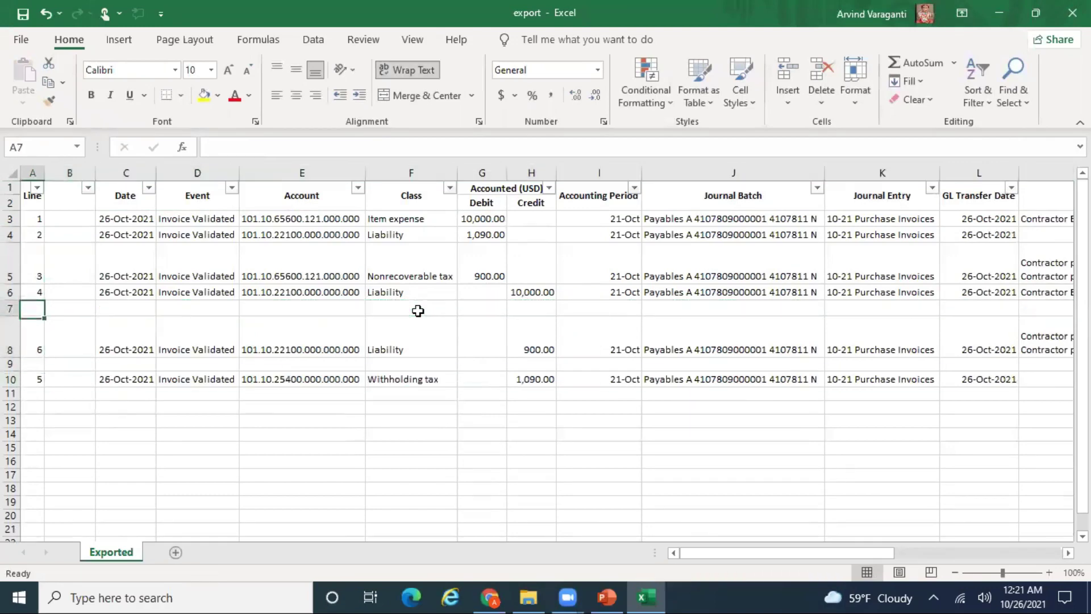
{"action": "key", "text": "shift+space"}
{"action": "key", "text": "ctrl+c"}
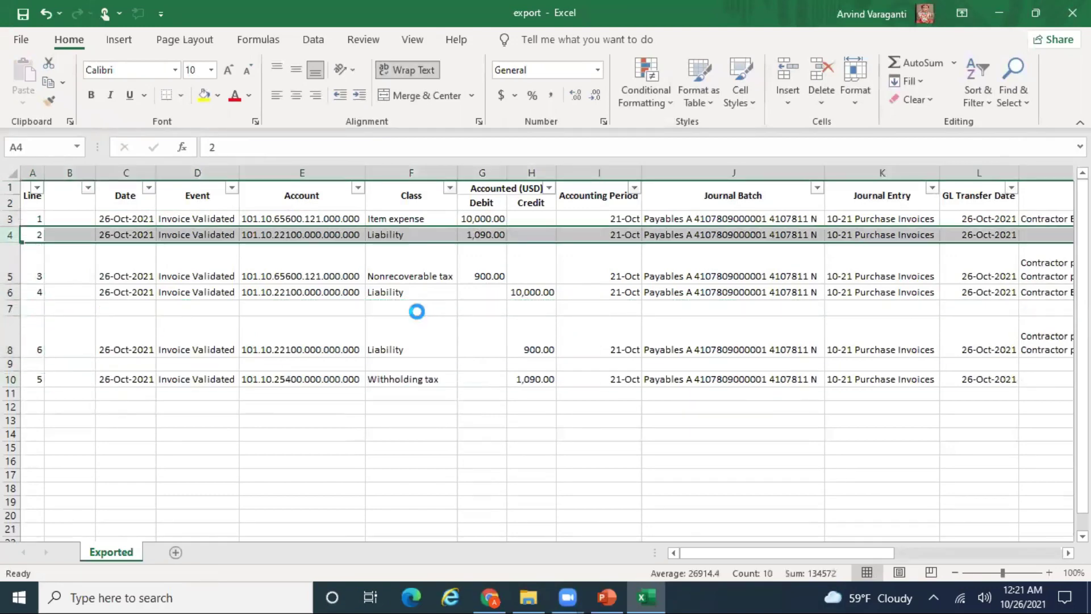
{"action": "key", "text": "Down"}
{"action": "key", "text": "Down"}
{"action": "key", "text": "Down"}
{"action": "key", "text": "Down"}
{"action": "key", "text": "Down"}
{"action": "key", "text": "Down"}
{"action": "key", "text": "Down"}
{"action": "key", "text": "shift+space"}
{"action": "key", "text": "ctrl+v"}
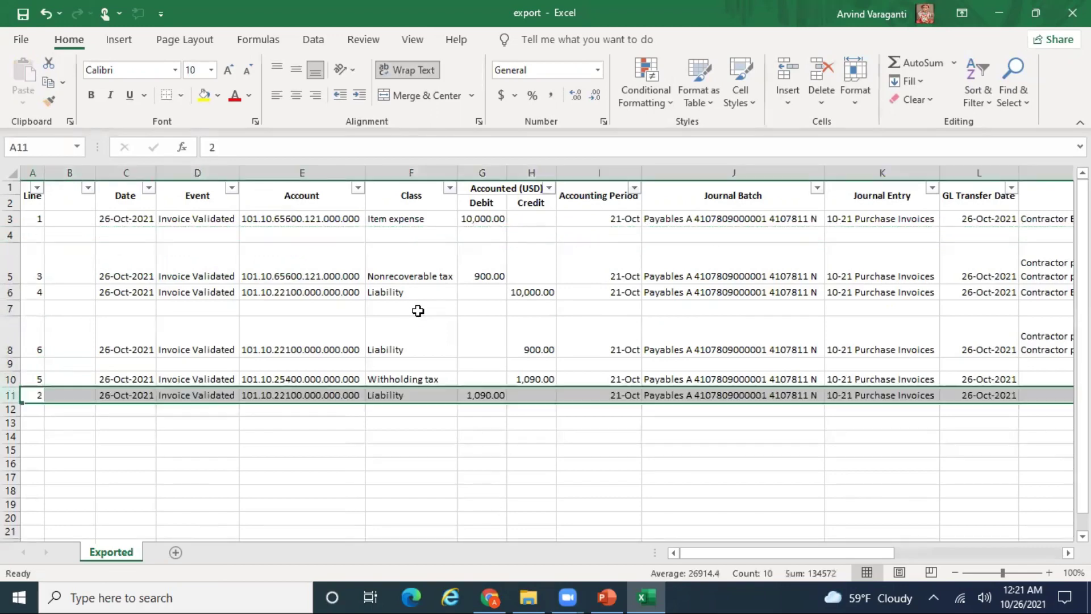
Delete the empty row 4 directly beneath the Item expense line.
{"action": "key", "text": "Up"}
{"action": "key", "text": "Up"}
{"action": "key", "text": "Up"}
{"action": "key", "text": "Up"}
{"action": "key", "text": "Up"}
{"action": "key", "text": "Up"}
{"action": "key", "text": "Up"}
{"action": "key", "text": "shift+space"}
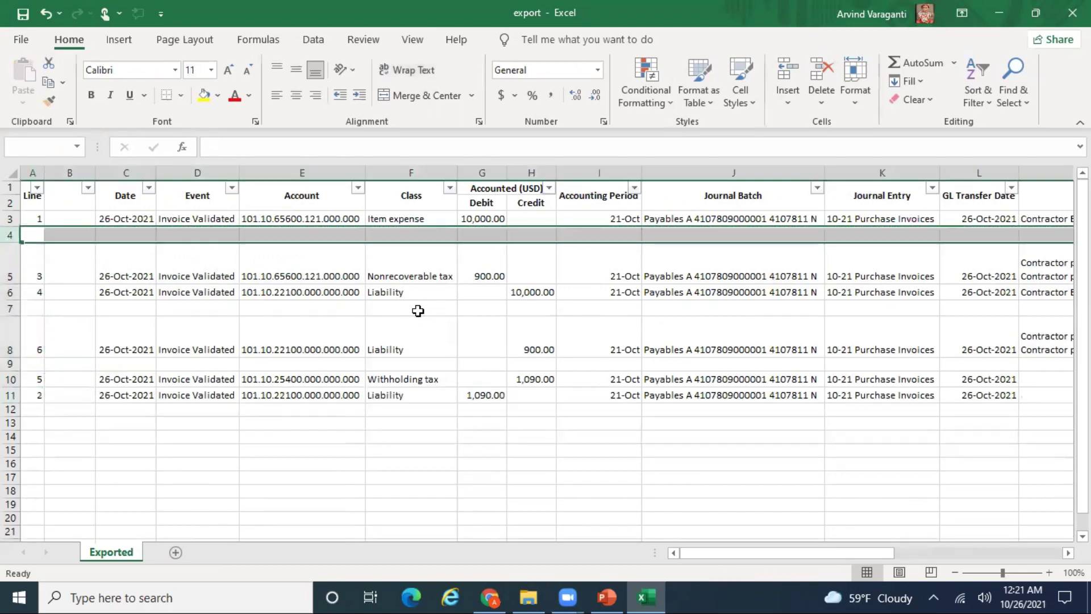
{"action": "key", "text": "ctrl+minus"}
Delete the empty row 6 between the 10,000.00 and 900.00 Liability credit lines.
{"action": "key", "text": "Down"}
{"action": "key", "text": "Down"}
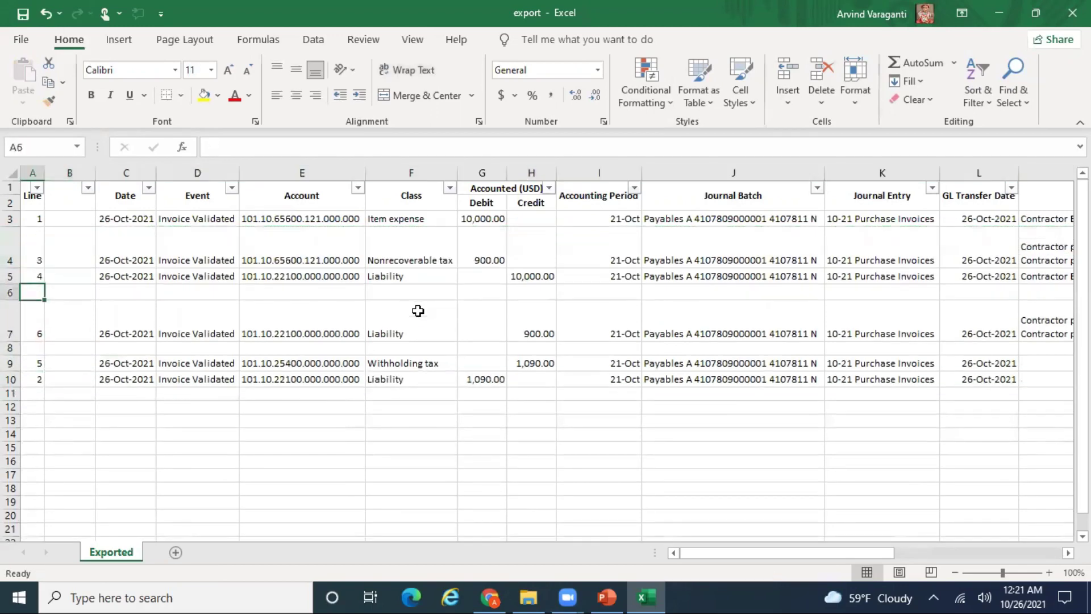
{"action": "key", "text": "shift+space"}
{"action": "key", "text": "ctrl+minus"}
Examine the debits of the Item expense and Nonrecoverable tax lines against the credits of the matching Liability lines in rows 3 to 6.
{"action": "key", "text": "Down"}
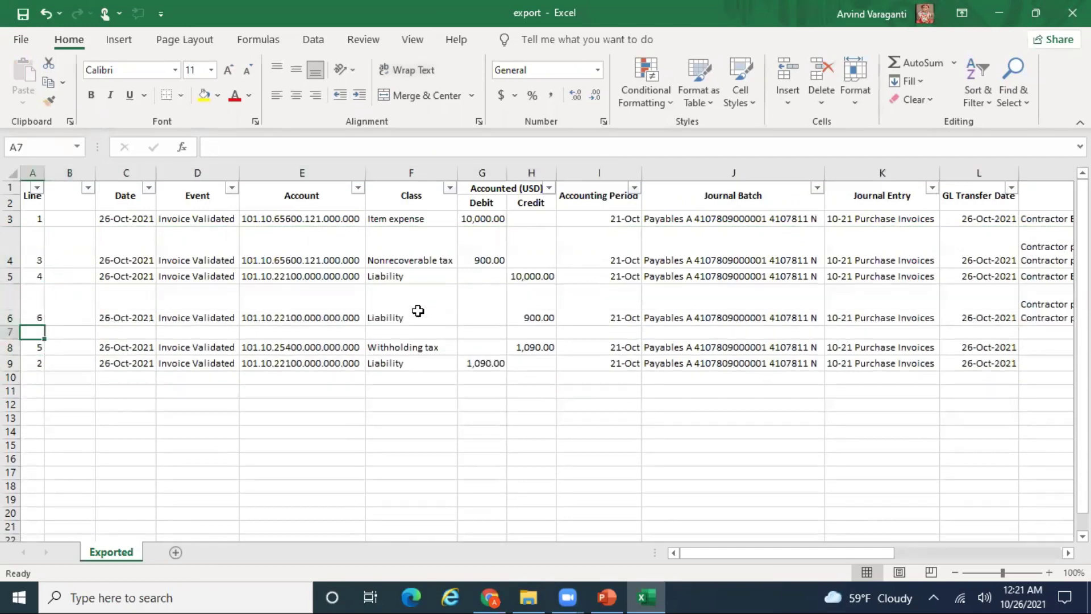
{"action": "key", "text": "Right"}
{"action": "key", "text": "Right"}
{"action": "key", "text": "Right"}
{"action": "key", "text": "Right"}
{"action": "key", "text": "Right"}
{"action": "key", "text": "Right"}
{"action": "key", "text": "Up"}
{"action": "key", "text": "Up"}
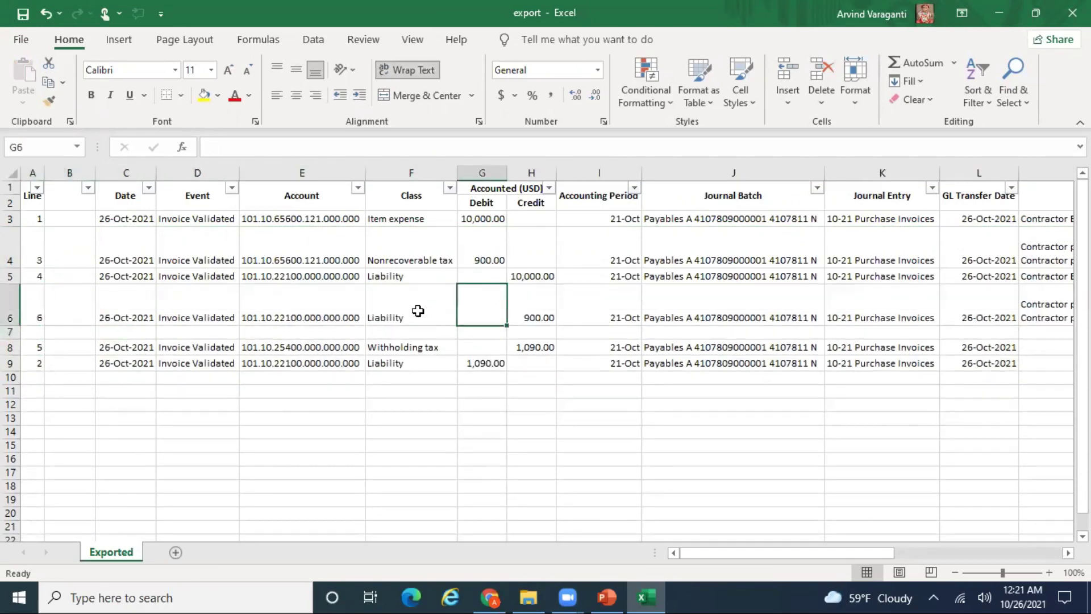
{"action": "key", "text": "Up"}
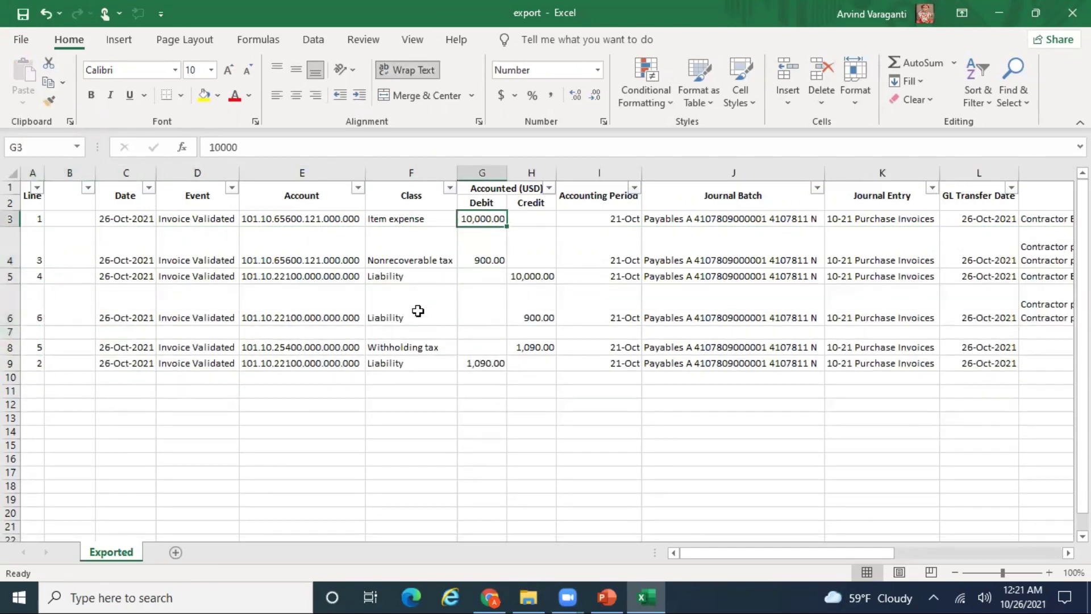
{"action": "key", "text": "Down"}
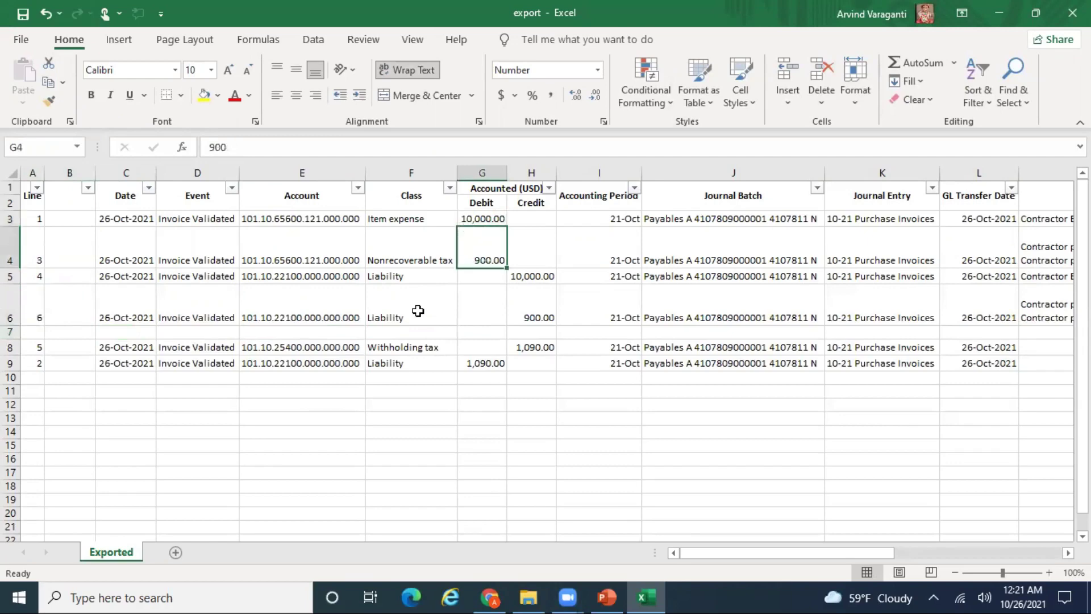
{"action": "key", "text": "Down"}
{"action": "key", "text": "Right"}
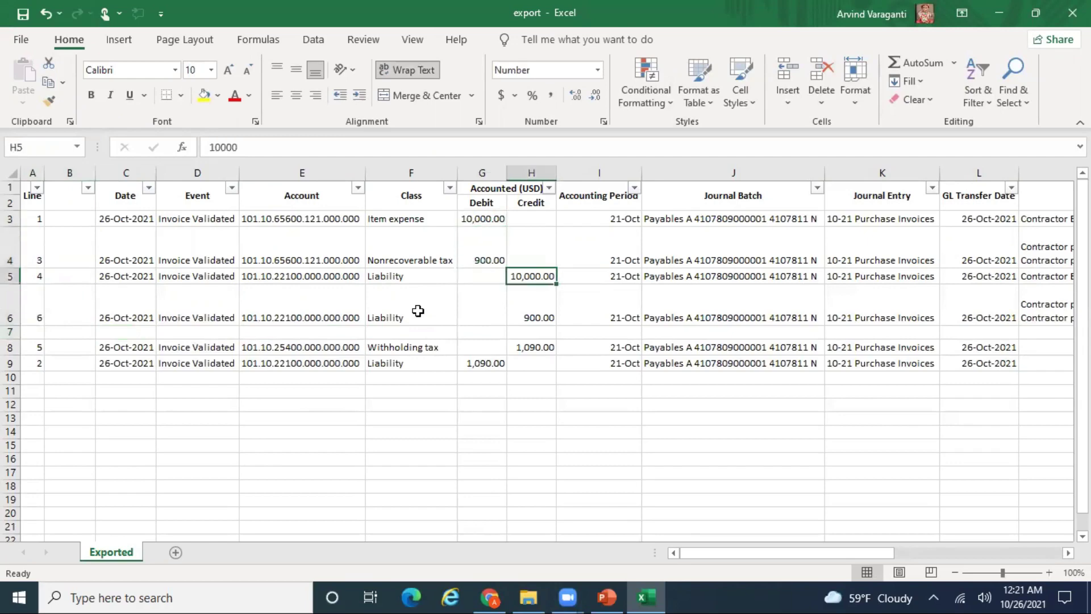
{"action": "key", "text": "Down"}
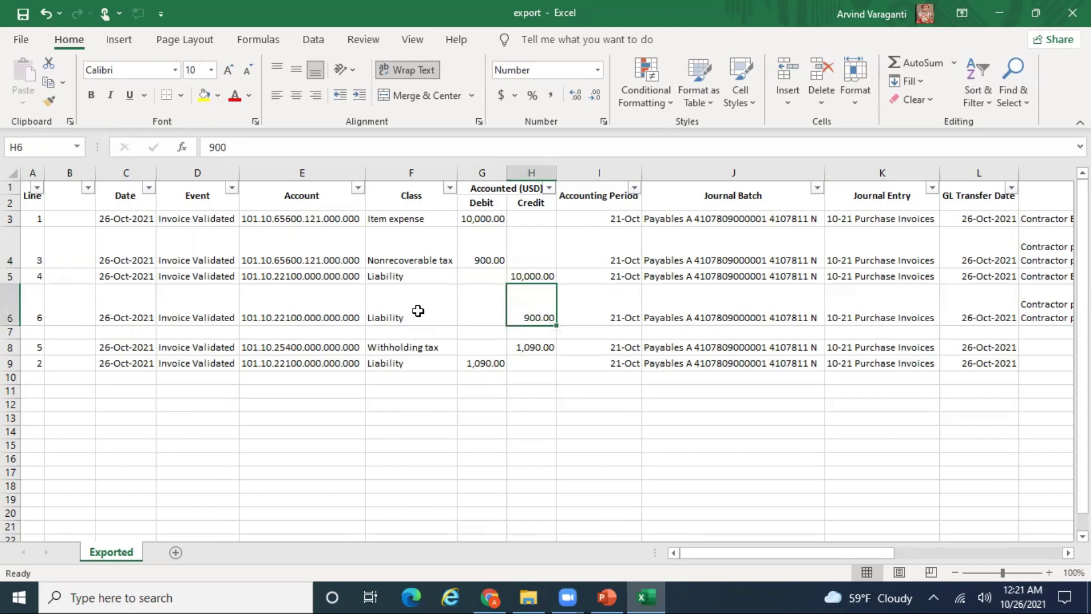
{"action": "key", "text": "Up"}
{"action": "key", "text": "Up"}
{"action": "key", "text": "Up"}
{"action": "key", "text": "Left"}
{"action": "key", "text": "Down"}
{"action": "key", "text": "Down"}
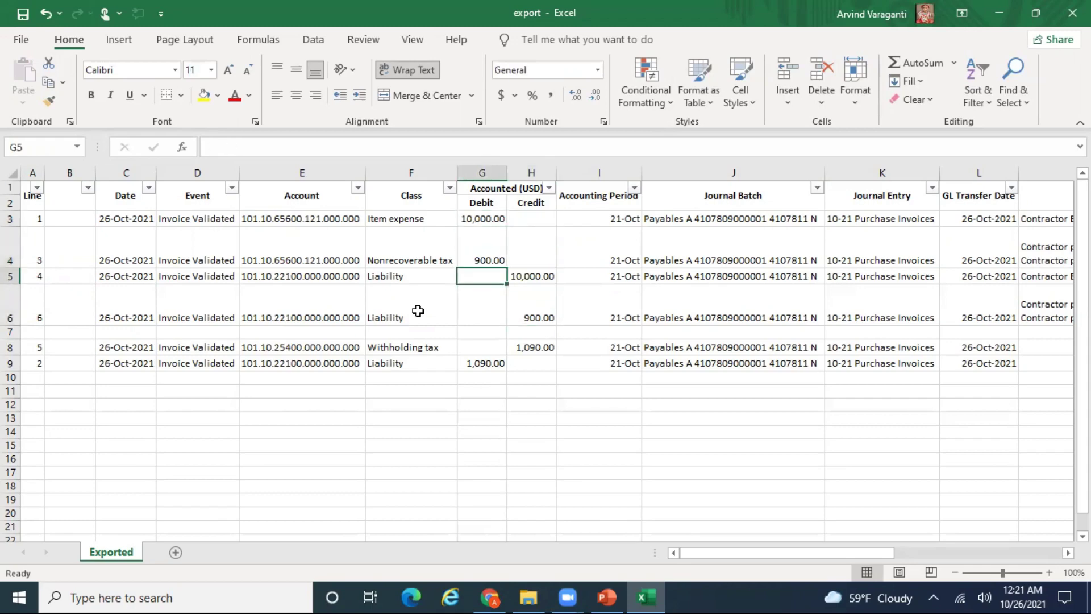
{"action": "key", "text": "Right"}
{"action": "key", "text": "Down"}
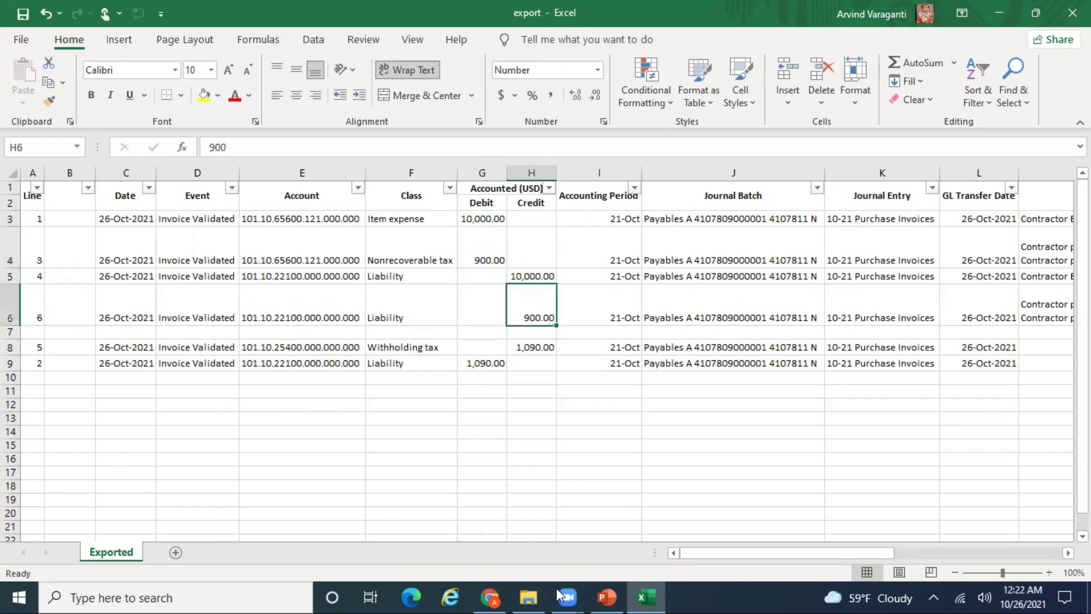
Check the accounting lines in Oracle, return to Excel and inspect the Withholding tax credit and its offsetting Liability debit.
{"action": "left_click", "coordinate": [489, 596]}
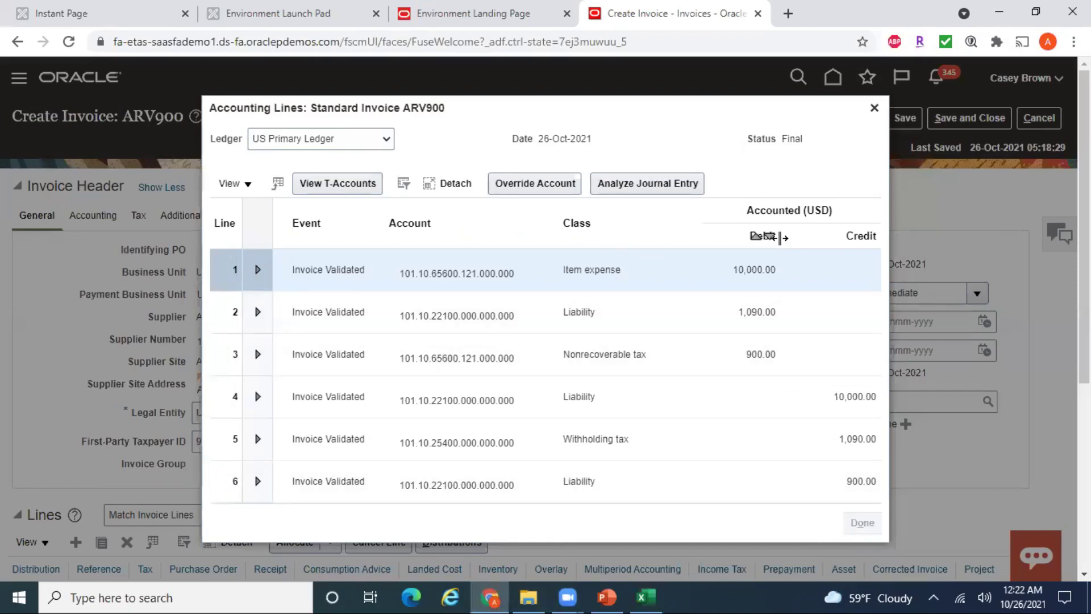
{"action": "key", "text": "alt+Tab"}
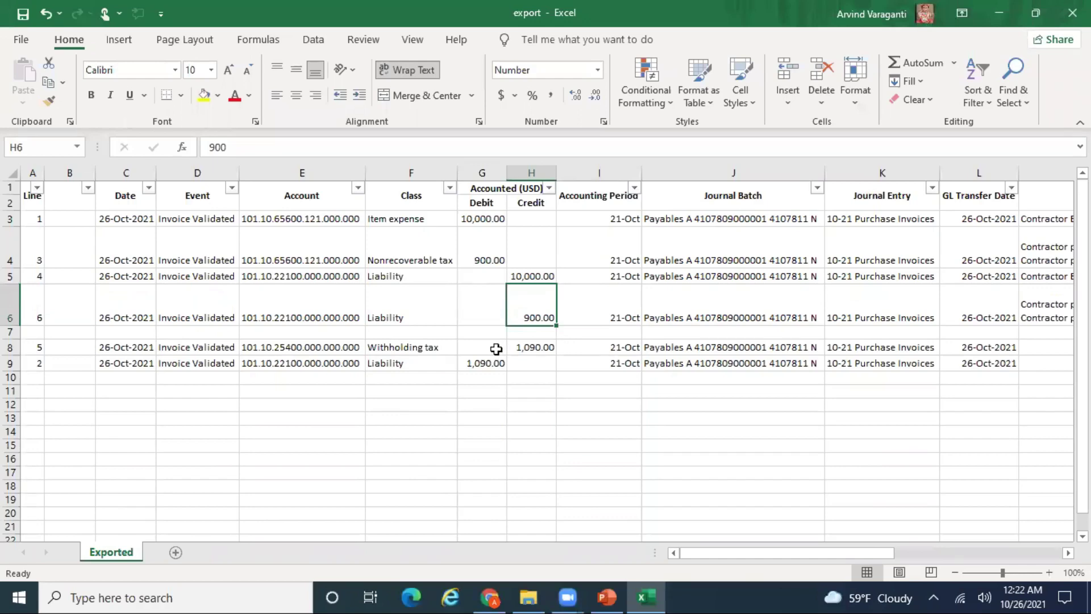
{"action": "left_click", "coordinate": [530, 351]}
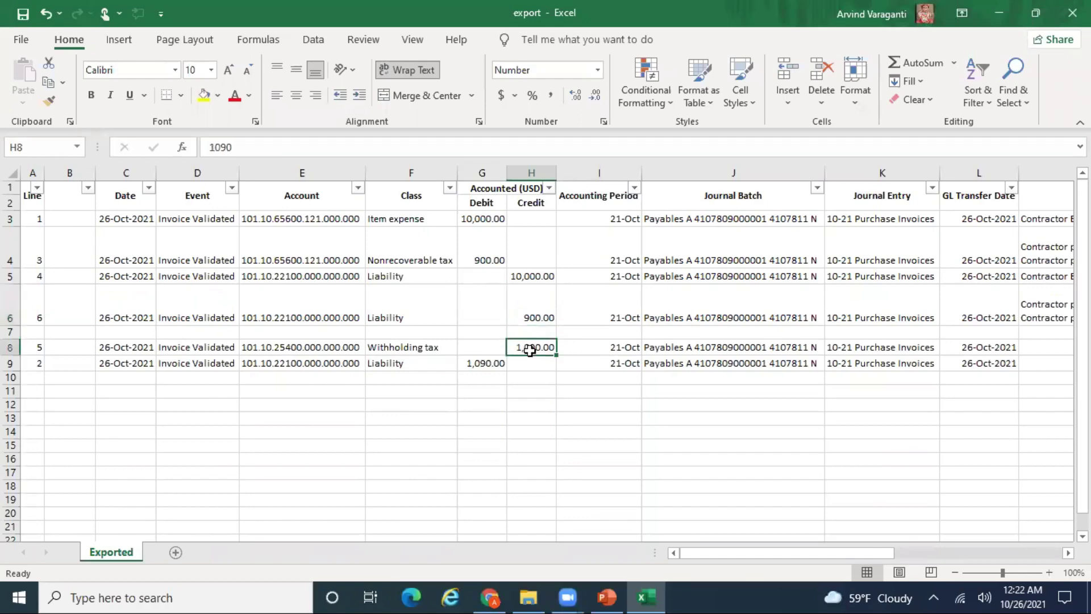
{"action": "left_click", "coordinate": [492, 365]}
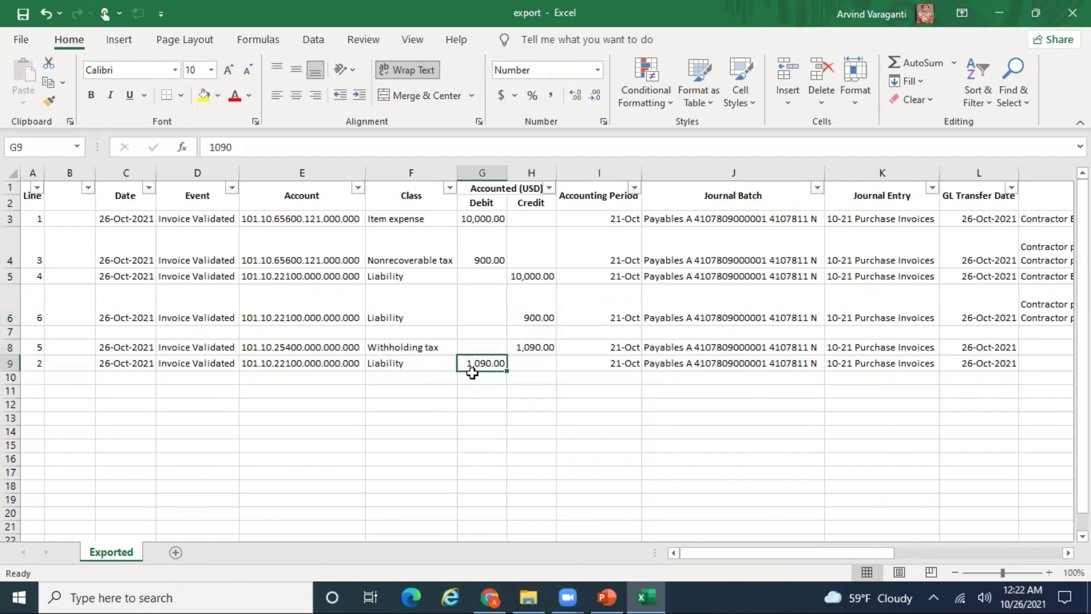
{"action": "left_click", "coordinate": [475, 272]}
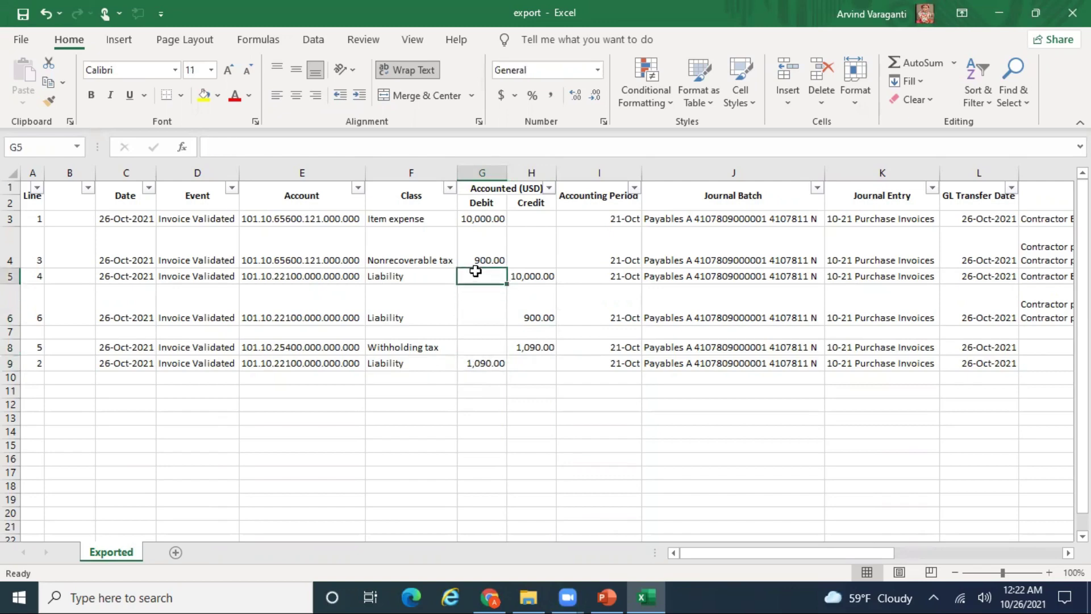
Calculate the net supplier liability in cell G14 with the formula =10900-1090.
{"action": "left_click", "coordinate": [470, 432]}
{"action": "type", "text": "=1"}
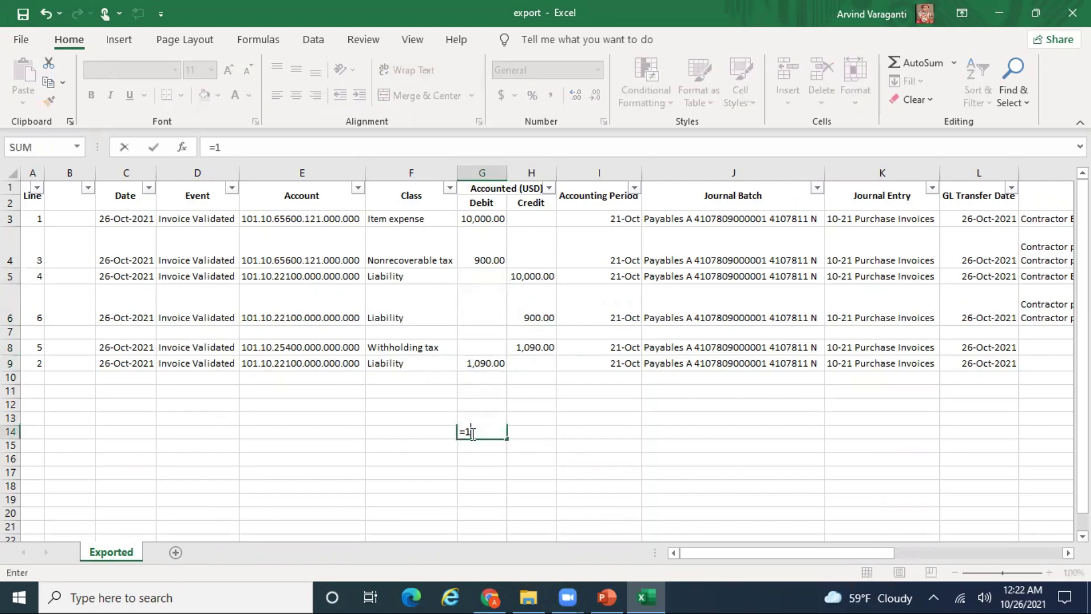
{"action": "type", "text": "0900-1090"}
{"action": "key", "text": "Return"}
{"action": "left_click", "coordinate": [471, 432]}
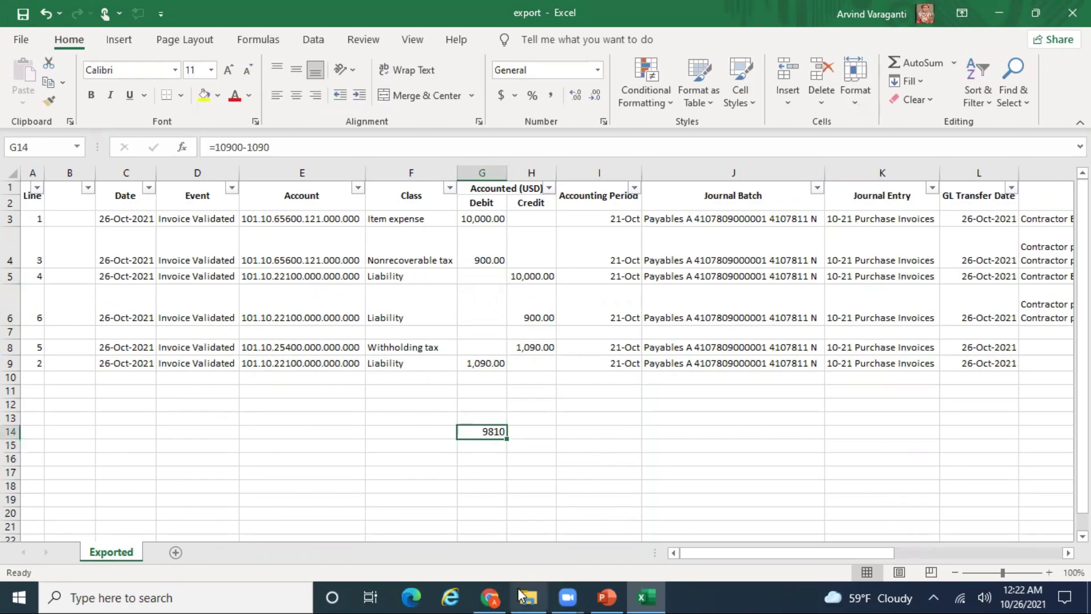
Switch to the invoice in Chrome, open its accounting lines from the invoice status summary and expand the details of line 1.
{"action": "left_click", "coordinate": [490, 597]}
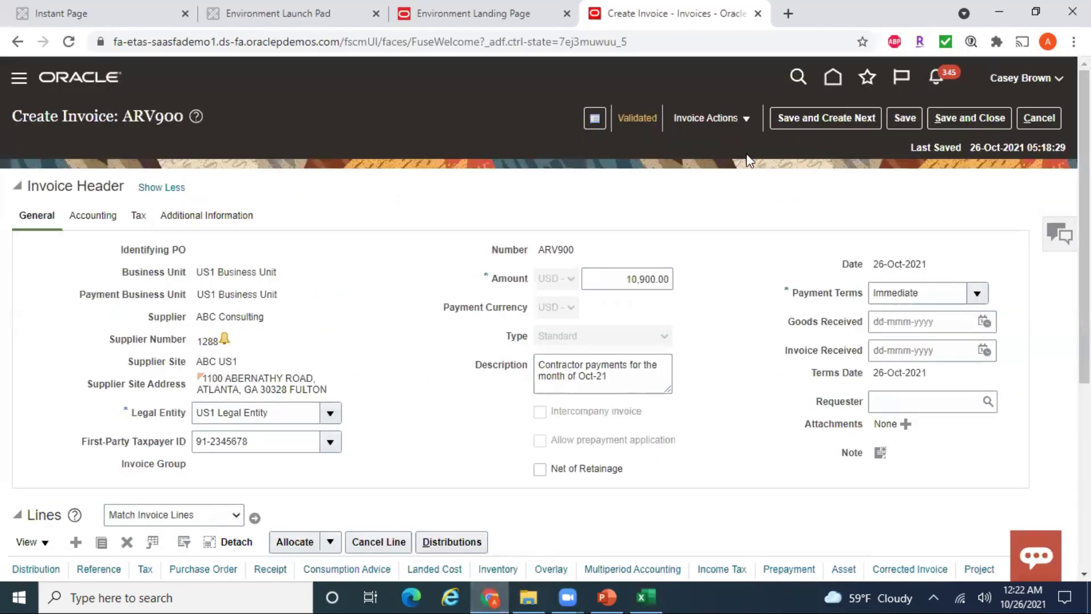
{"action": "left_click", "coordinate": [637, 118]}
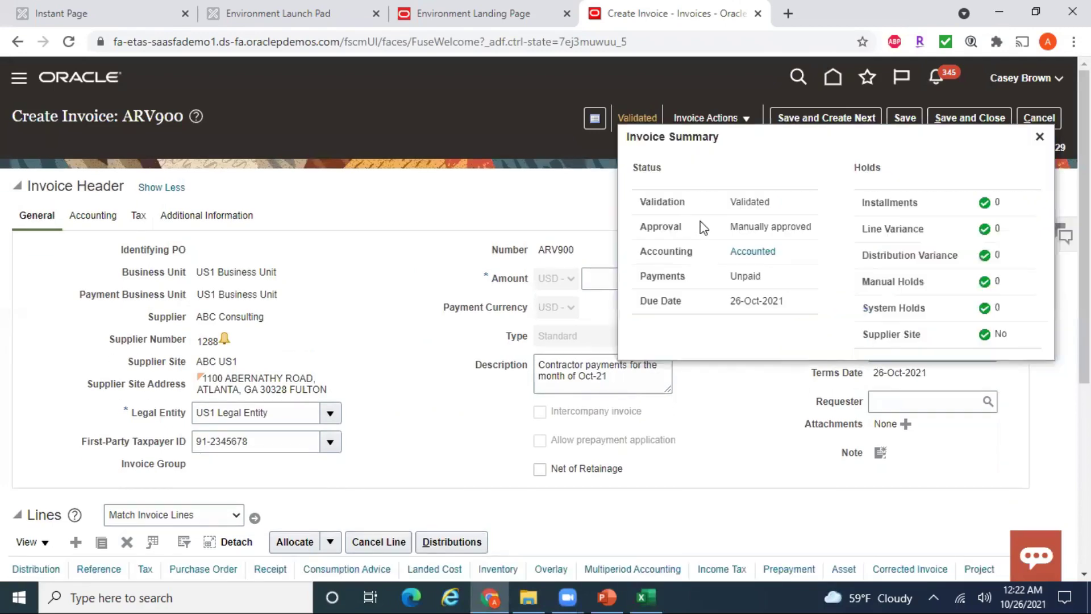
{"action": "left_click", "coordinate": [747, 250]}
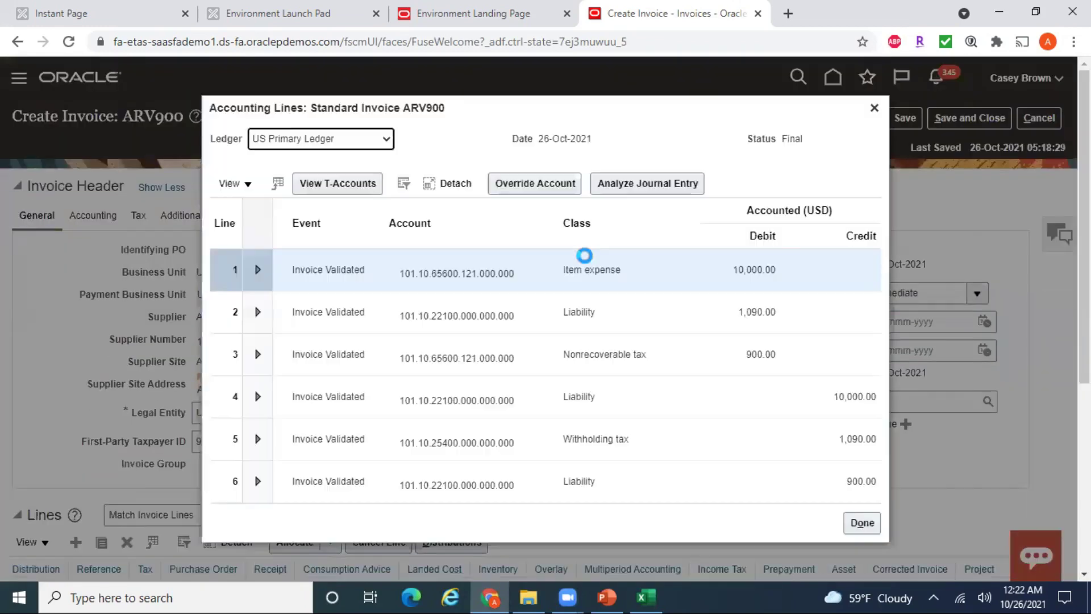
{"action": "left_click", "coordinate": [257, 269]}
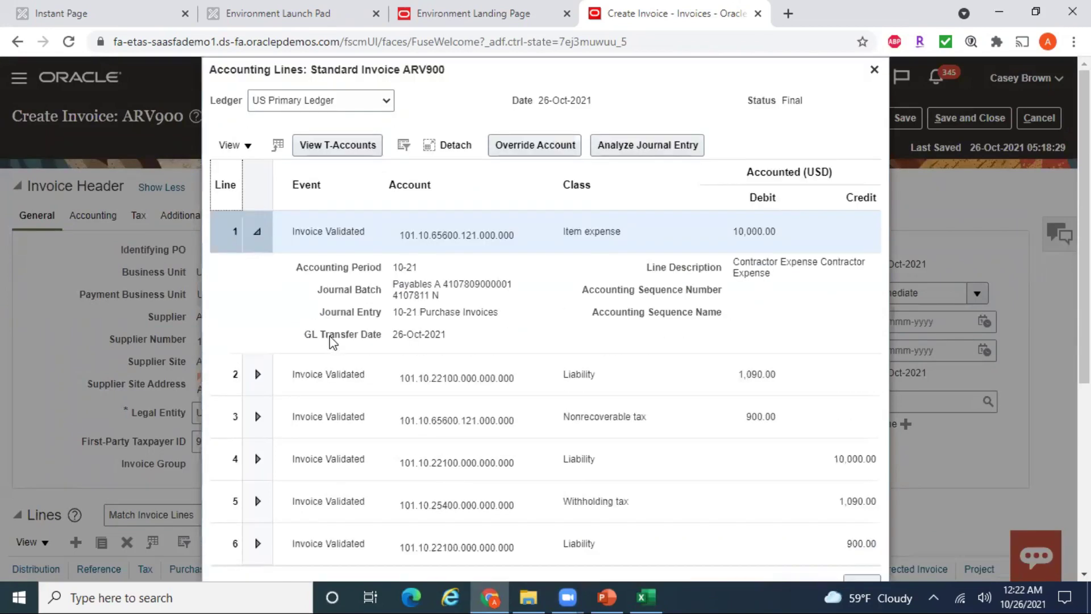
{"action": "left_click_drag", "start_coordinate": [439, 298], "coordinate": [394, 284]}
{"action": "key", "text": "ctrl+c"}
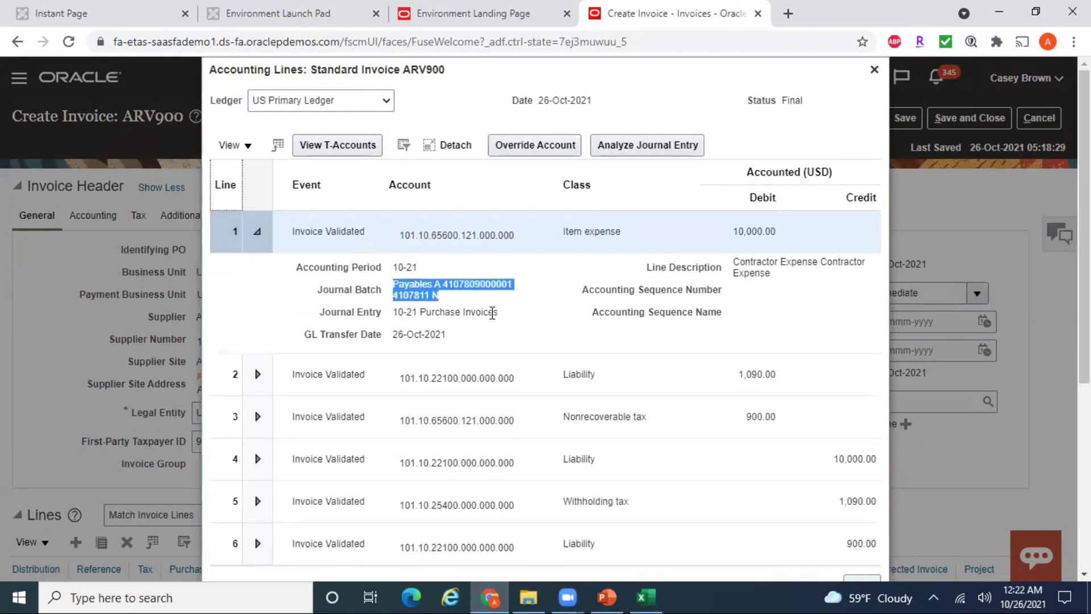
{"action": "key", "text": "super+r"}
{"action": "type", "text": "no"}
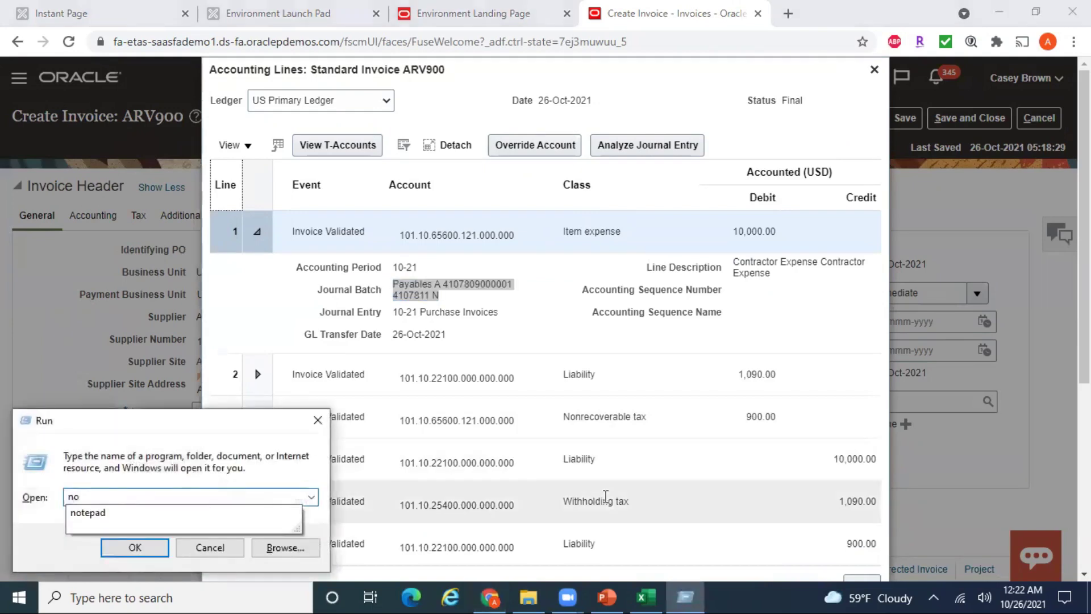
{"action": "key", "text": "Down"}
{"action": "key", "text": "Return"}
{"action": "key", "text": "ctrl+v"}
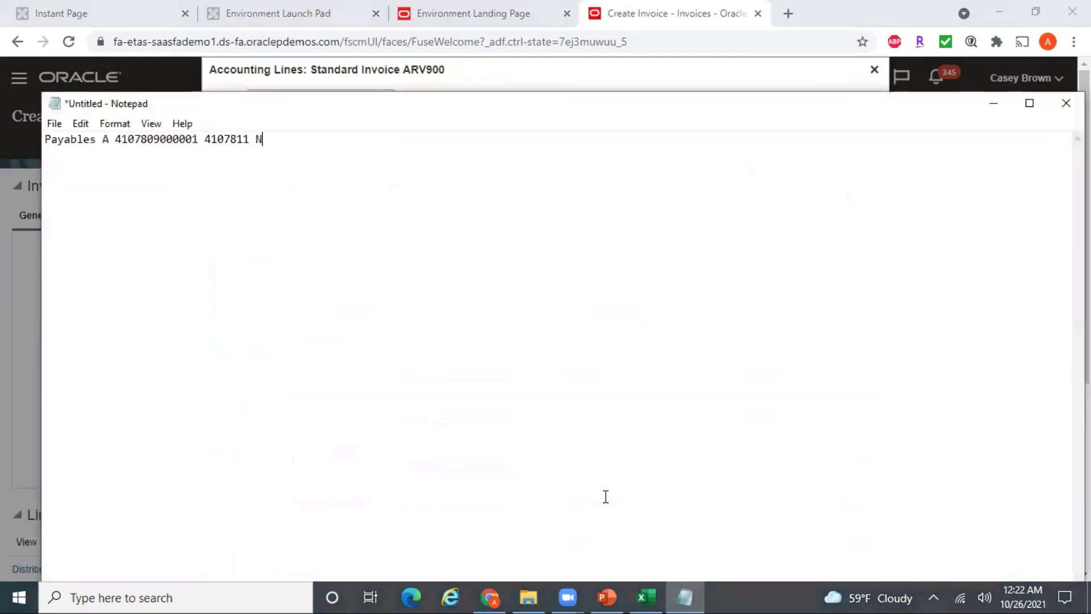
Copy the journal entry name "10-21 Purchase Invoices" below the batch name in Notepad, and select the batch name there.
{"action": "key", "text": "alt+Tab"}
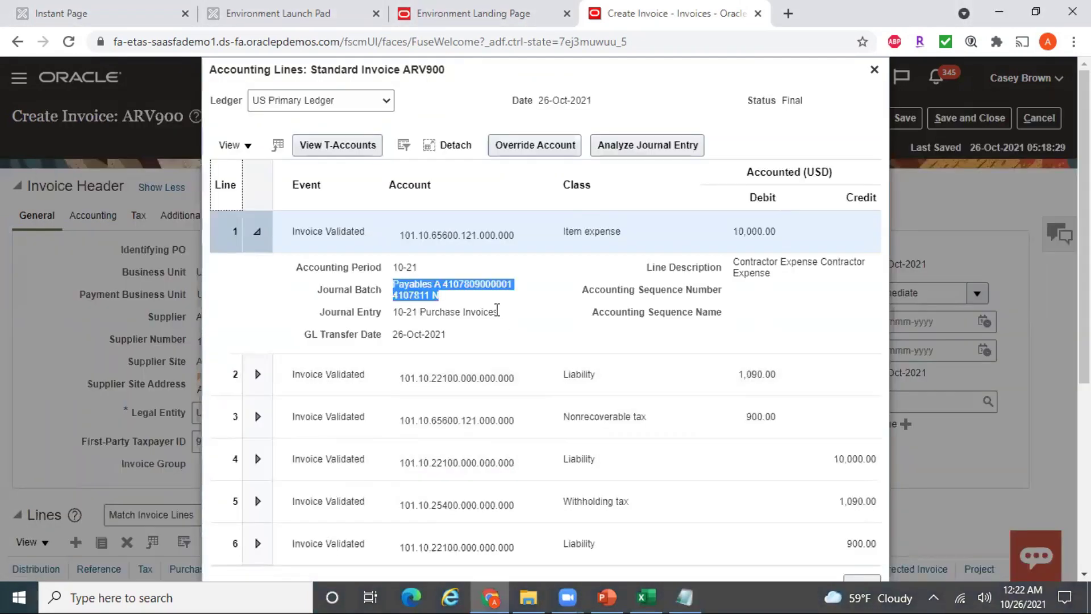
{"action": "left_click_drag", "start_coordinate": [497, 312], "coordinate": [396, 314]}
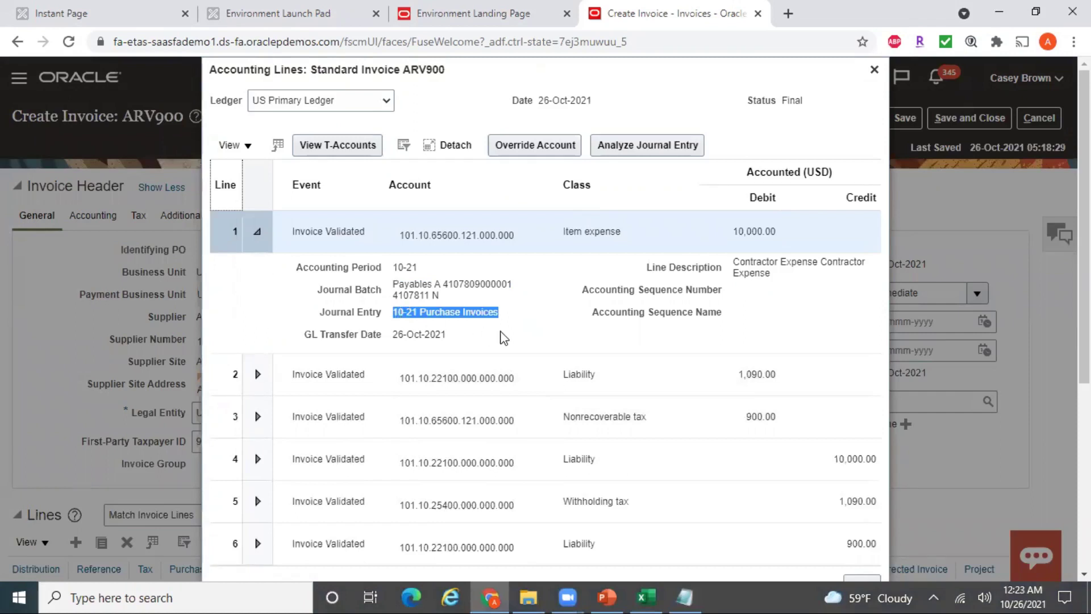
{"action": "key", "text": "ctrl+c"}
{"action": "key", "text": "alt+Tab"}
{"action": "key", "text": "ctrl+v"}
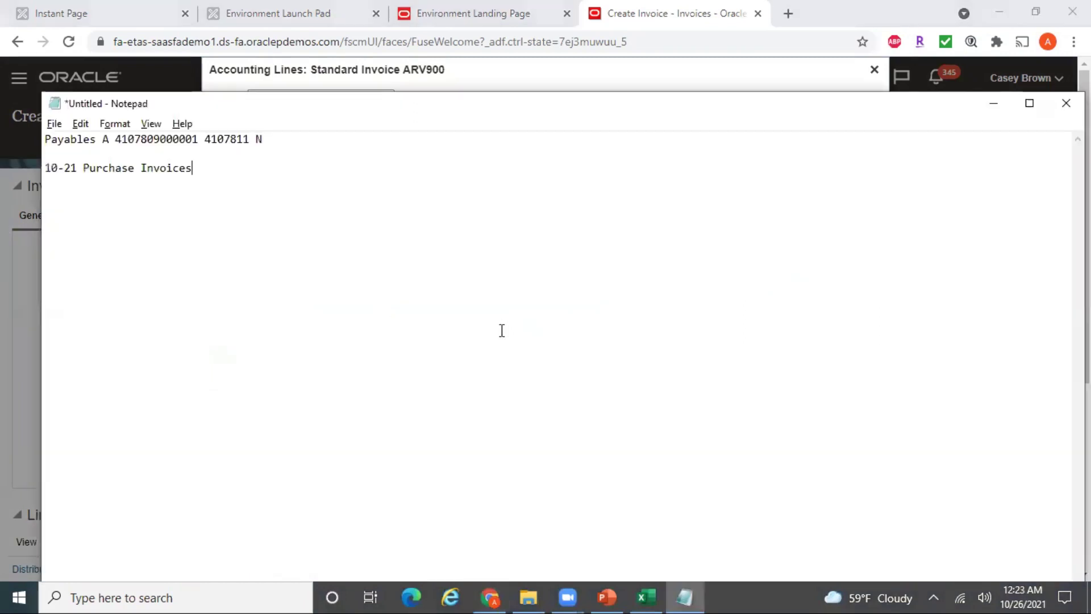
{"action": "left_click_drag", "start_coordinate": [264, 139], "coordinate": [39, 139]}
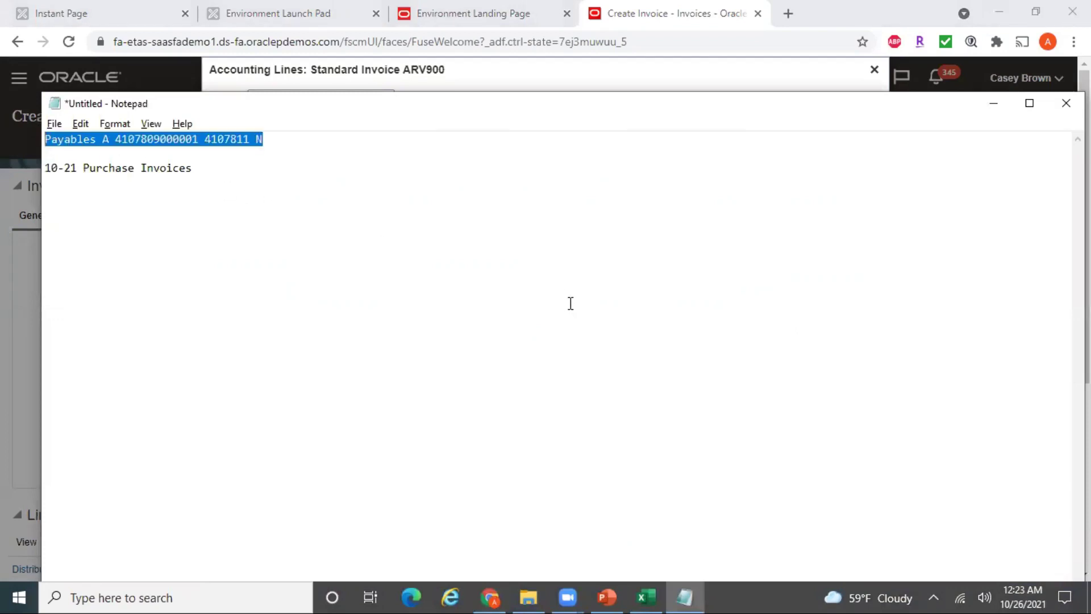
Return to Oracle in Chrome, close the accounting lines and leave the invoice for the Invoices work area.
{"action": "key", "text": "alt+Tab"}
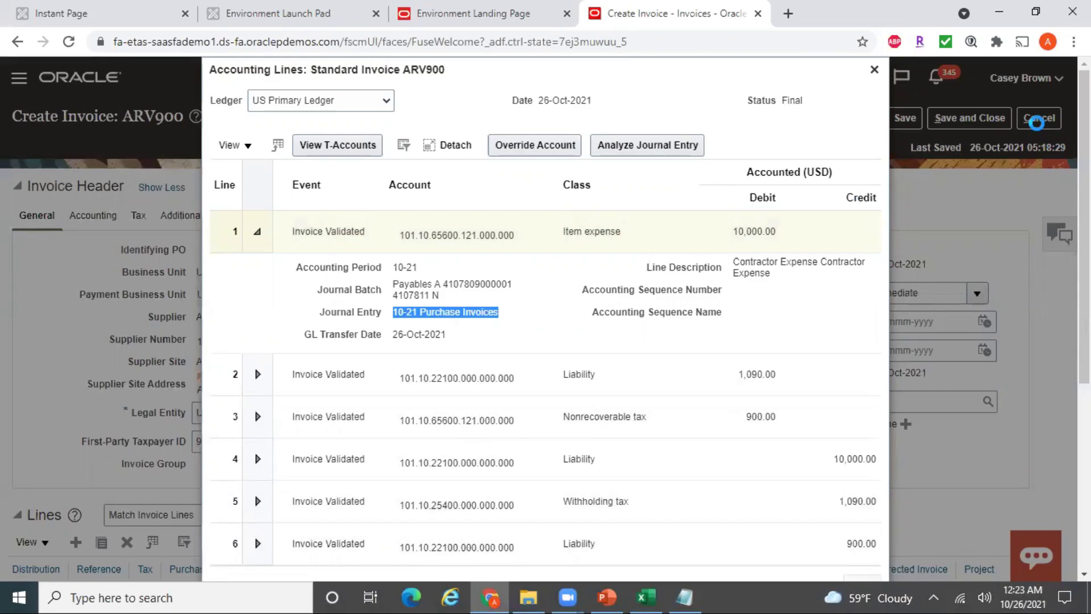
{"action": "key", "text": "Escape"}
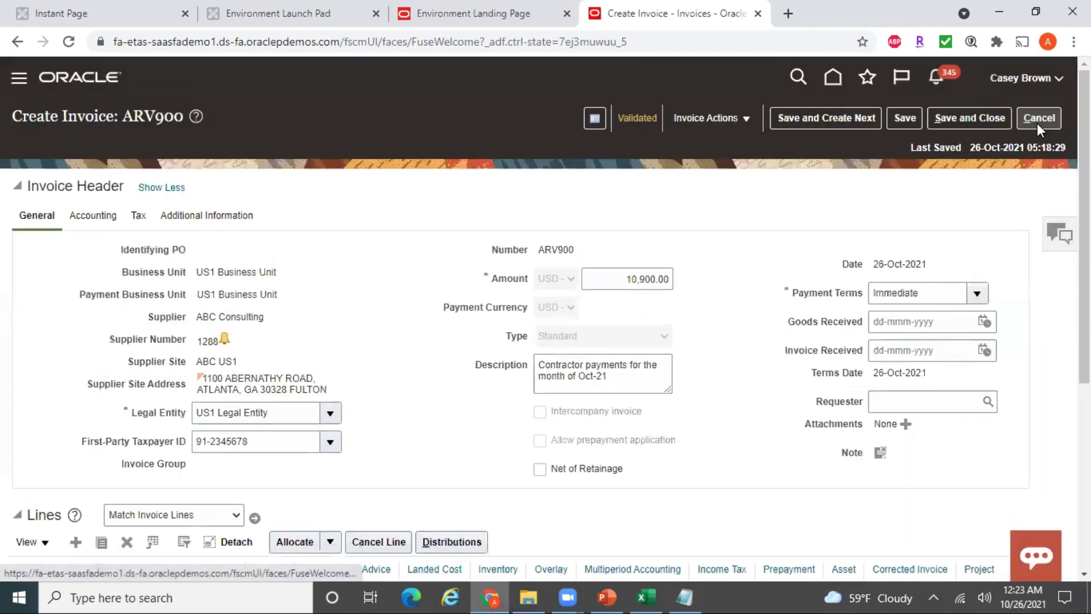
{"action": "left_click", "coordinate": [1038, 120]}
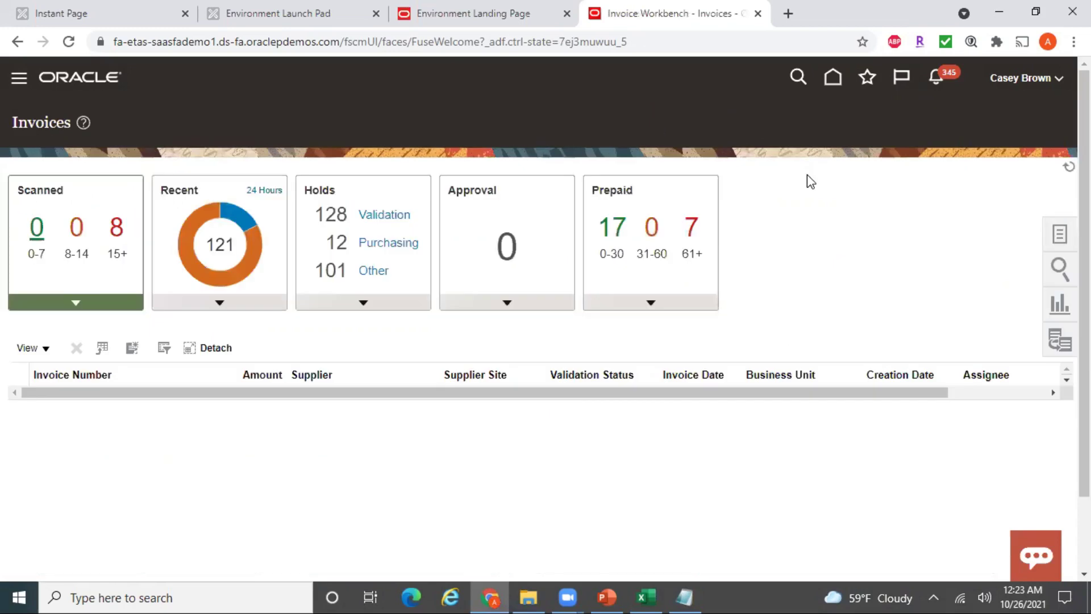
Go to the Oracle home page and display the General Accounting apps.
{"action": "left_click", "coordinate": [828, 89]}
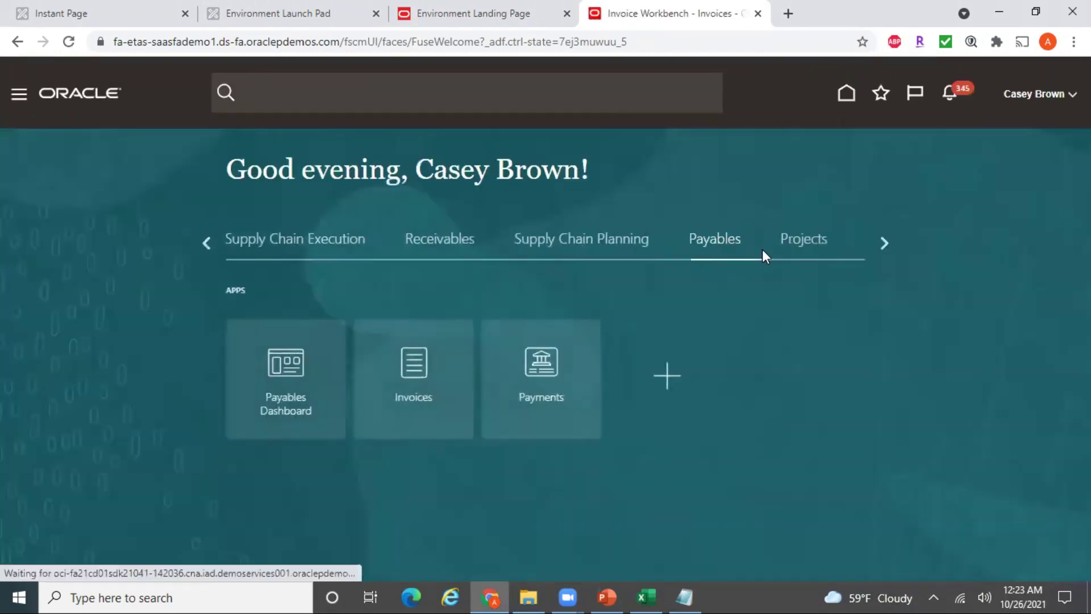
{"action": "left_click", "coordinate": [882, 244]}
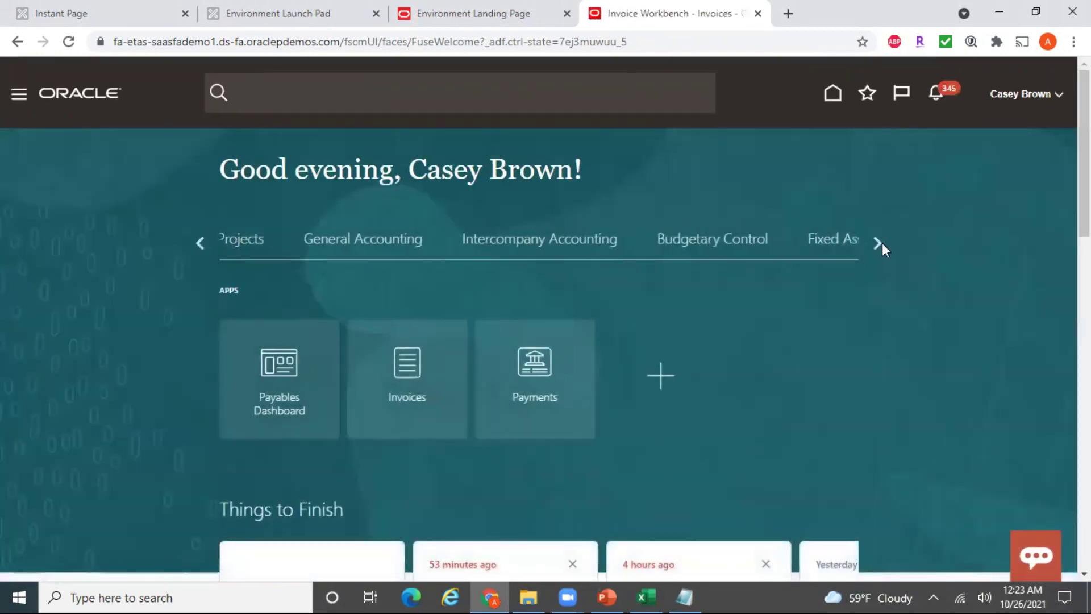
{"action": "left_click", "coordinate": [882, 243]}
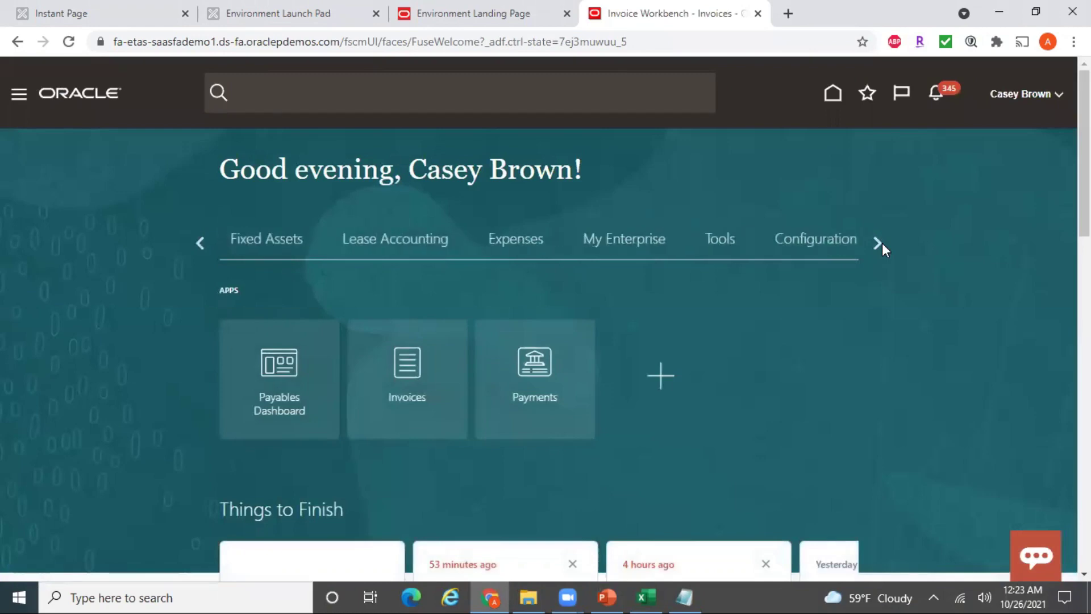
{"action": "left_click", "coordinate": [201, 241]}
{"action": "left_click", "coordinate": [409, 241]}
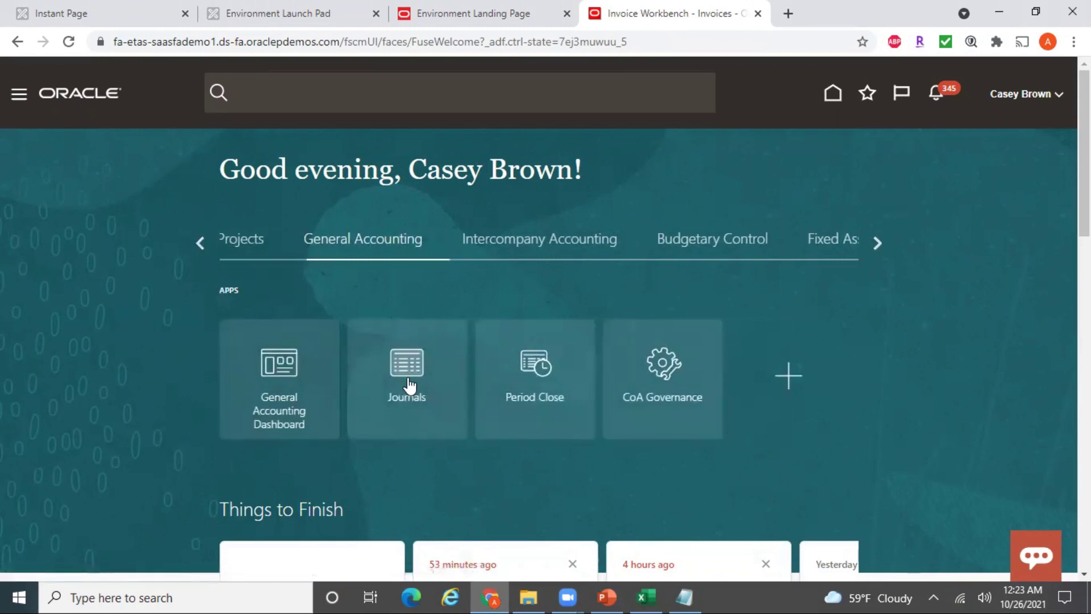
Open the Journals work area and check the selectable data access sets, cancelling the change to keep US Primary Ledger.
{"action": "left_click", "coordinate": [409, 385]}
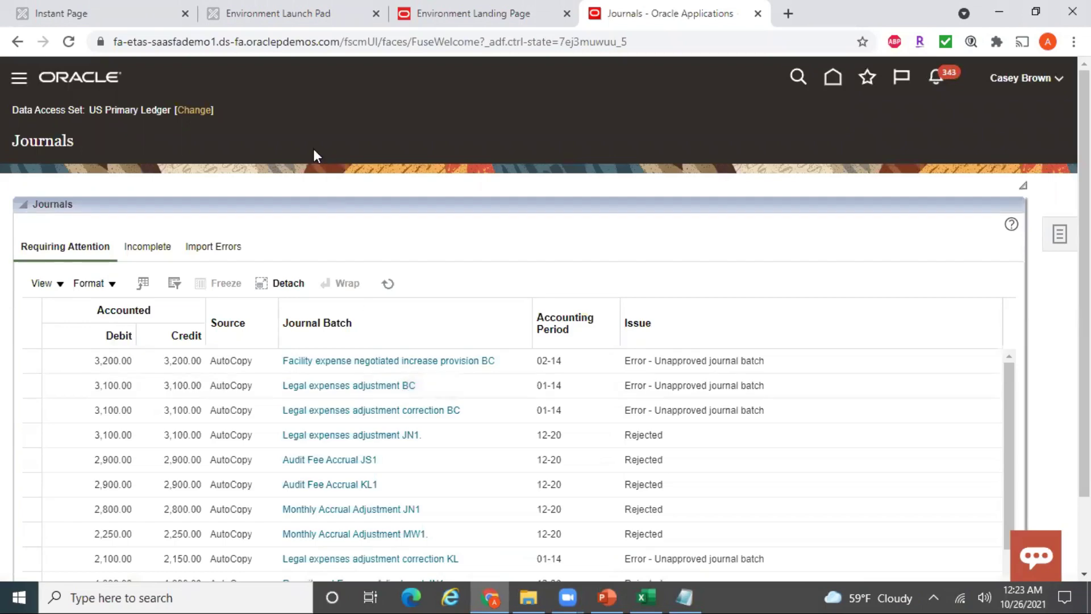
{"action": "left_click", "coordinate": [195, 111]}
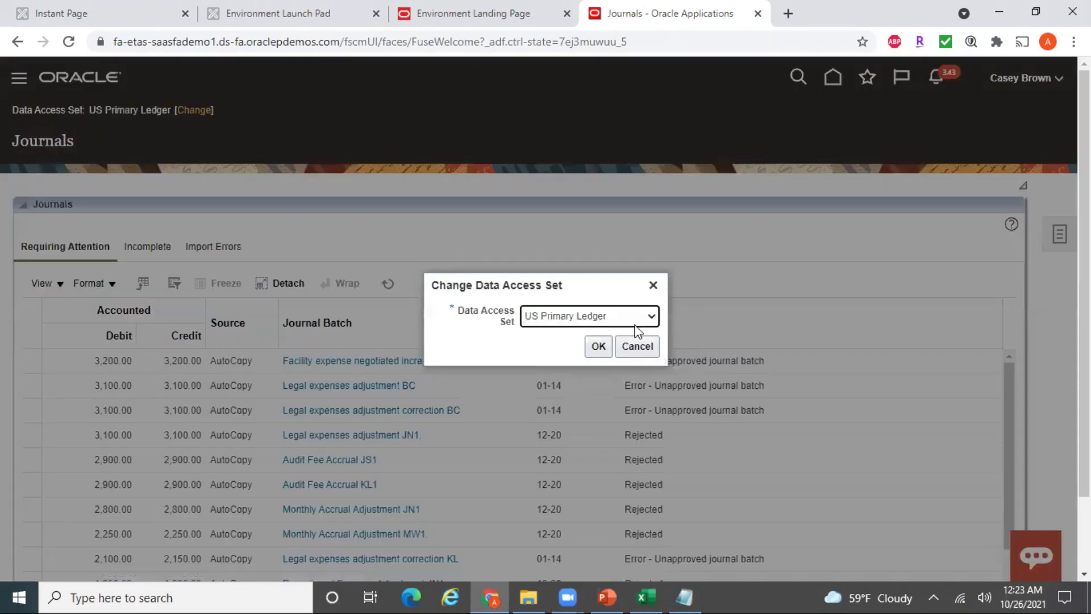
{"action": "left_click", "coordinate": [641, 317]}
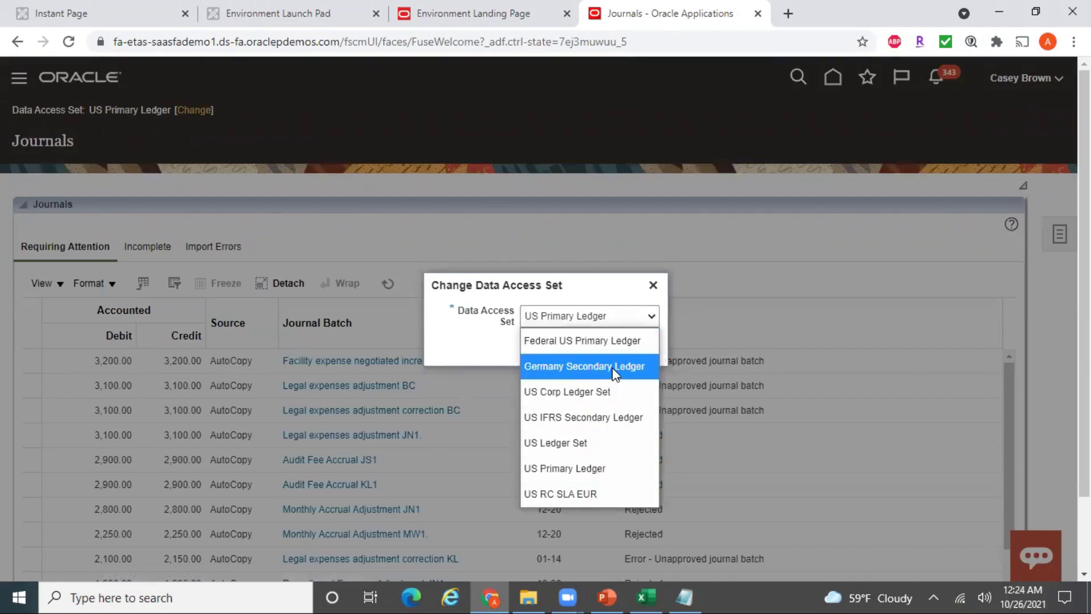
{"action": "left_click", "coordinate": [618, 472]}
{"action": "left_click", "coordinate": [637, 348]}
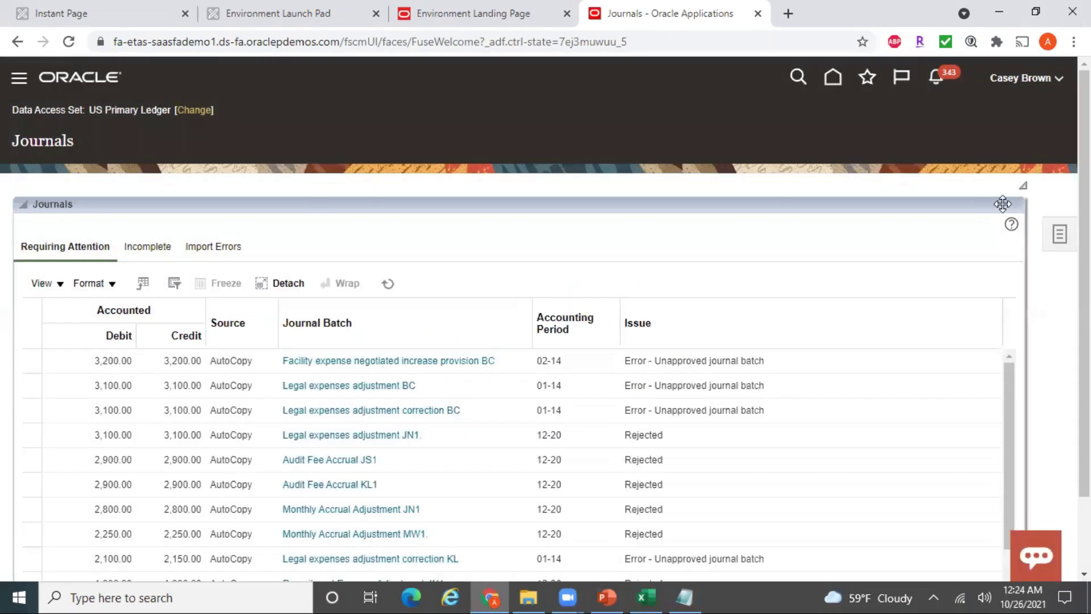
{"action": "left_click", "coordinate": [1061, 234]}
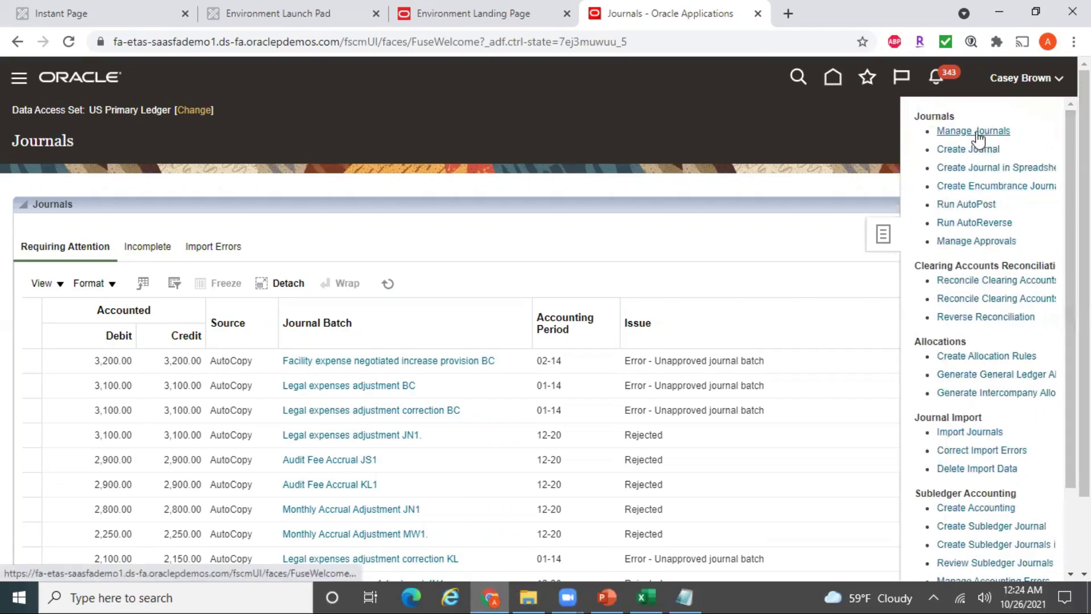
{"action": "left_click", "coordinate": [974, 133]}
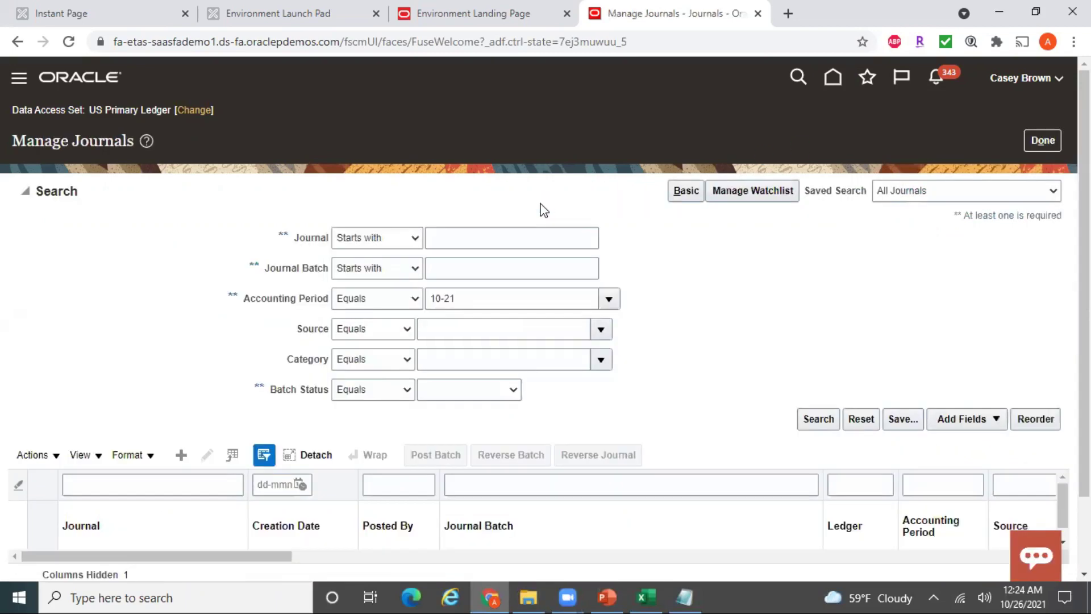
{"action": "left_click", "coordinate": [455, 263]}
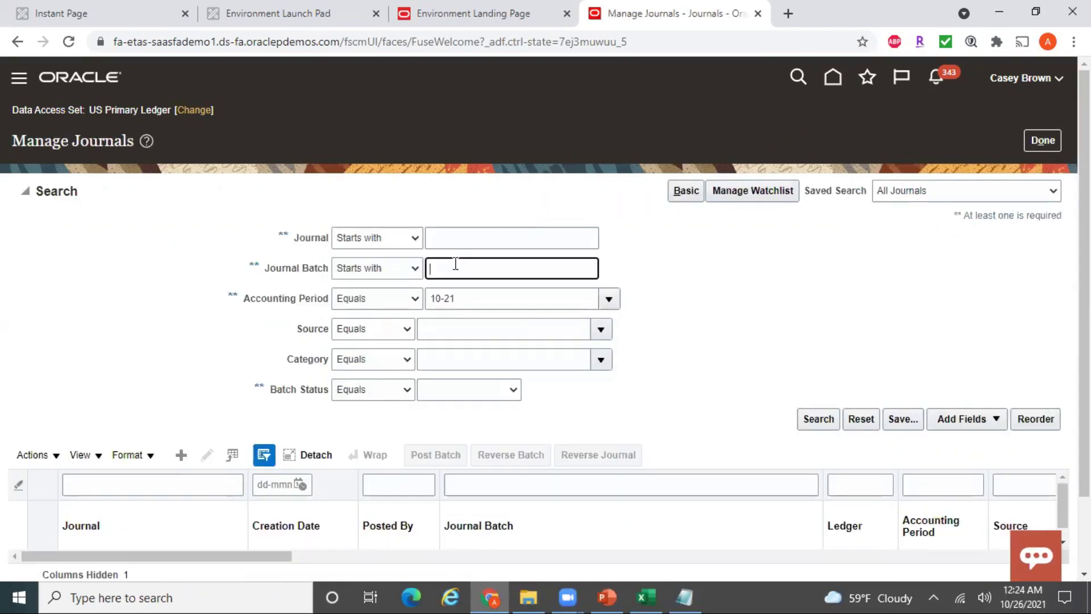
{"action": "key", "text": "ctrl+v"}
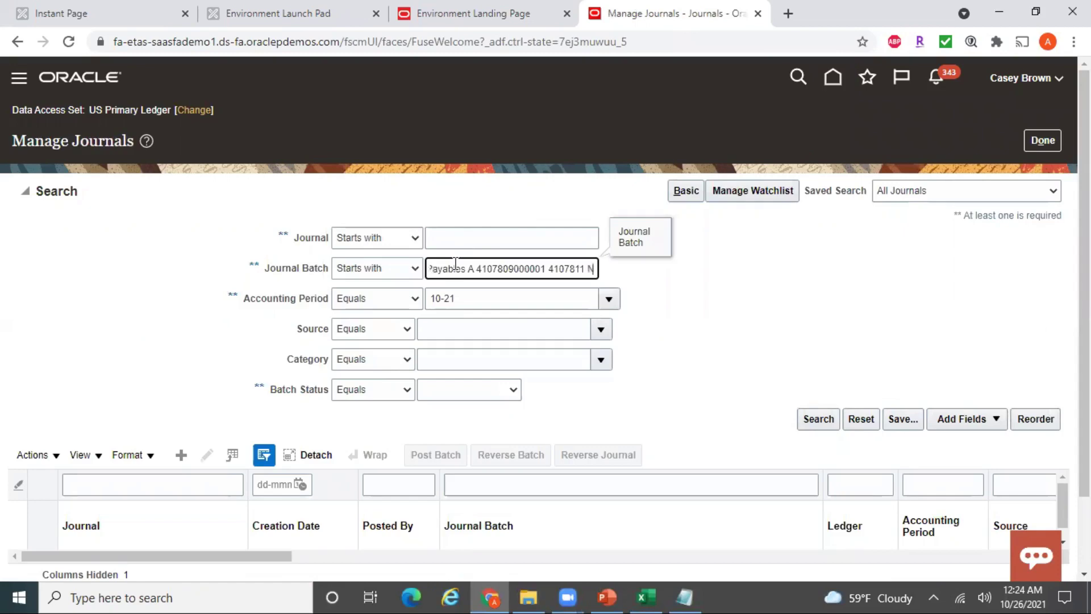
{"action": "left_click", "coordinate": [820, 418]}
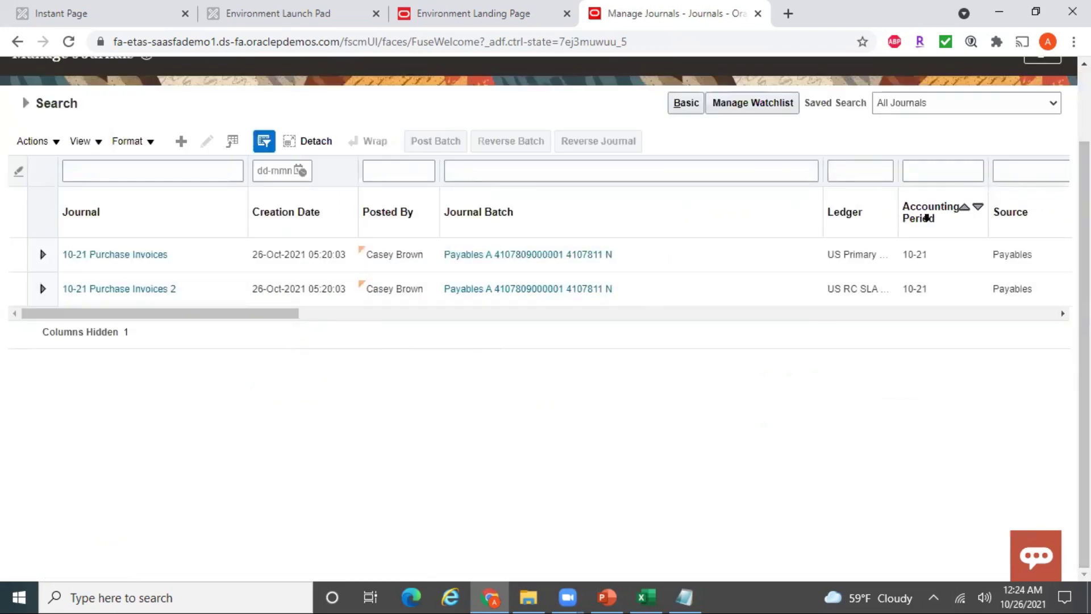
Widen the Ledger column to read the full ledger names, and open the US Primary Ledger journal "10-21 Purchase Invoices" at its journal lines.
{"action": "left_click_drag", "start_coordinate": [898, 211], "coordinate": [1026, 213]}
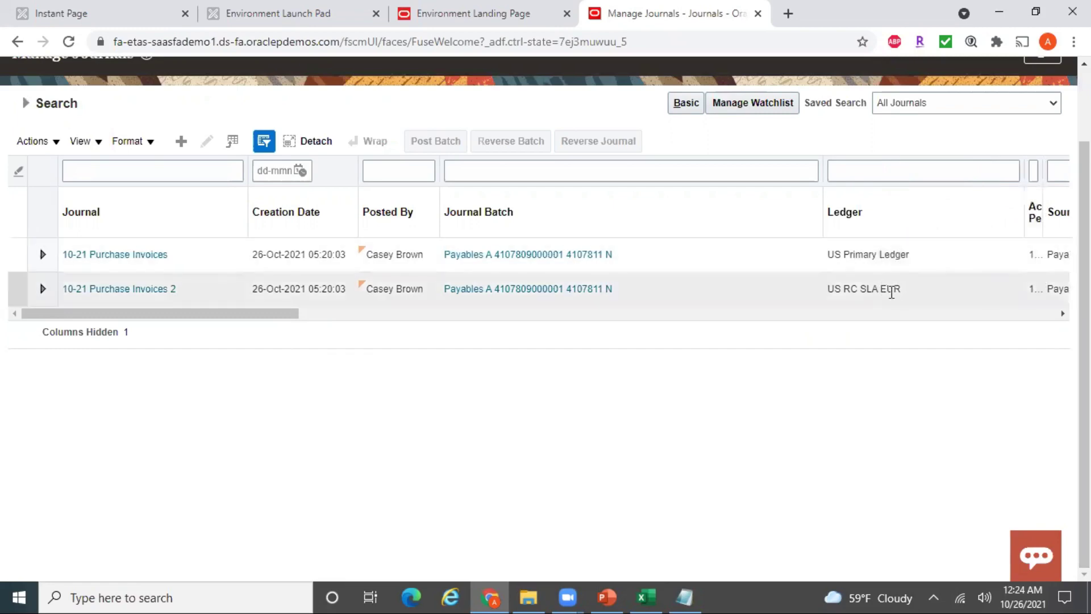
{"action": "left_click", "coordinate": [150, 254]}
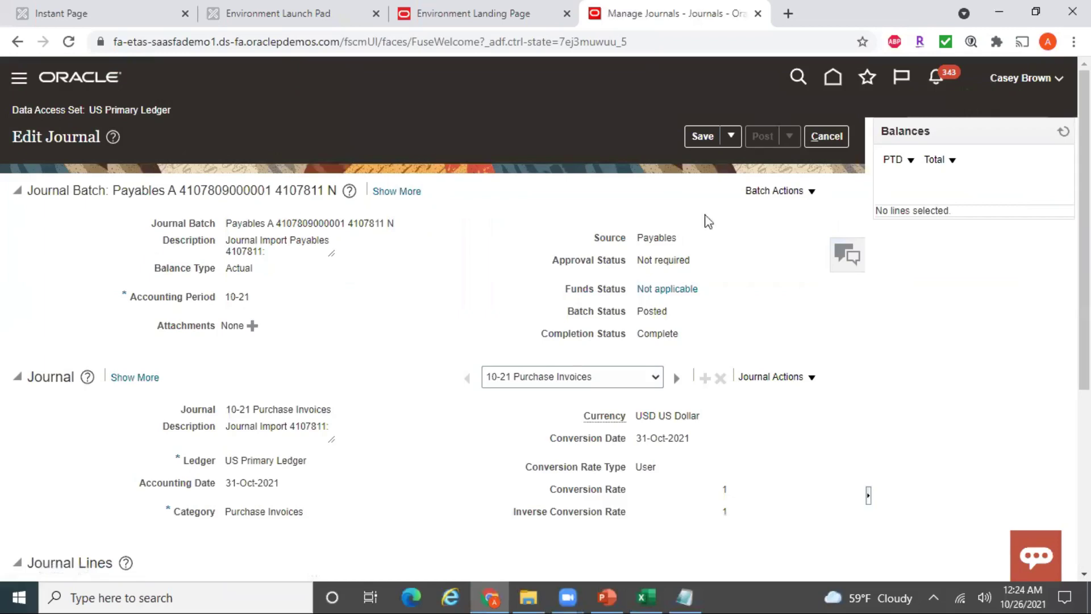
{"action": "scroll", "coordinate": [1084, 228], "scroll_direction": "down", "scroll_amount": 5}
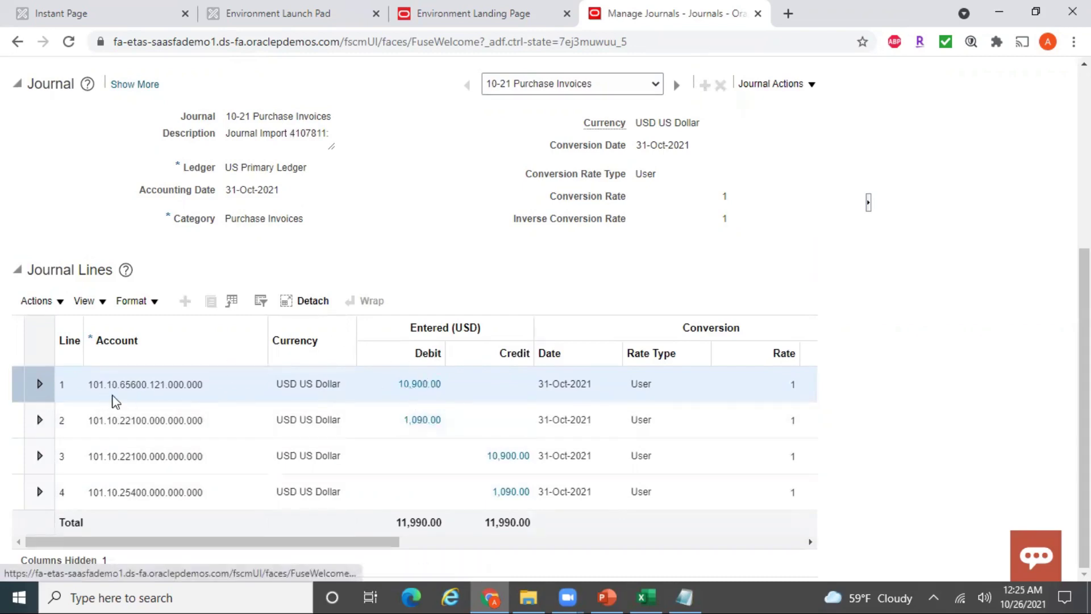
Drill down from the debit amount of journal line 1 to its subledger journal lines and review the transaction information.
{"action": "left_click", "coordinate": [39, 384]}
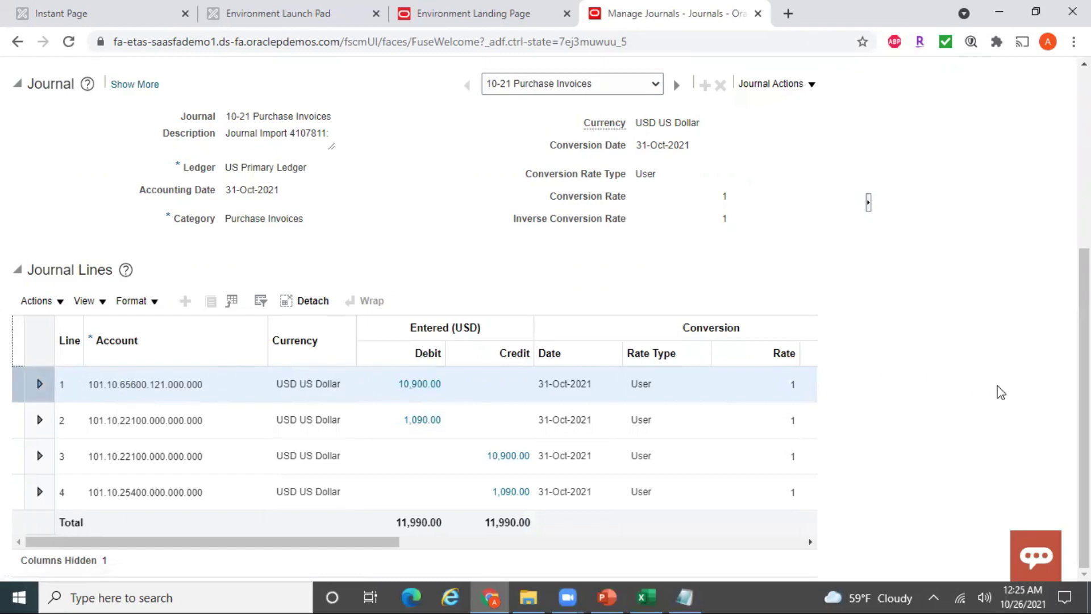
{"action": "left_click", "coordinate": [431, 383]}
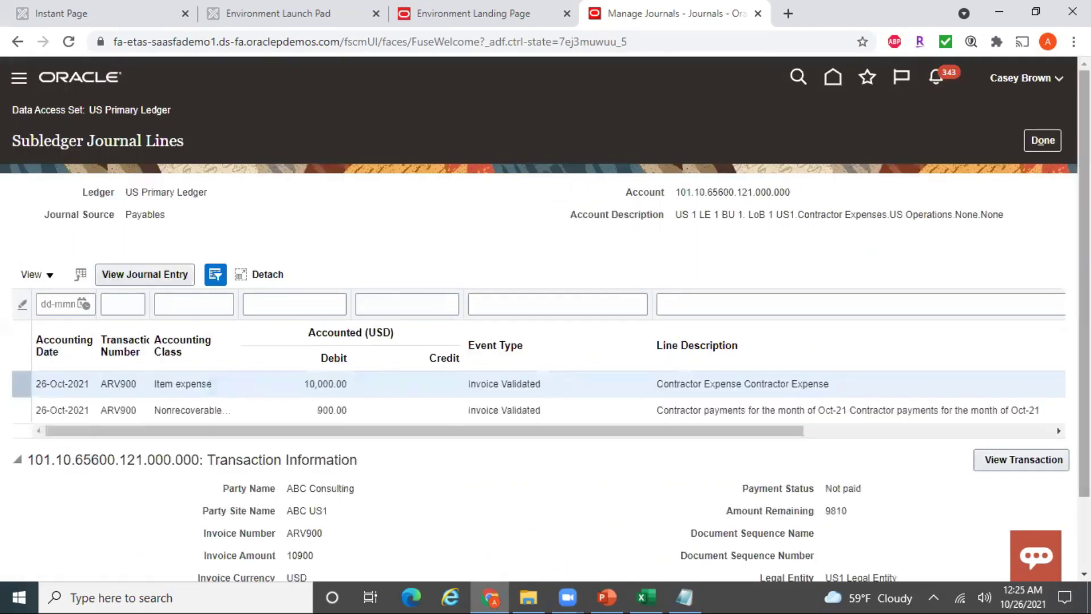
{"action": "scroll", "coordinate": [546, 318], "scroll_direction": "down", "scroll_amount": 3}
{"action": "scroll", "coordinate": [1062, 403], "scroll_direction": "up", "scroll_amount": 2}
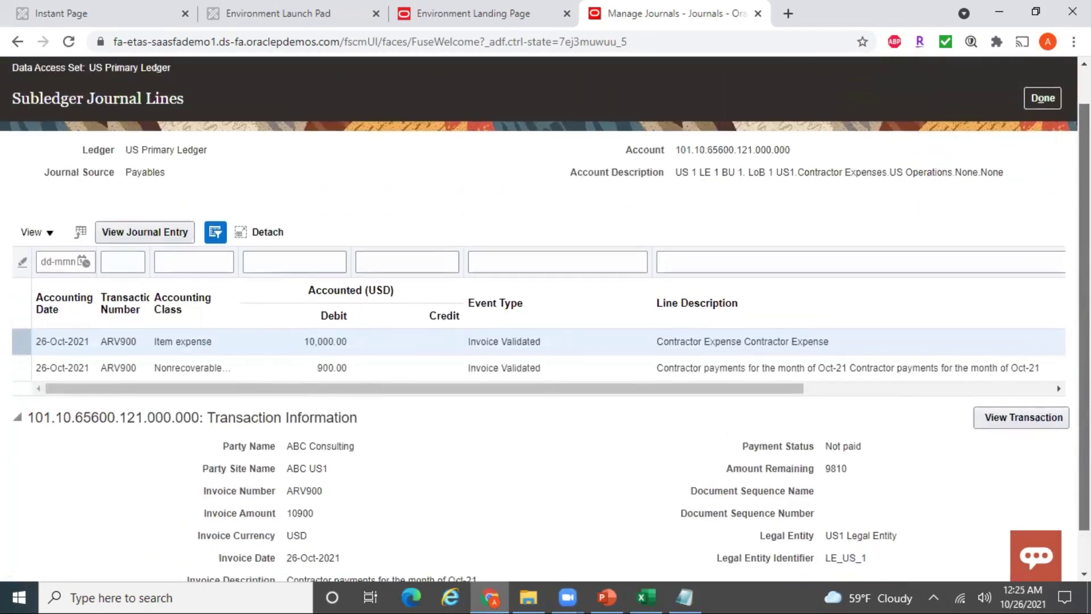
{"action": "scroll", "coordinate": [1062, 404], "scroll_direction": "down", "scroll_amount": 2}
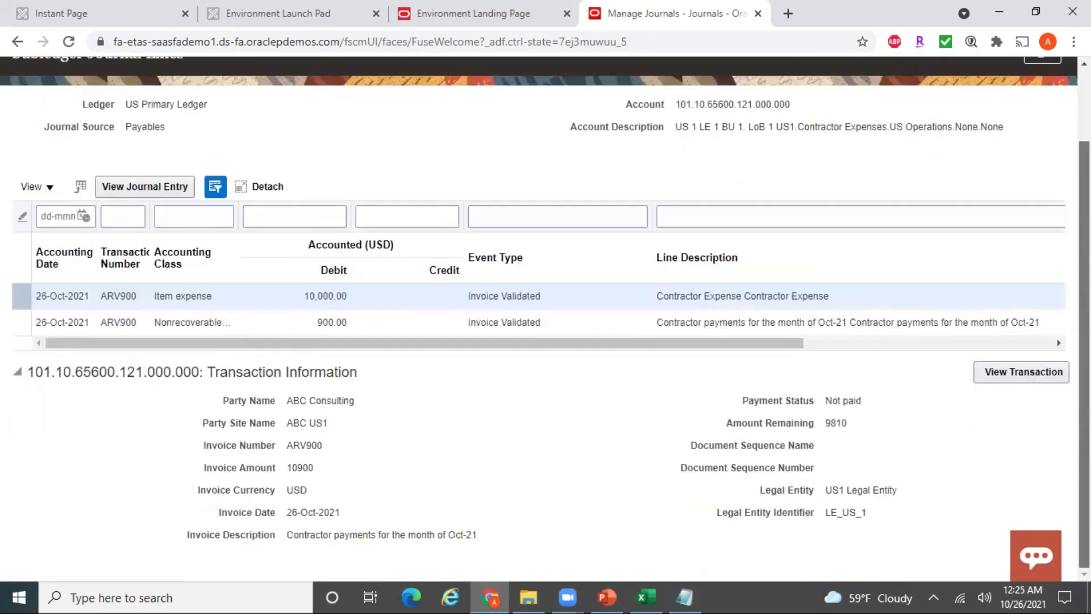
View the source transaction of the item expense line and review the invoice's header, item line, tax lines and totals.
{"action": "left_click", "coordinate": [1036, 375]}
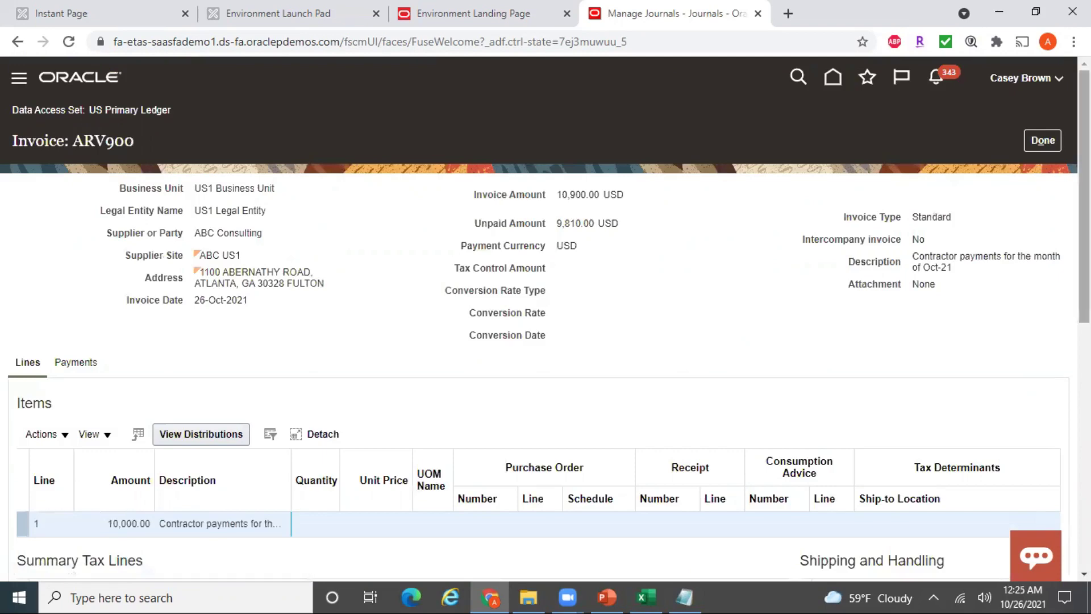
{"action": "scroll", "coordinate": [1035, 381], "scroll_direction": "down", "scroll_amount": 3}
{"action": "scroll", "coordinate": [545, 318], "scroll_direction": "down", "scroll_amount": 2}
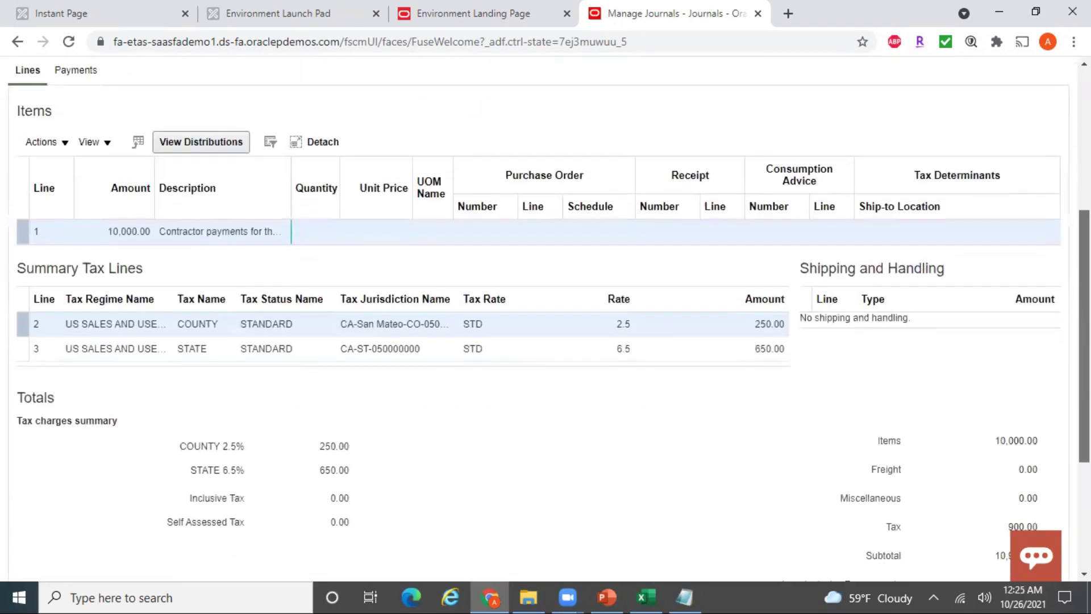
{"action": "scroll", "coordinate": [545, 319], "scroll_direction": "down", "scroll_amount": 2}
{"action": "scroll", "coordinate": [545, 318], "scroll_direction": "up", "scroll_amount": 5}
{"action": "scroll", "coordinate": [546, 318], "scroll_direction": "up", "scroll_amount": 2}
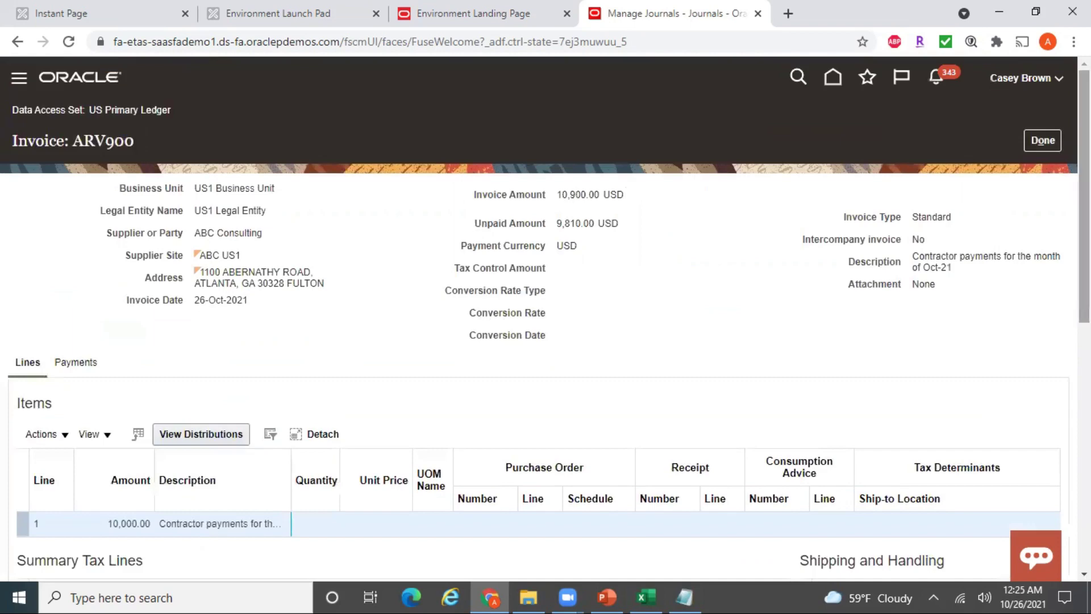